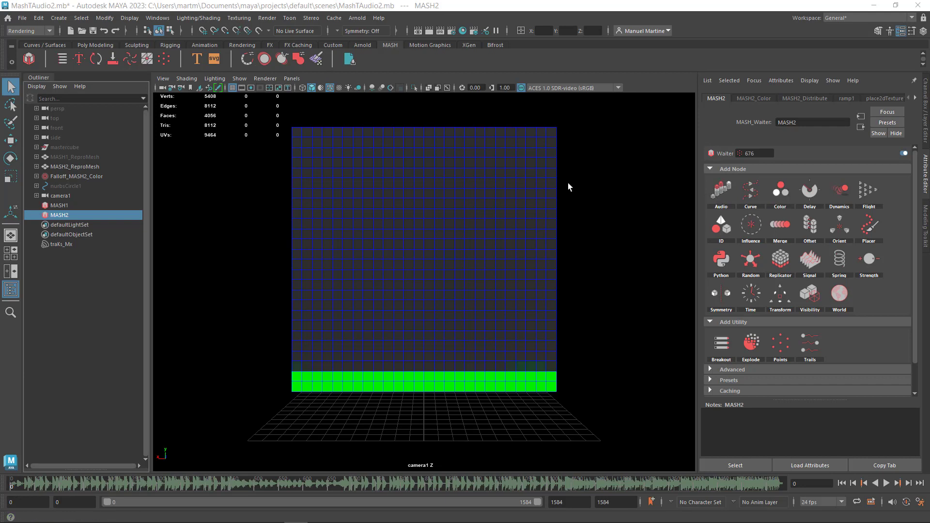
# - Play the audio-driven green cube wall, change the playback speed, and stop at frame 702
pyautogui.click(887, 483)
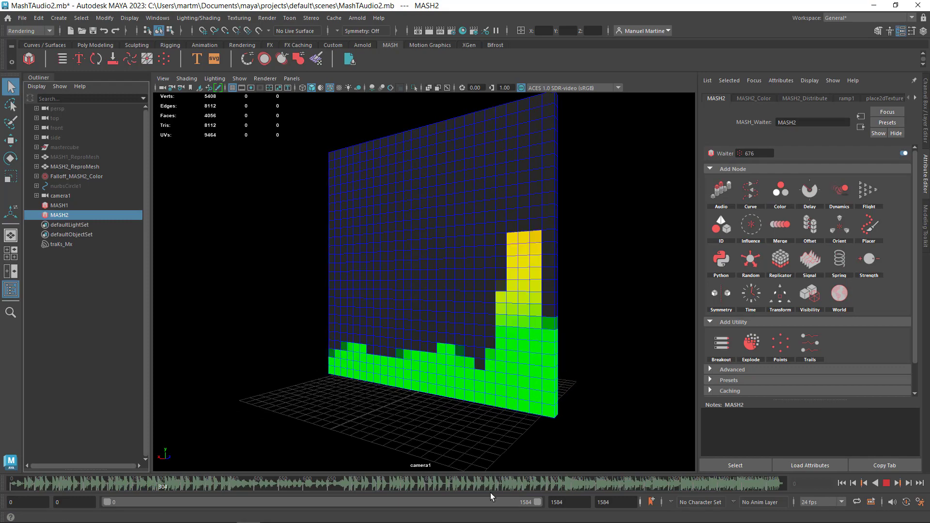
pyautogui.rightClick(365, 481)
pyautogui.moveTo(397, 400)
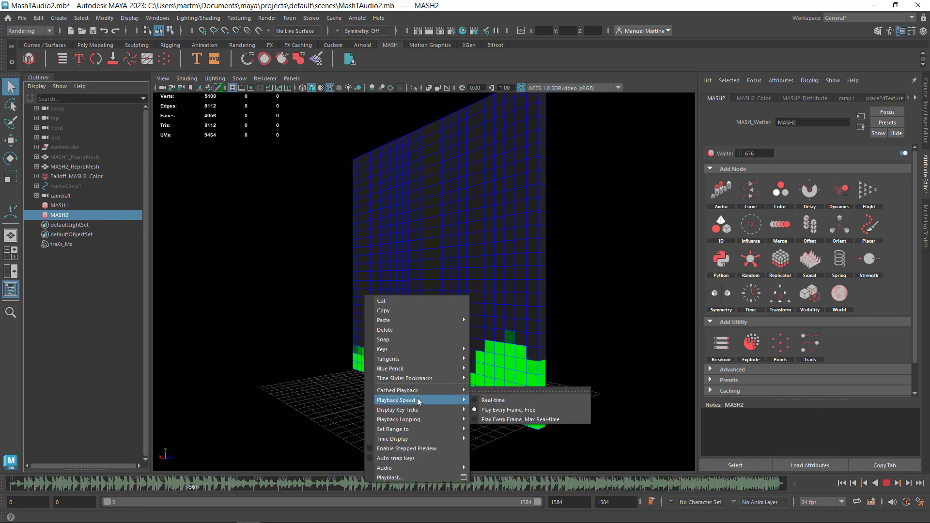
pyautogui.click(482, 400)
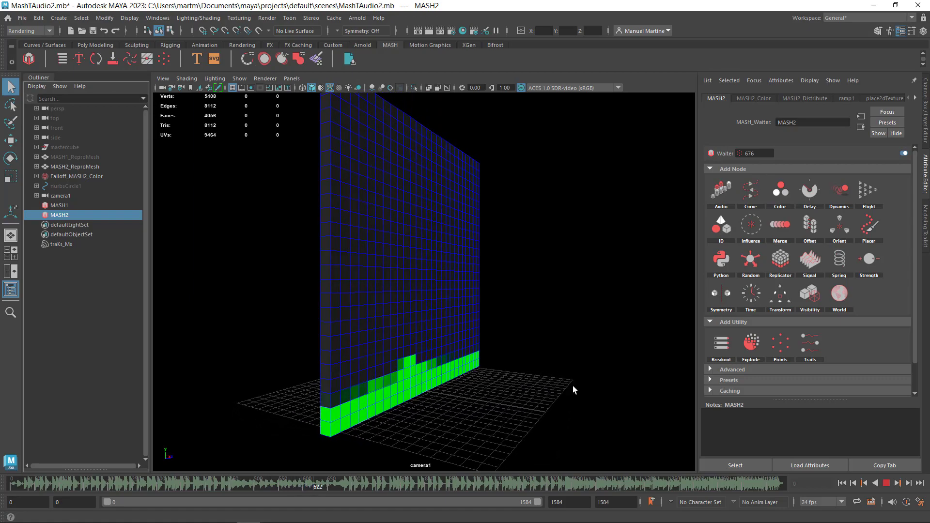
pyautogui.click(886, 483)
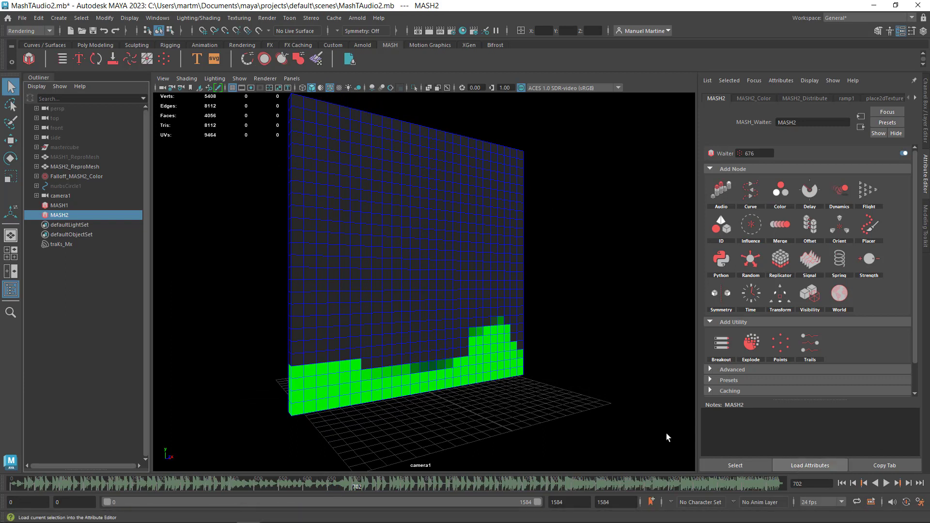
# - Start a new scene without saving the previous audio scene
pyautogui.click(22, 18)
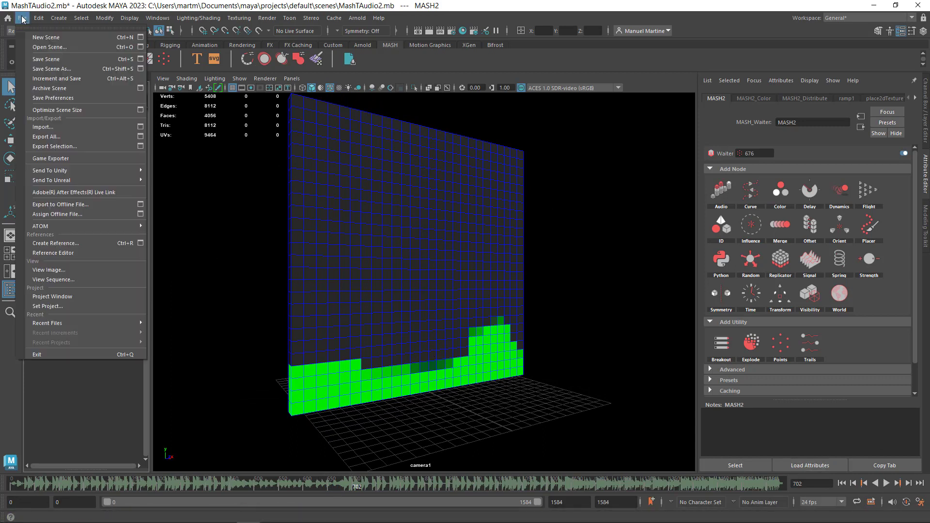
pyautogui.click(29, 41)
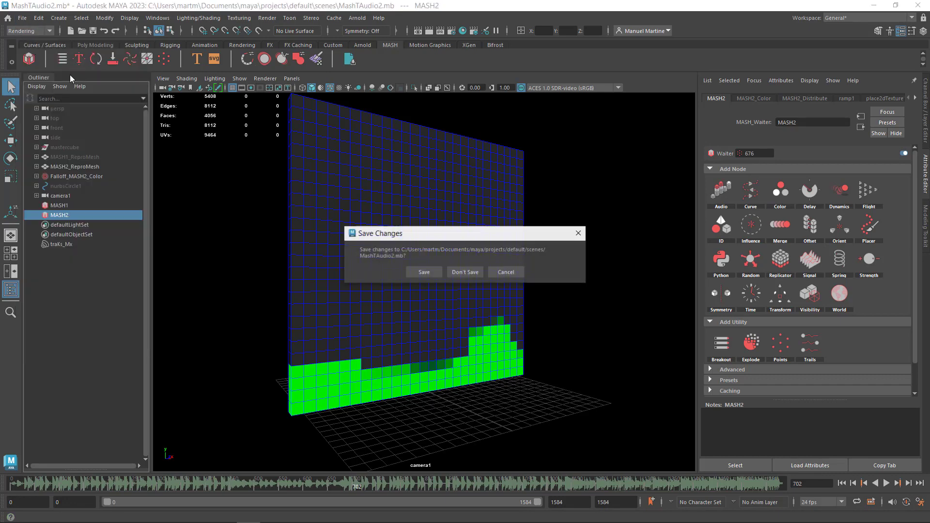
pyautogui.click(476, 274)
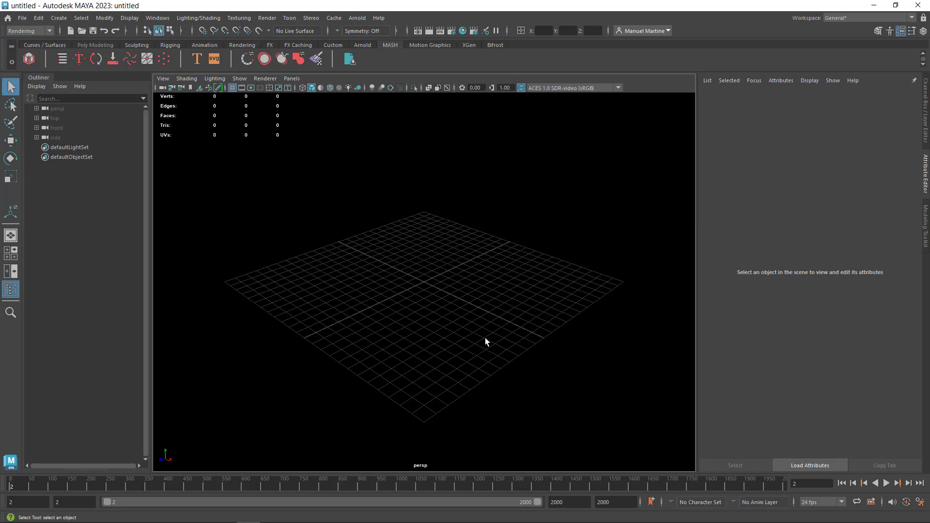
# - Cycle the viewport background colour with Alt+B back to black
pyautogui.hotkey('alt', 'b')
pyautogui.hotkey('alt', 'b')
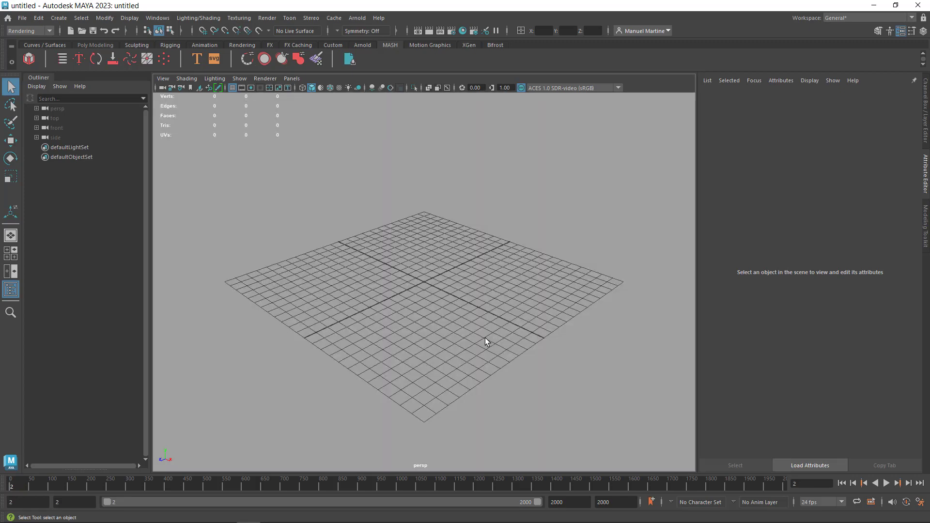
pyautogui.hotkey('alt', 'b')
pyautogui.hotkey('alt', 'b')
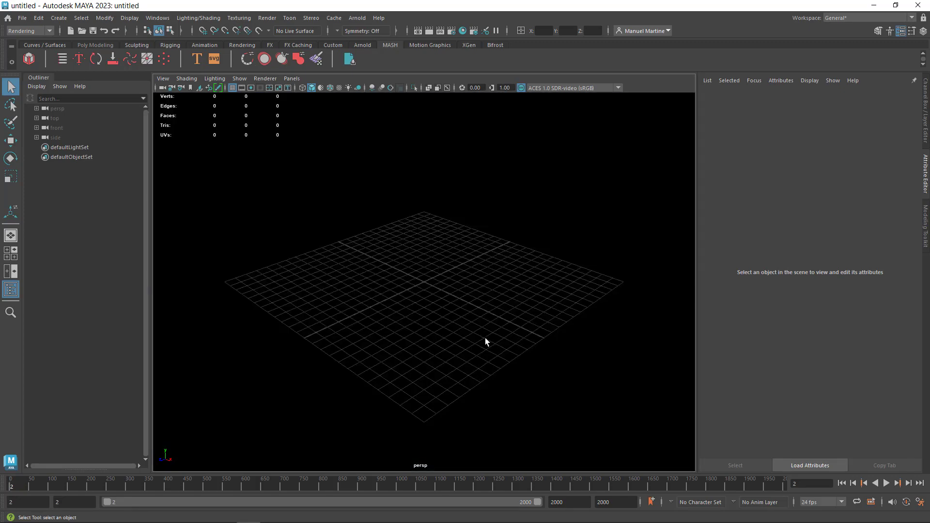
pyautogui.hotkey('alt', 'b')
pyautogui.hotkey('alt', 'b')
pyautogui.hotkey('alt', 'b')
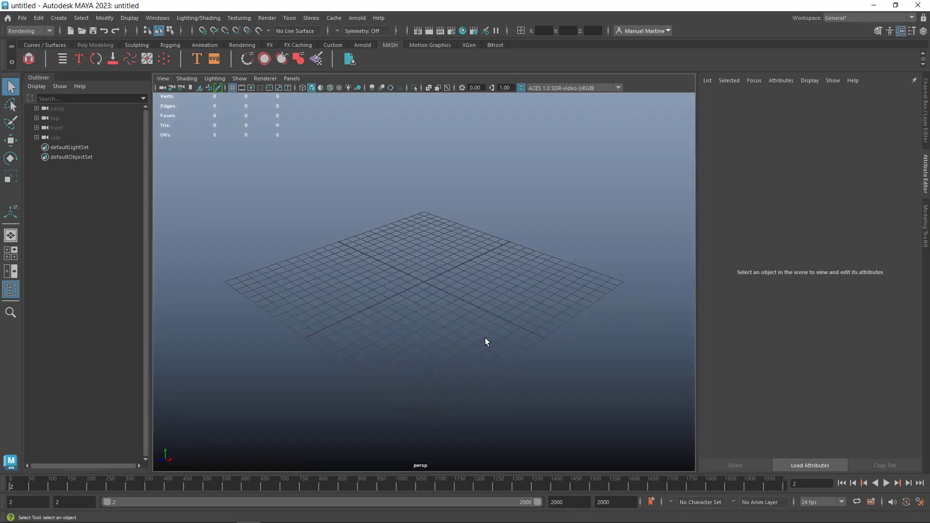
pyautogui.hotkey('alt', 'b')
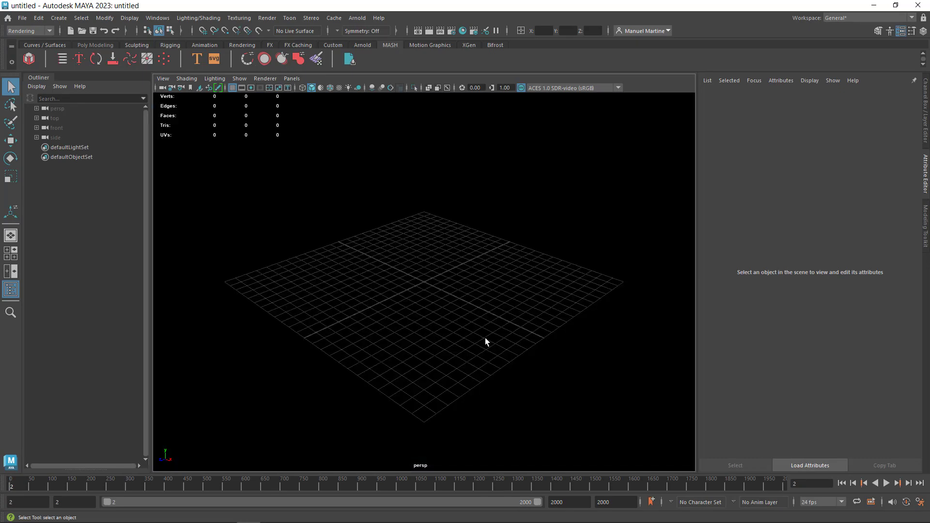
# - Create a polygon cube from the Poly Modeling shelf and switch to front view
pyautogui.click(94, 45)
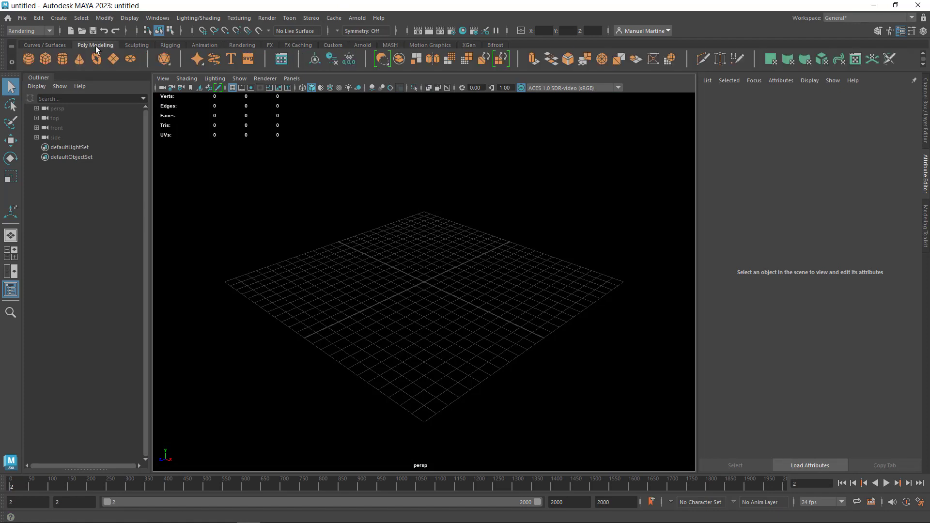
pyautogui.click(45, 59)
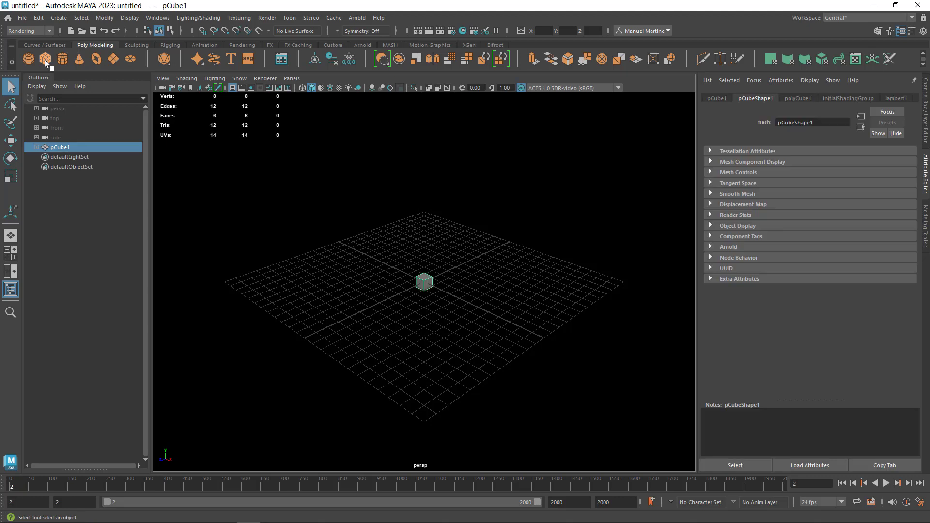
pyautogui.press('space')
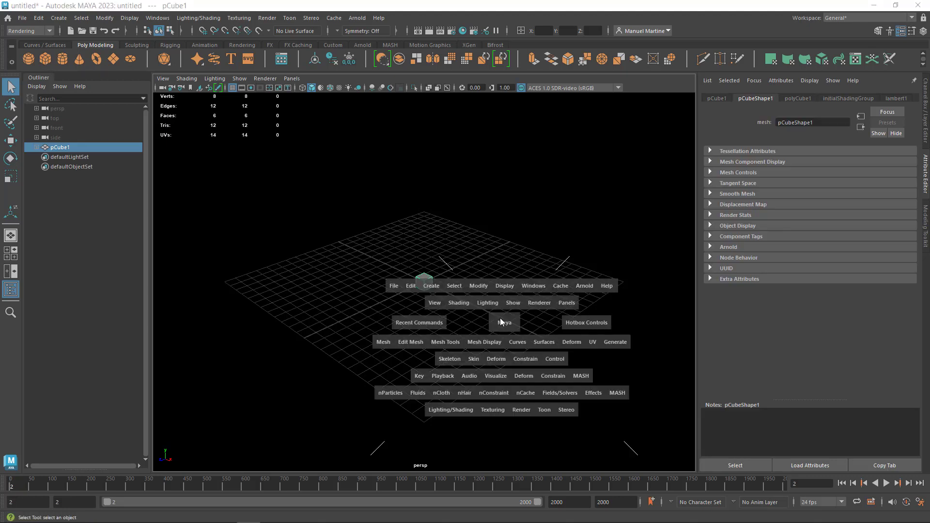
pyautogui.moveTo(500, 318); pyautogui.dragTo(504, 343)
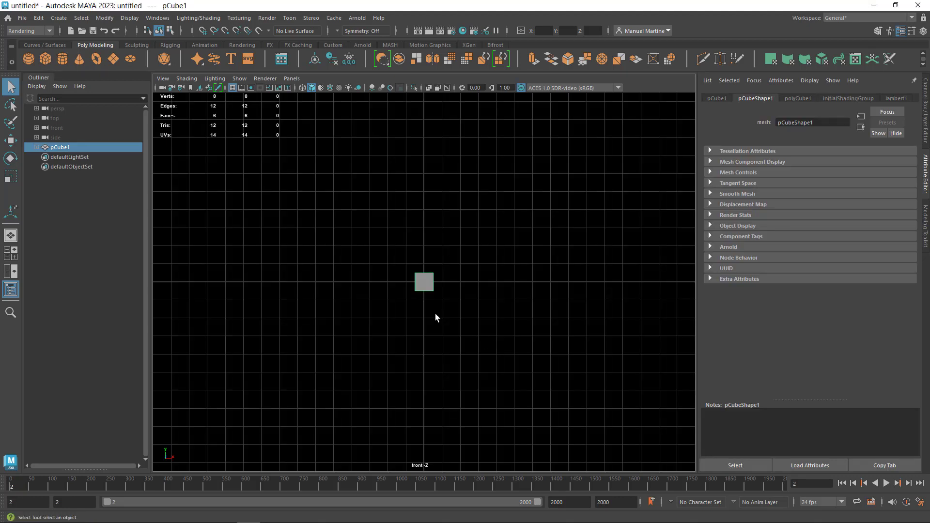
pyautogui.press('w')
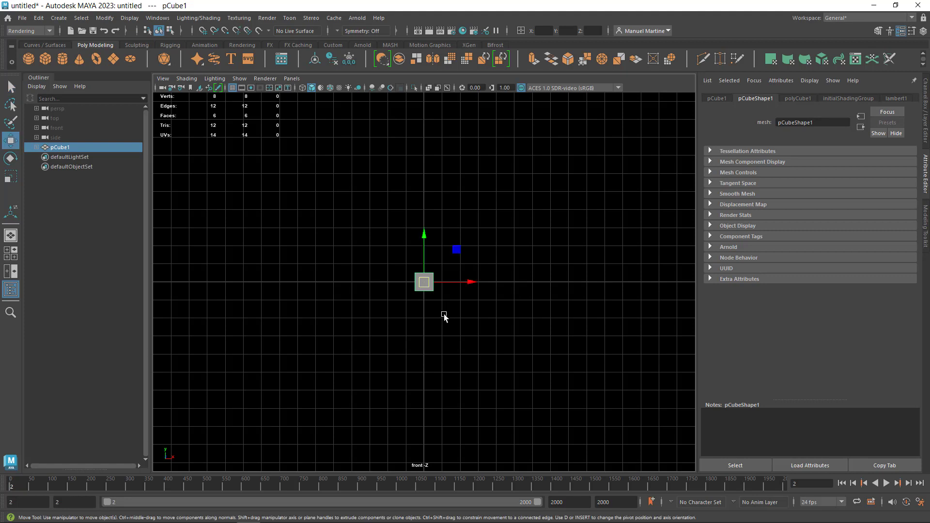
# - Snap the cube's pivot to its bottom edge using D and V snapping
pyautogui.press('d')
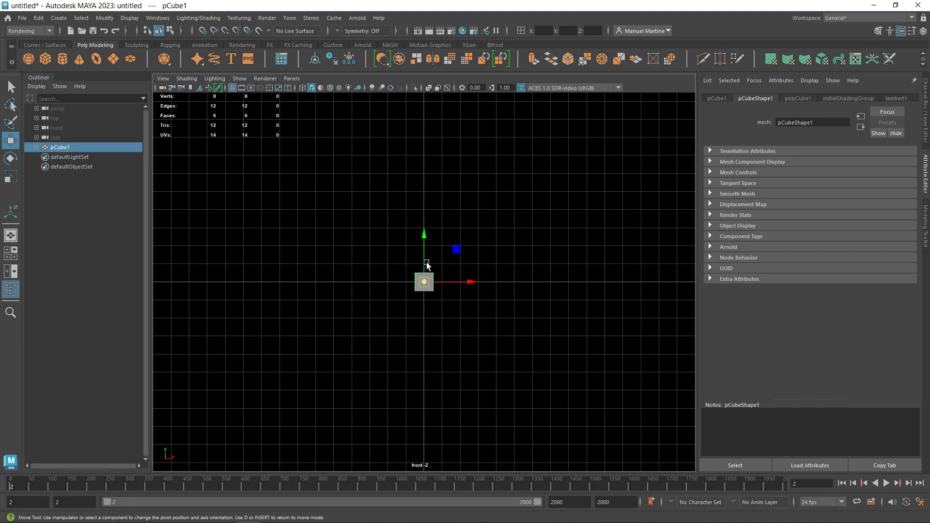
pyautogui.press('v')
pyautogui.moveTo(424, 238); pyautogui.dragTo(423, 248)
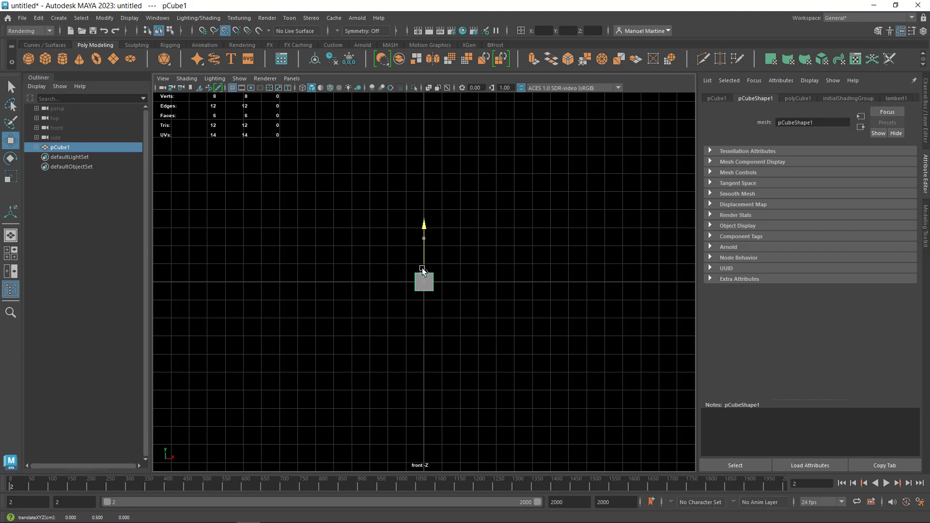
pyautogui.moveTo(423, 281); pyautogui.dragTo(422, 287)
pyautogui.press('d')
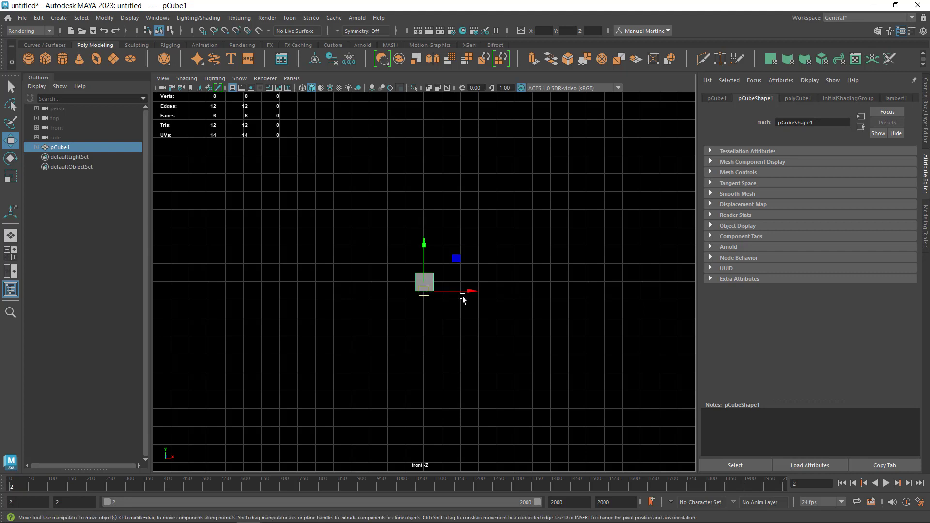
# - Grid-snap the cube's base onto the ground grid and return to perspective view
pyautogui.press('x')
pyautogui.moveTo(426, 246); pyautogui.dragTo(432, 287)
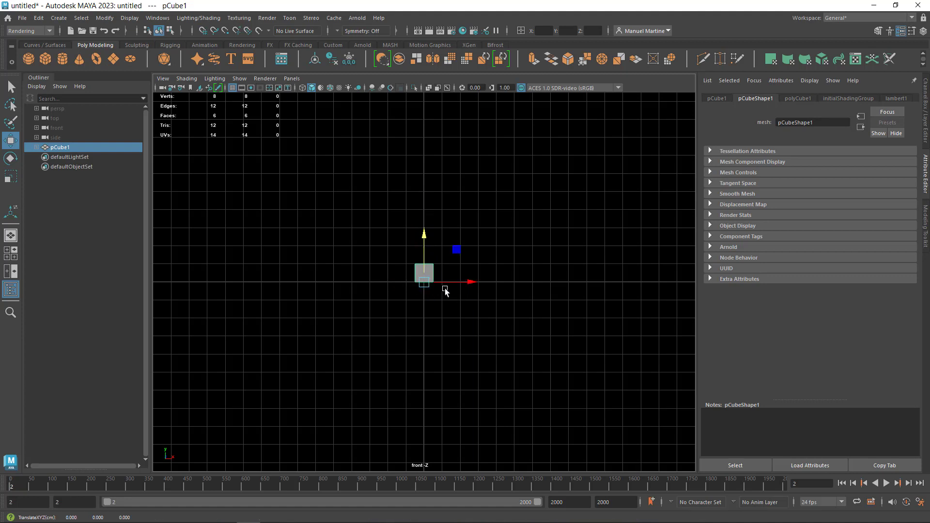
pyautogui.press('space')
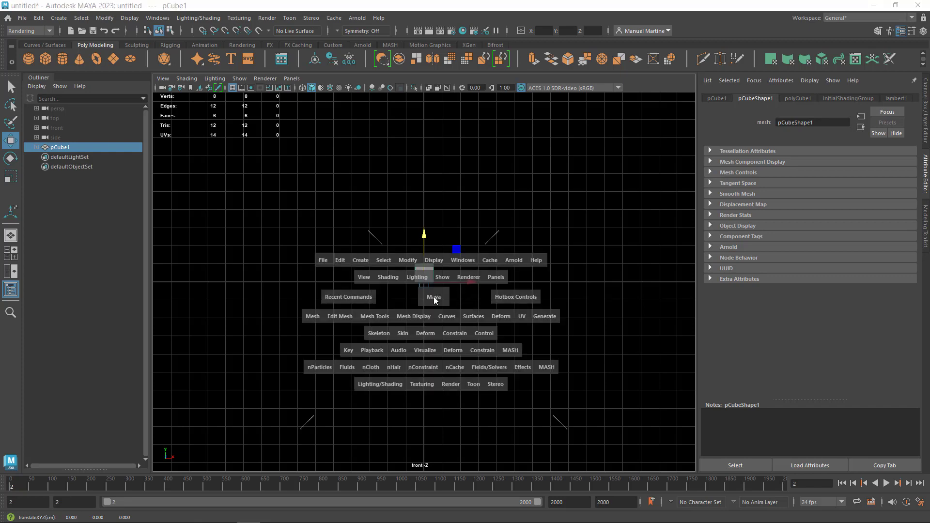
pyautogui.moveTo(434, 298); pyautogui.dragTo(432, 269)
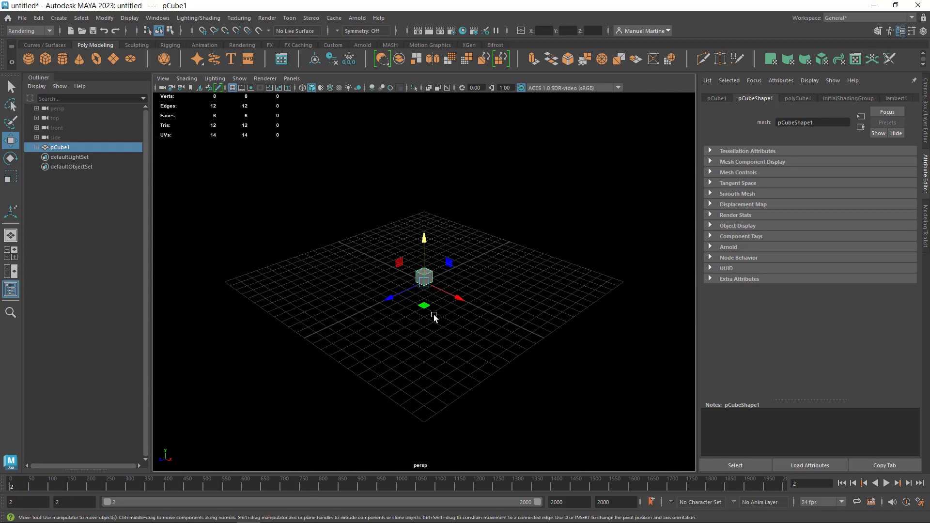
pyautogui.keyDown('alt'); pyautogui.moveTo(434, 315); pyautogui.dragTo(403, 310); pyautogui.keyUp('alt')
pyautogui.keyDown('alt'); pyautogui.moveTo(403, 310); pyautogui.dragTo(596, 323, button='right'); pyautogui.keyUp('alt')
pyautogui.moveTo(597, 324)
pyautogui.keyDown('alt'); pyautogui.mouseDown()
pyautogui.moveTo(456, 316)
pyautogui.moveTo(502, 305)
pyautogui.mouseUp(); pyautogui.keyUp('alt')
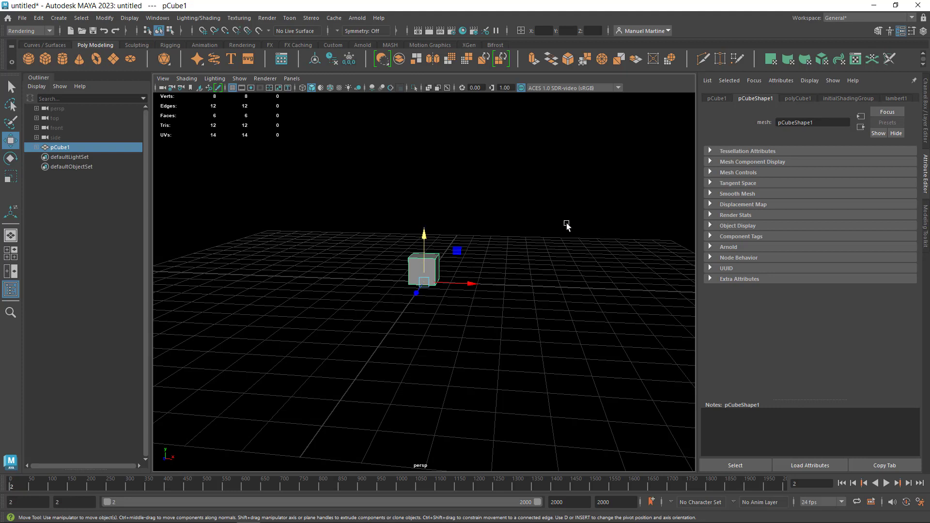
# - Delete the cube's history, freeze its transformations, and show the Channel Box
pyautogui.click(333, 62)
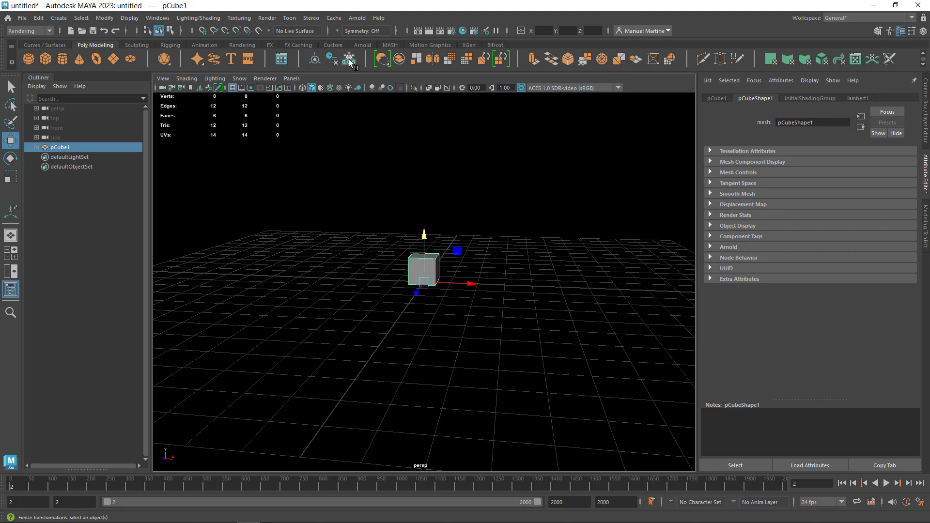
pyautogui.click(350, 62)
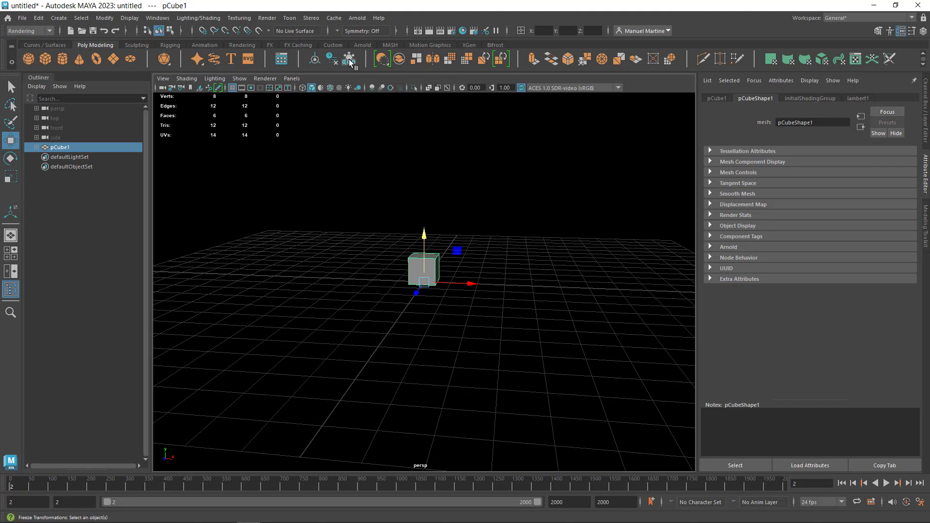
pyautogui.click(925, 121)
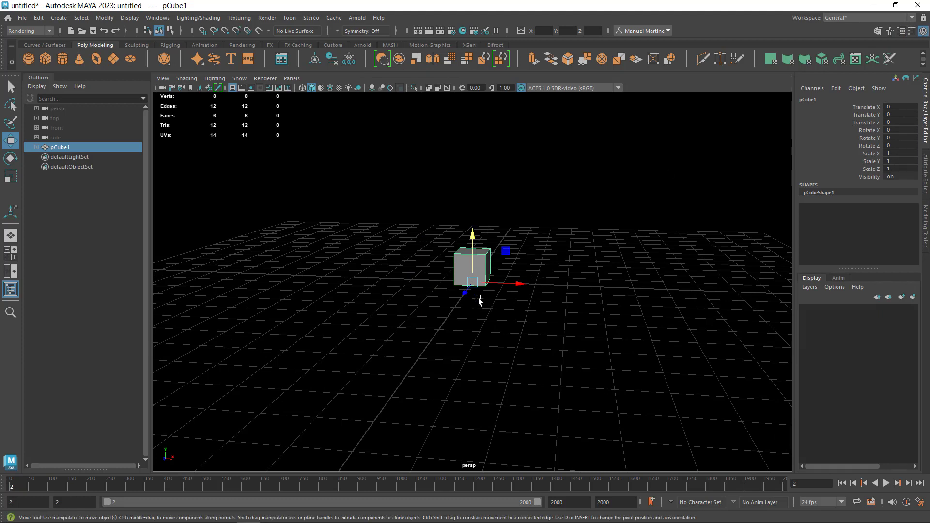
# - Rename pCube1 to Mastercube in the Outliner
pyautogui.doubleClick(56, 148)
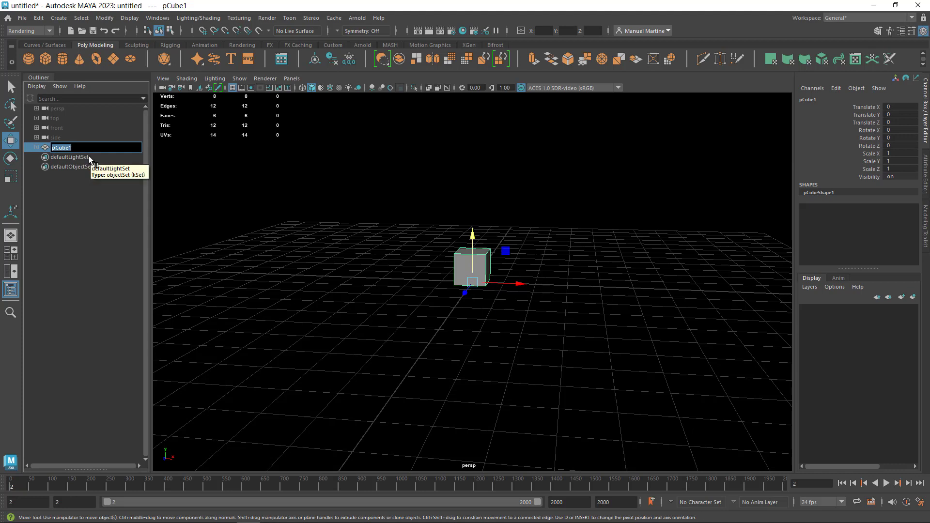
pyautogui.write('Masterc')
pyautogui.press('Return')
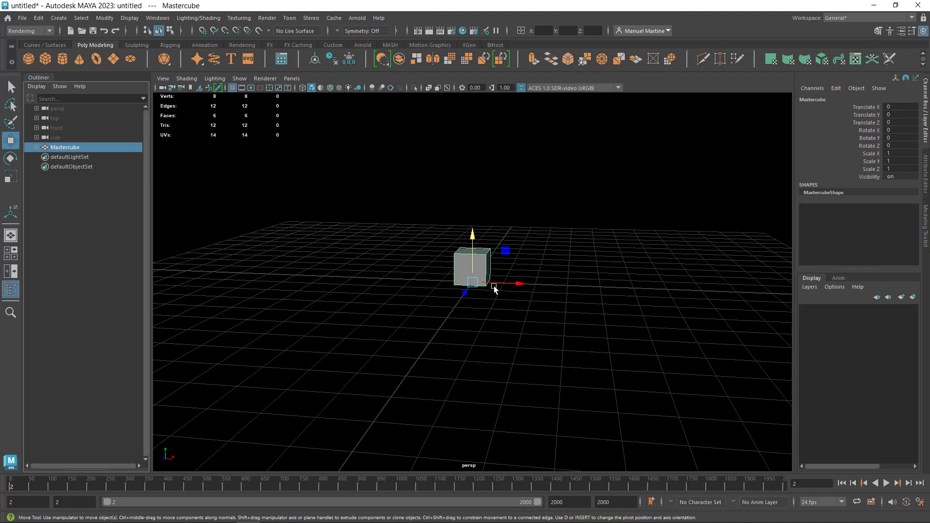
pyautogui.scroll(2, 594, 338)
pyautogui.scroll(2, 595, 341)
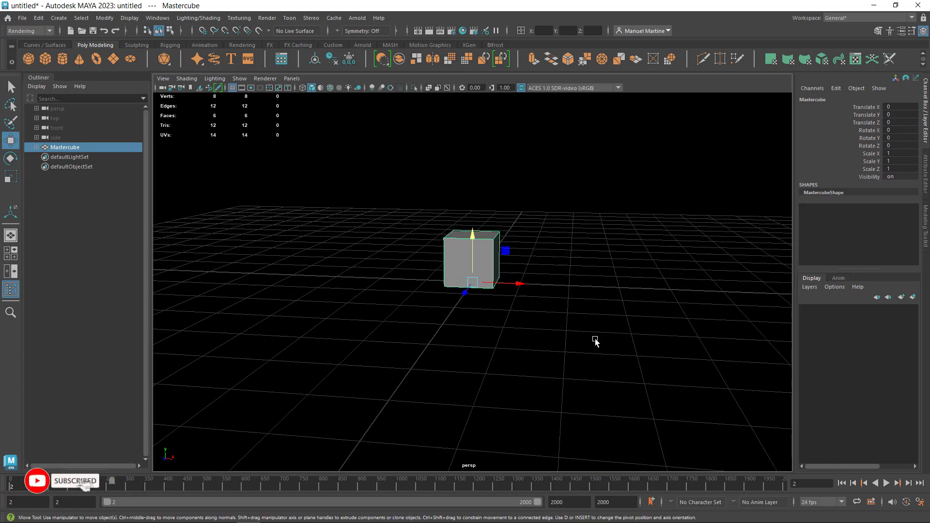
pyautogui.moveTo(596, 341)
pyautogui.keyDown('alt'); pyautogui.mouseDown(button='middle')
pyautogui.moveTo(538, 374)
pyautogui.moveTo(556, 364)
pyautogui.mouseUp(button='middle'); pyautogui.keyUp('alt')
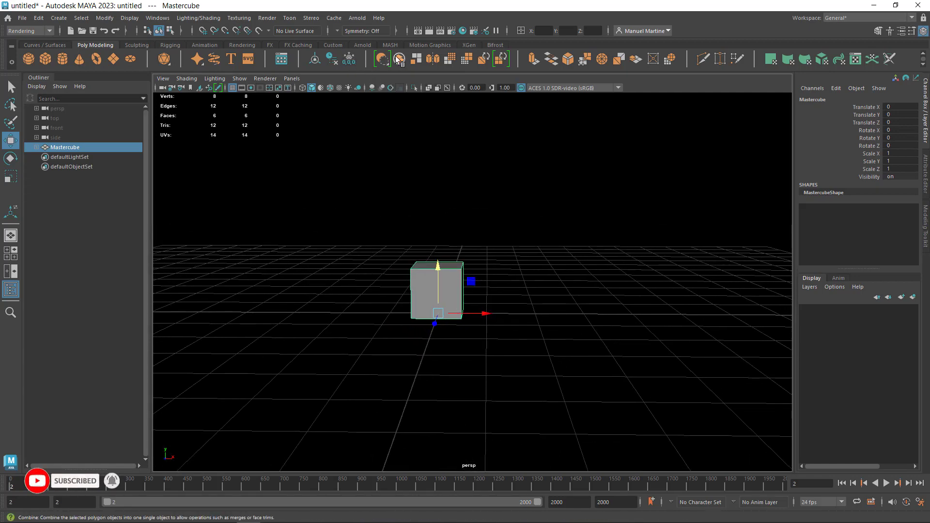
pyautogui.click(390, 45)
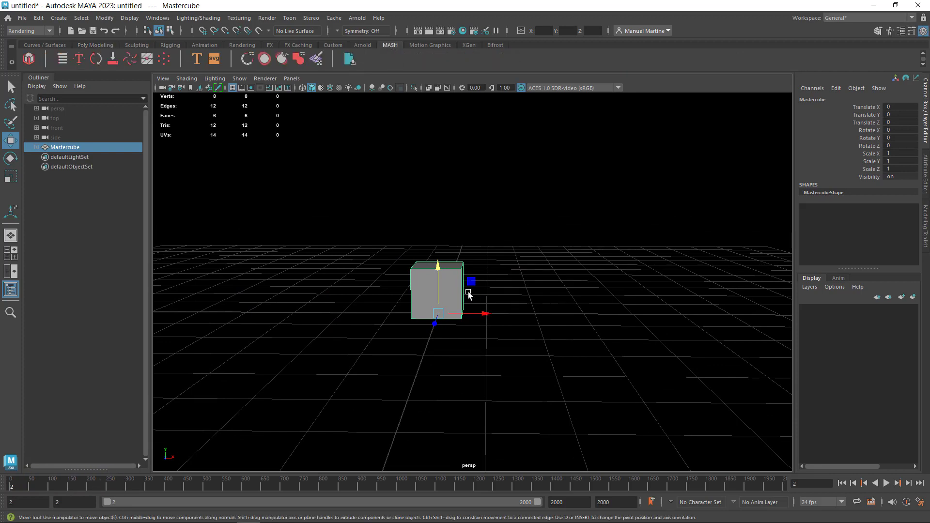
# - Create a MASH network from Mastercube and show its Distribute settings
pyautogui.click(29, 58)
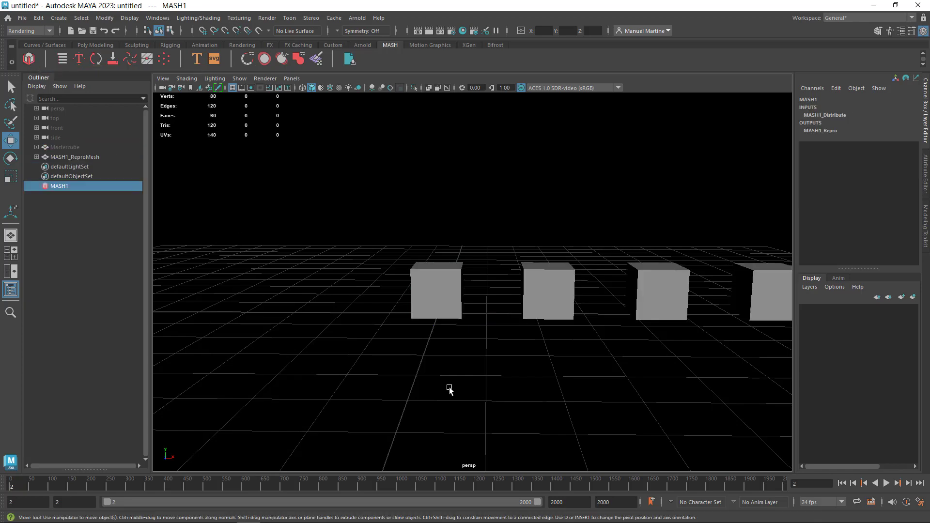
pyautogui.moveTo(484, 381)
pyautogui.keyDown('alt'); pyautogui.mouseDown()
pyautogui.moveTo(357, 349)
pyautogui.moveTo(485, 336)
pyautogui.moveTo(359, 347)
pyautogui.moveTo(307, 367)
pyautogui.mouseUp(); pyautogui.keyUp('alt')
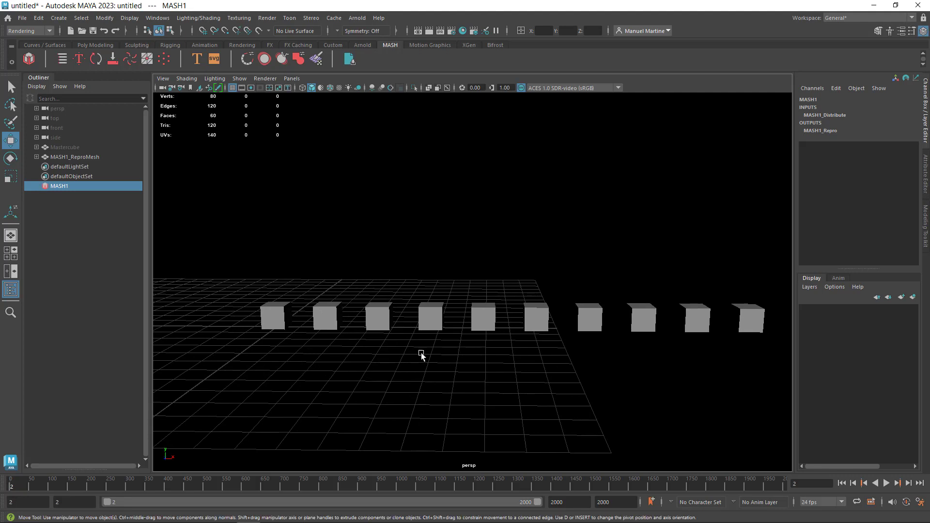
pyautogui.click(926, 174)
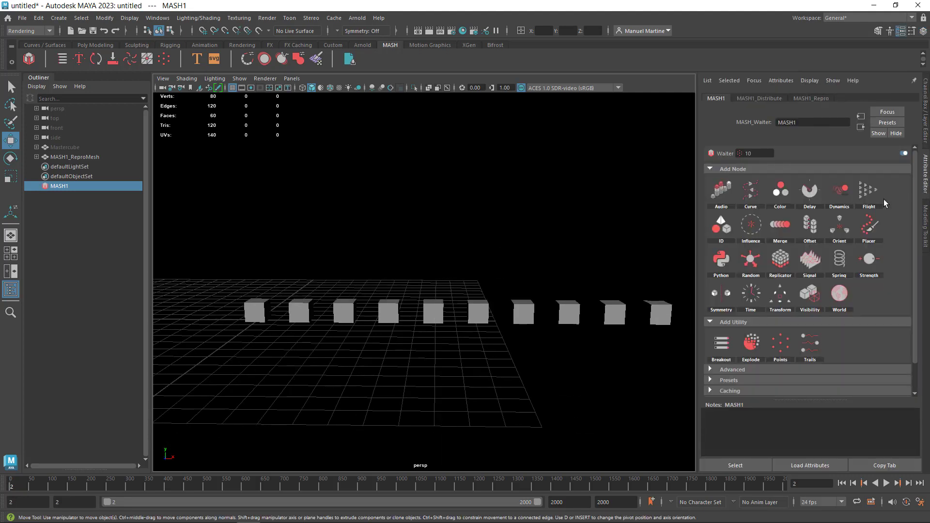
pyautogui.click(753, 99)
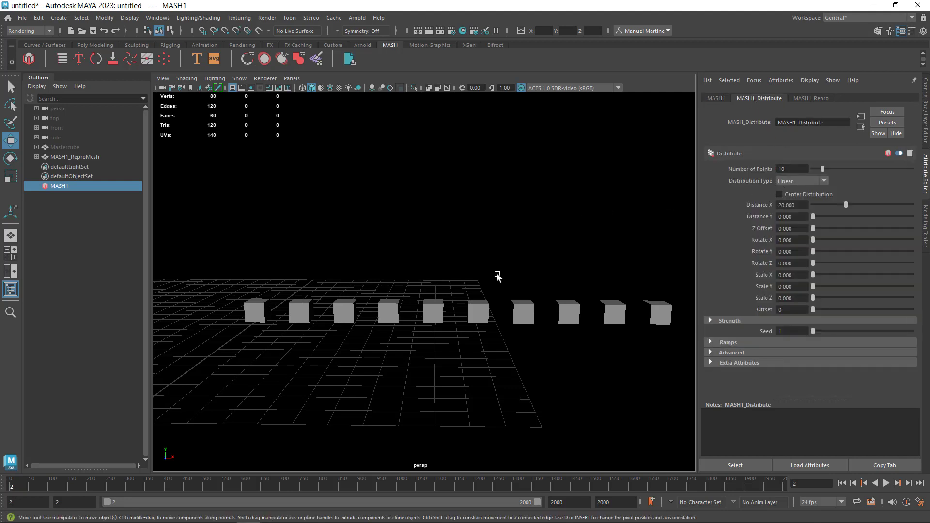
# - Set the distribution to 25 points with Distance X of 25
pyautogui.click(803, 170)
pyautogui.write('5')
pyautogui.press('Return')
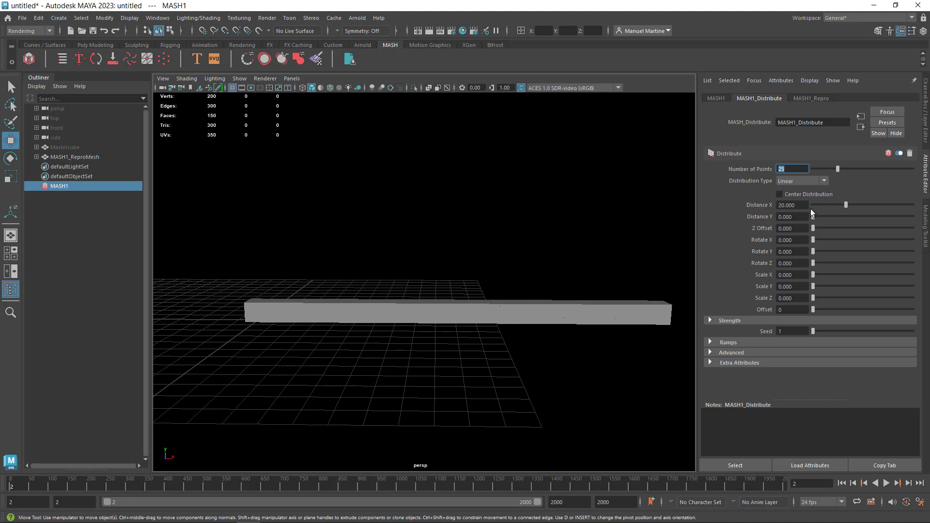
pyautogui.press('Tab')
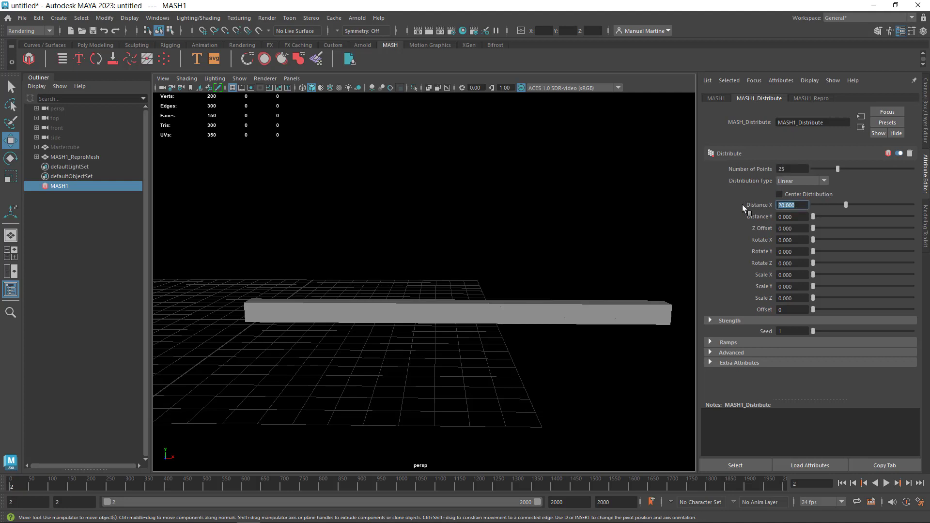
pyautogui.write('25')
pyautogui.press('Return')
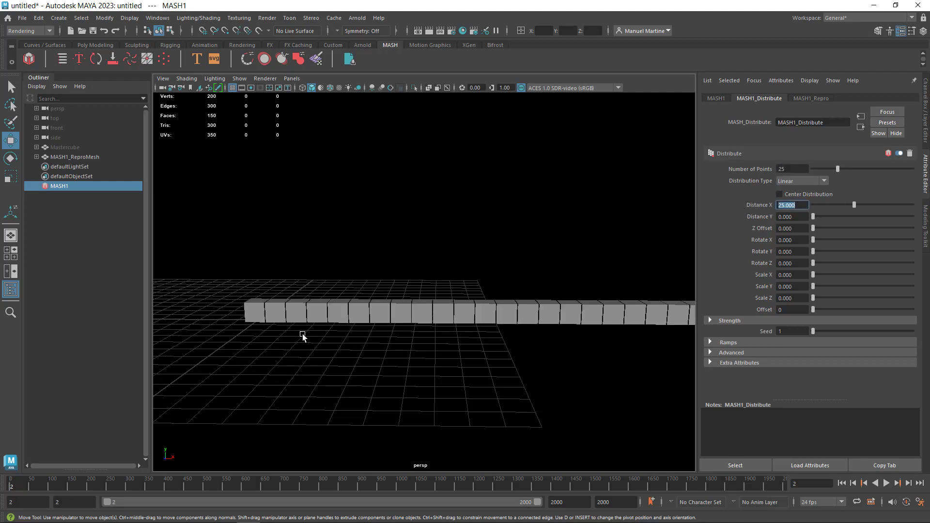
pyautogui.scroll(-2, 278, 355)
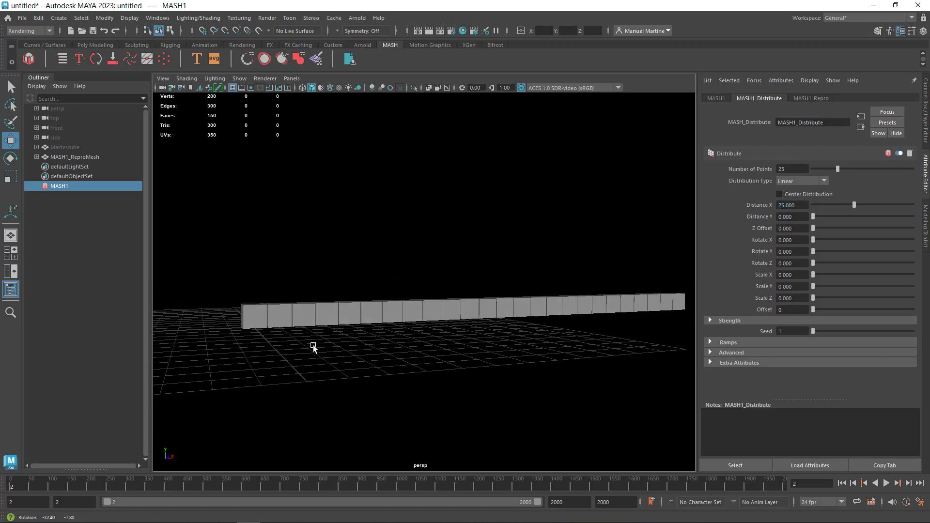
pyautogui.scroll(2, 315, 349)
pyautogui.scroll(2, 339, 359)
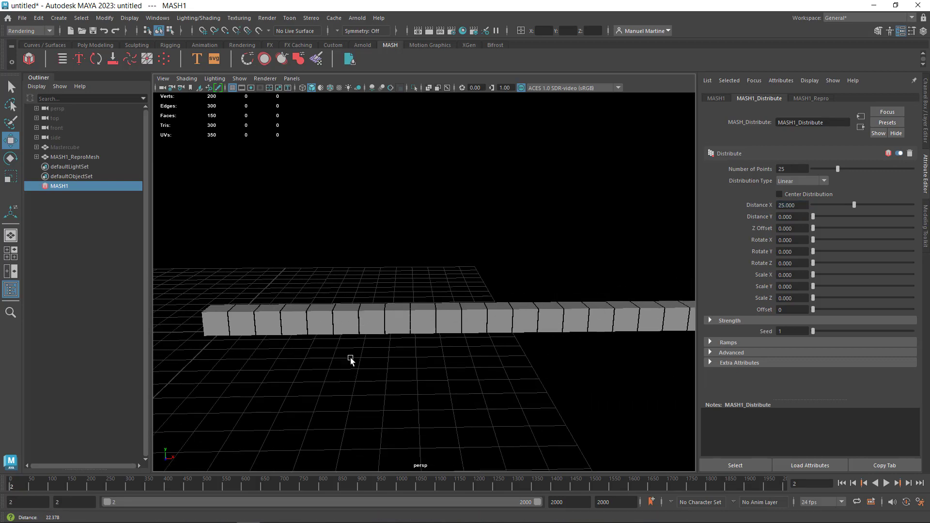
pyautogui.scroll(2, 350, 359)
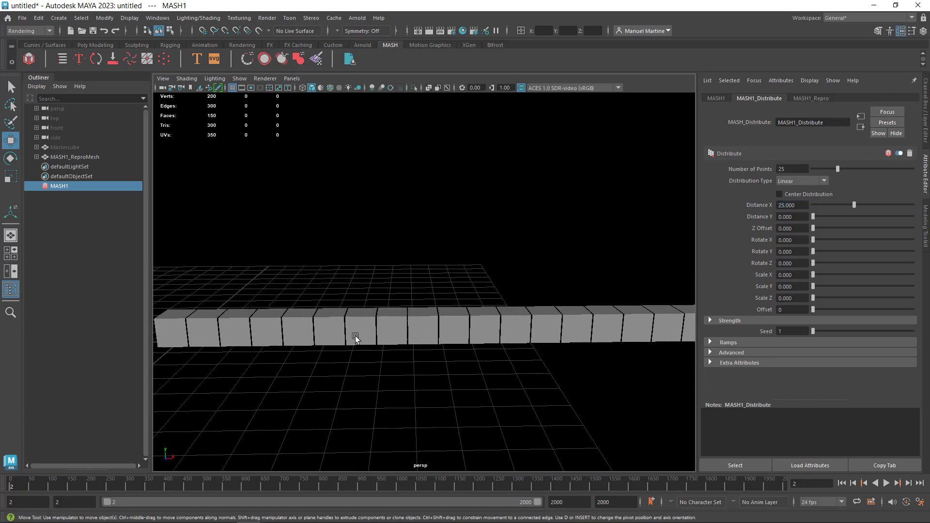
pyautogui.scroll(-3, 361, 352)
pyautogui.keyDown('alt'); pyautogui.moveTo(361, 352); pyautogui.dragTo(353, 369, button='middle'); pyautogui.keyUp('alt')
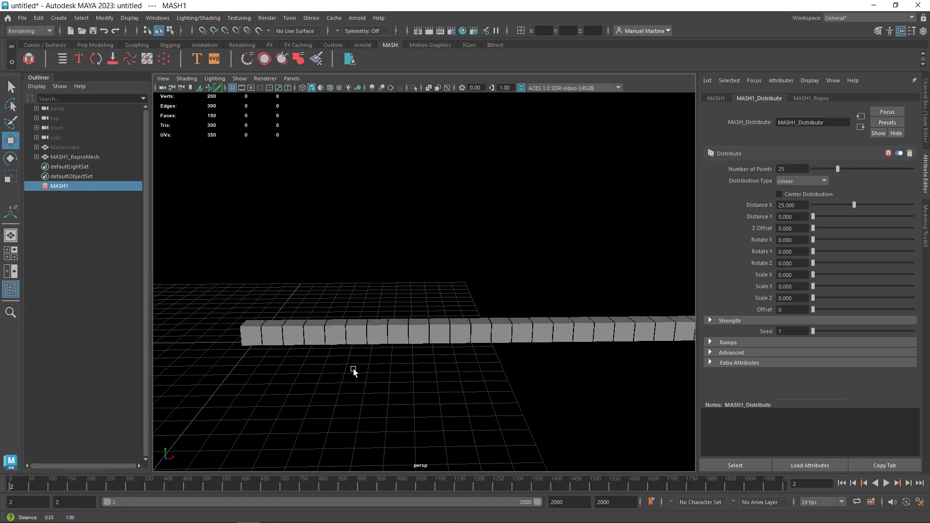
# - Enable Center Distribution so the cube row is centred on the origin
pyautogui.click(778, 195)
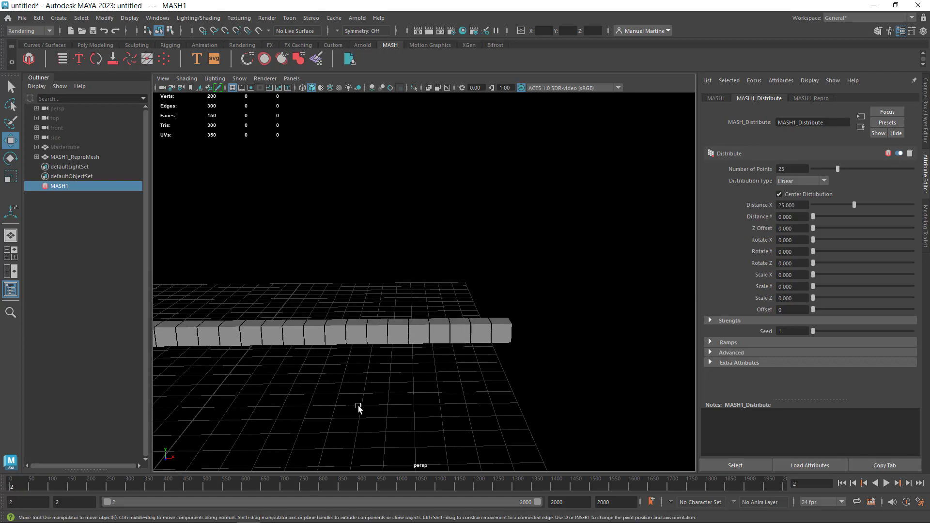
pyautogui.keyDown('alt'); pyautogui.moveTo(359, 408); pyautogui.dragTo(505, 386, button='middle'); pyautogui.keyUp('alt')
pyautogui.moveTo(505, 386)
pyautogui.keyDown('alt'); pyautogui.mouseDown()
pyautogui.moveTo(460, 376)
pyautogui.moveTo(501, 365)
pyautogui.moveTo(479, 371)
pyautogui.mouseUp(); pyautogui.keyUp('alt')
pyautogui.moveTo(466, 373)
pyautogui.keyDown('alt'); pyautogui.mouseDown()
pyautogui.moveTo(466, 382)
pyautogui.moveTo(440, 385)
pyautogui.mouseUp(); pyautogui.keyUp('alt')
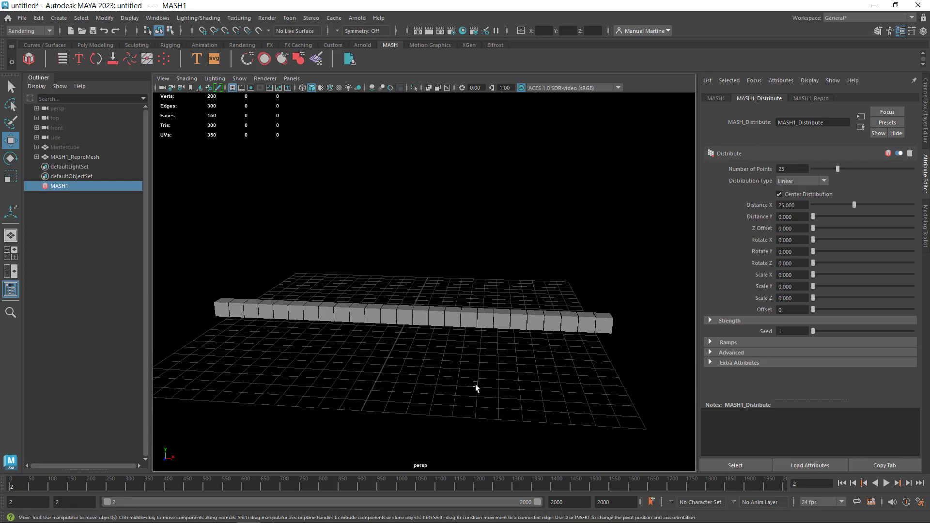
pyautogui.click(717, 100)
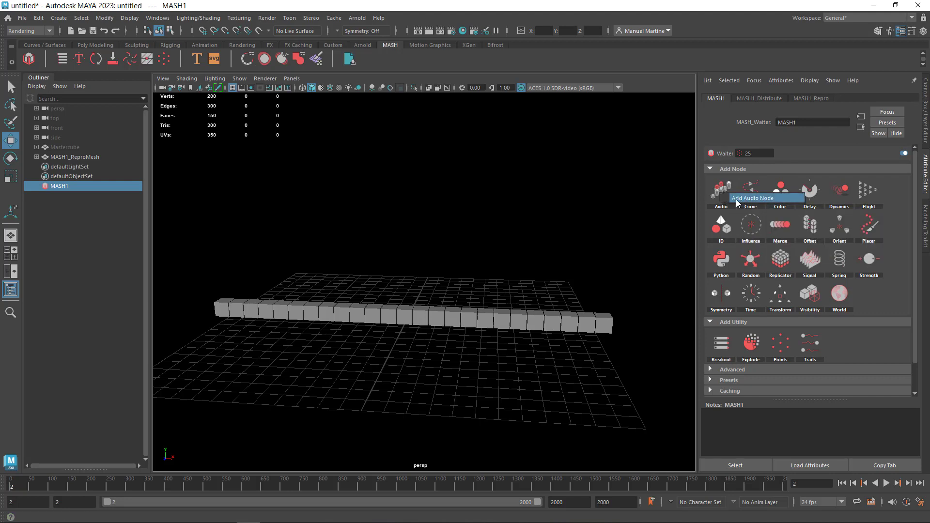
# - Add a MASH Audio node and load traKs Mx.wav as its audio file
pyautogui.click(736, 200)
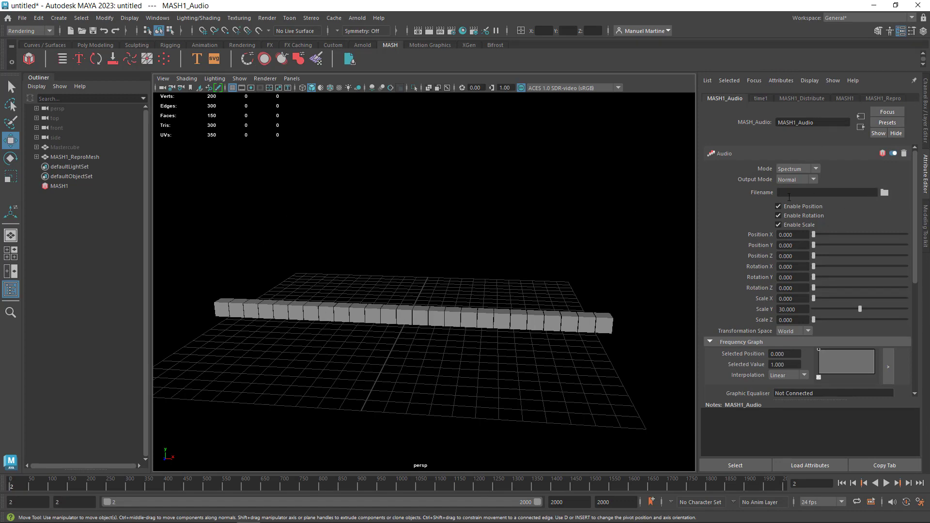
pyautogui.click(884, 193)
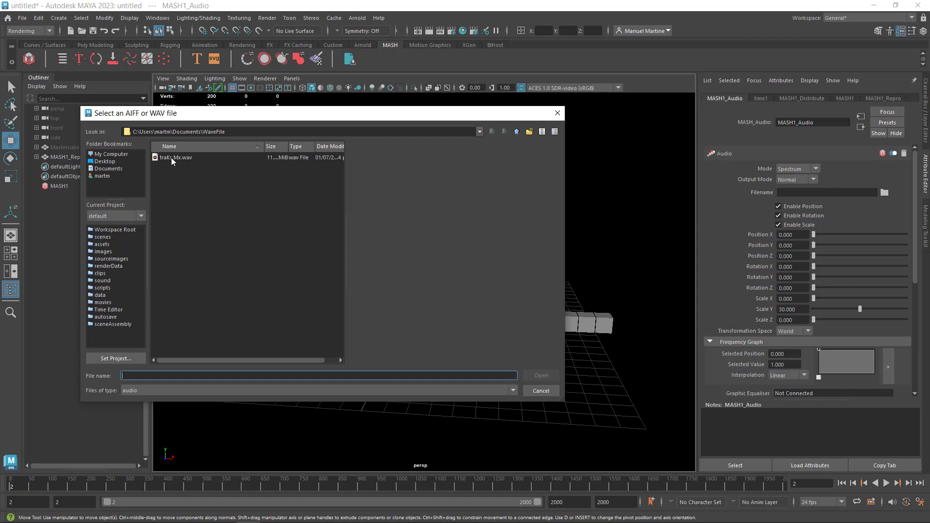
pyautogui.click(170, 158)
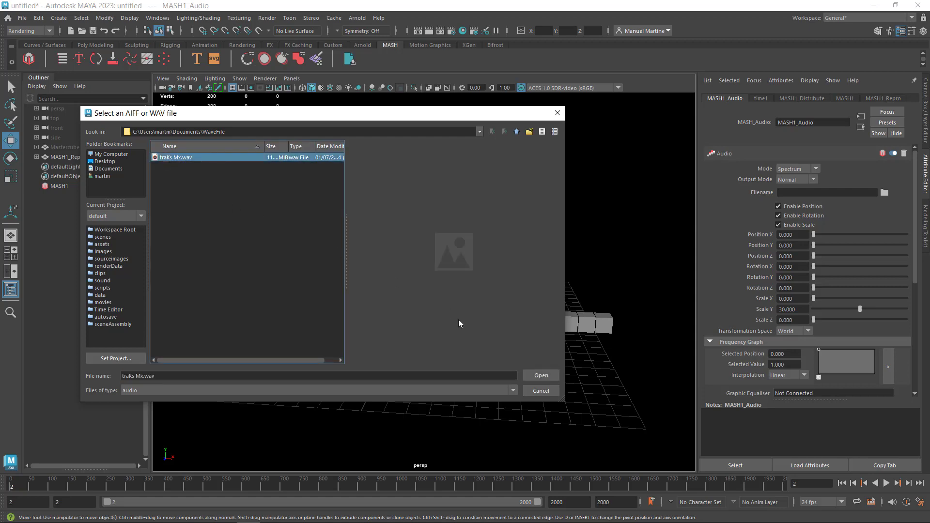
pyautogui.click(541, 376)
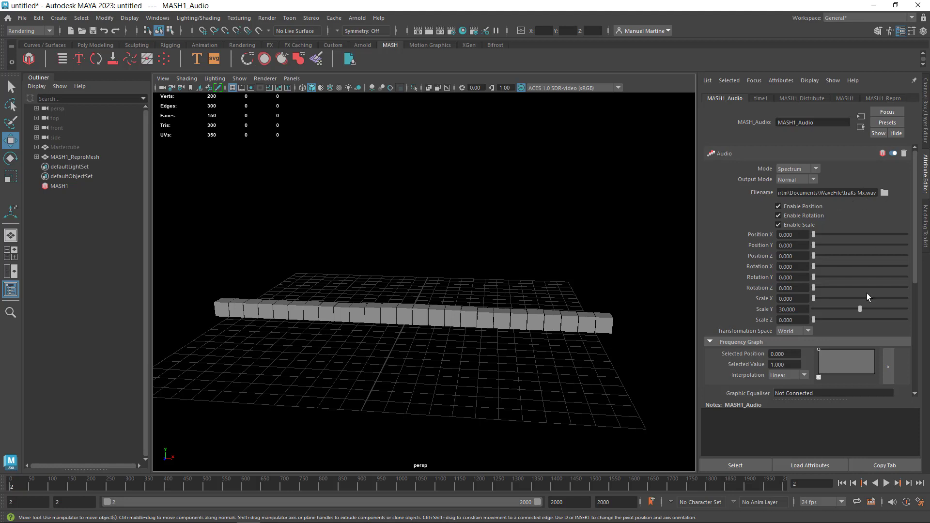
pyautogui.click(886, 483)
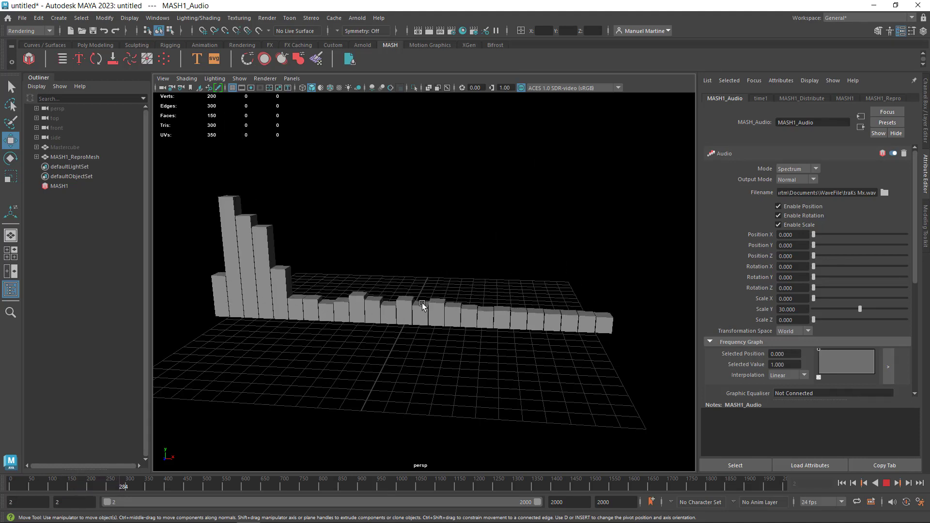
# - Stop the audio preview and rewind to frame 2
pyautogui.click(886, 485)
pyautogui.click(841, 482)
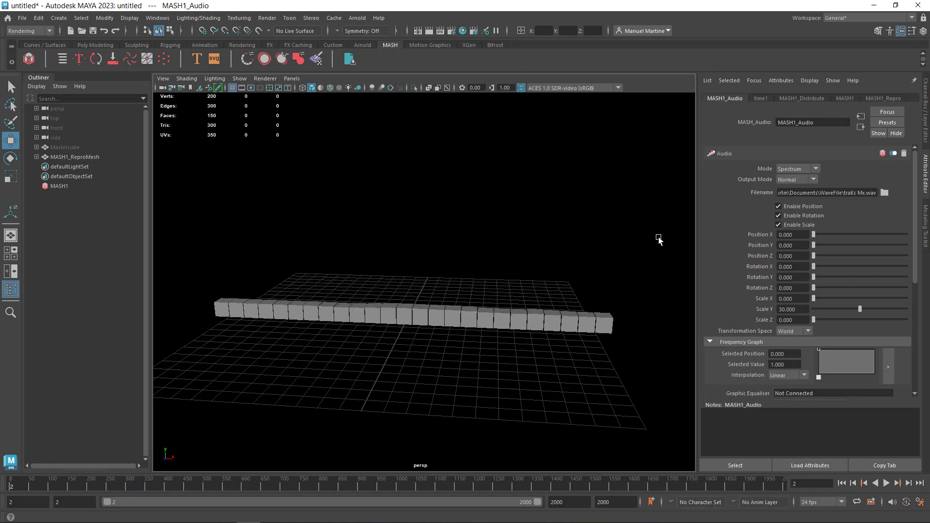
pyautogui.click(22, 19)
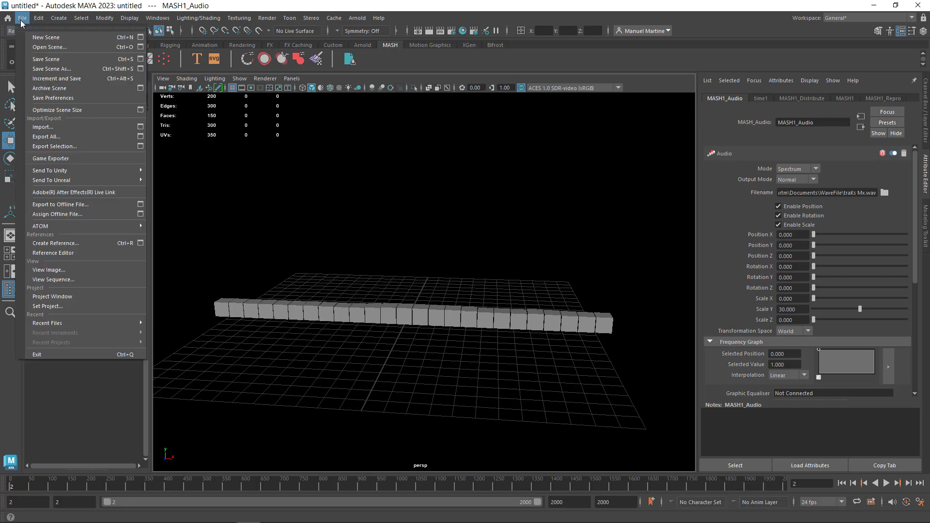
# - Import traKs Mx.wav from the WaveFile folder so its waveform shows on the timeline
pyautogui.click(43, 127)
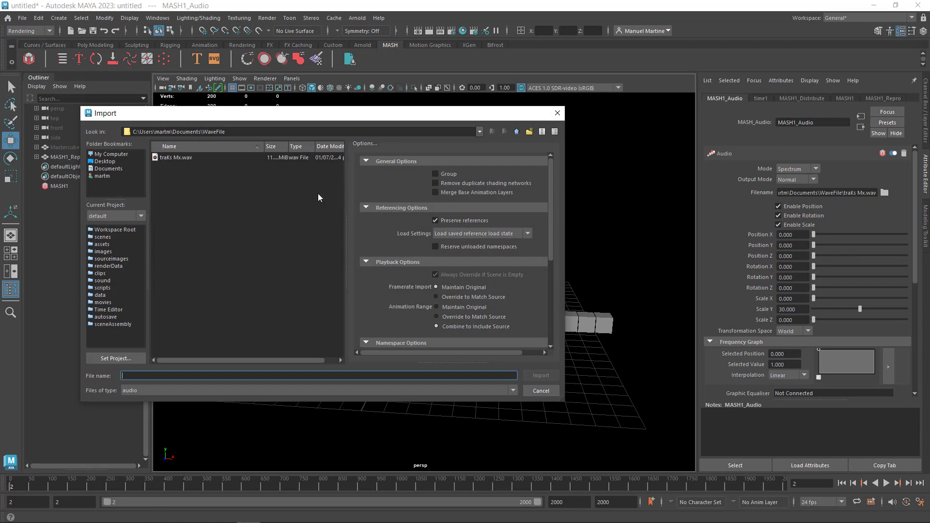
pyautogui.click(168, 158)
pyautogui.click(540, 376)
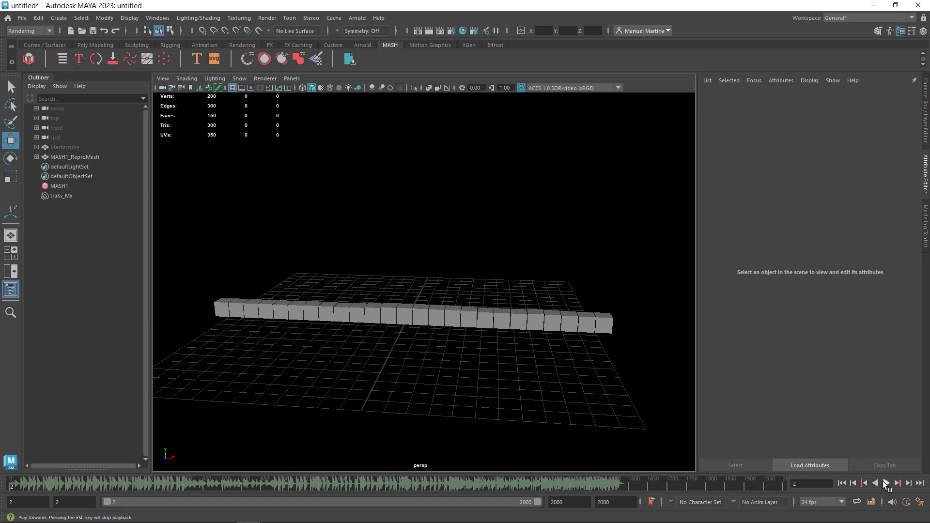
# - Play and stop the track, jump to a later frame, and bring up the timeline options
pyautogui.click(886, 483)
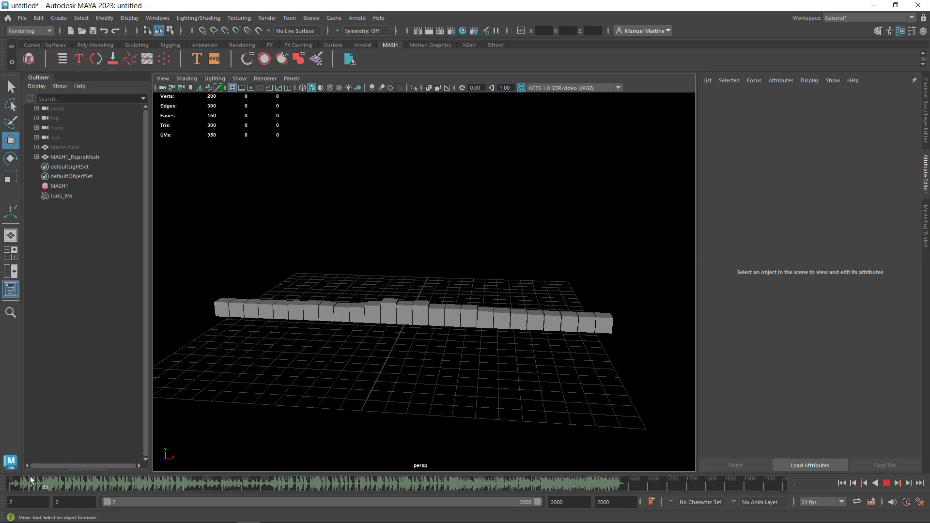
pyautogui.click(886, 483)
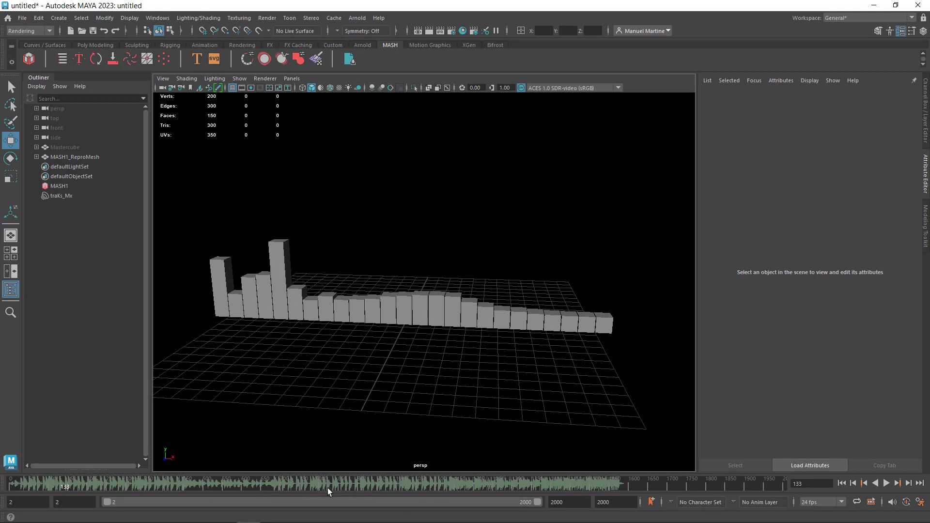
pyautogui.click(289, 482)
pyautogui.rightClick(289, 482)
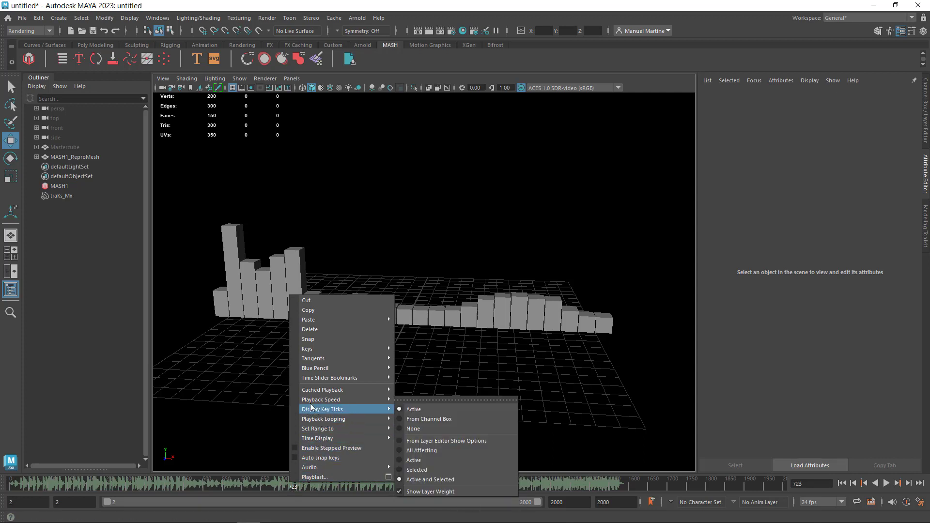
pyautogui.moveTo(321, 399)
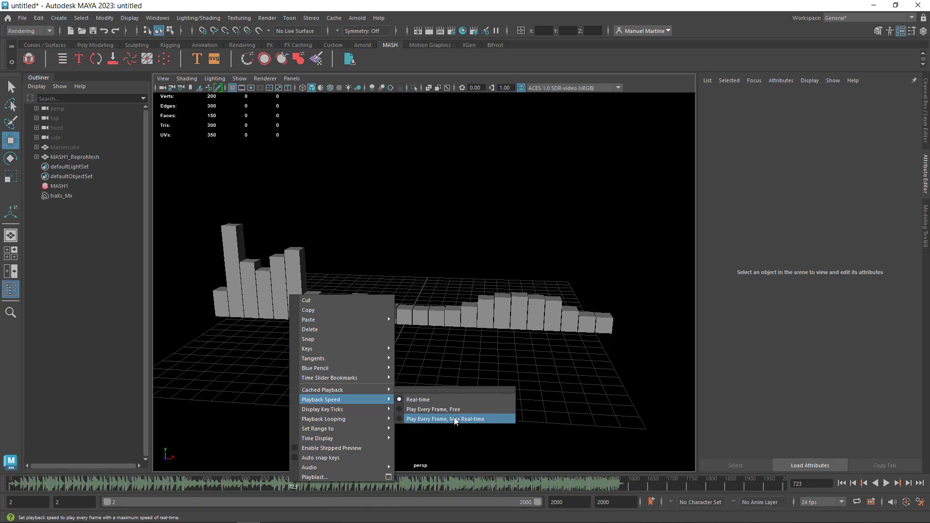
# - Set playback to Play Every Frame at real-time speed and test playback
pyautogui.click(400, 419)
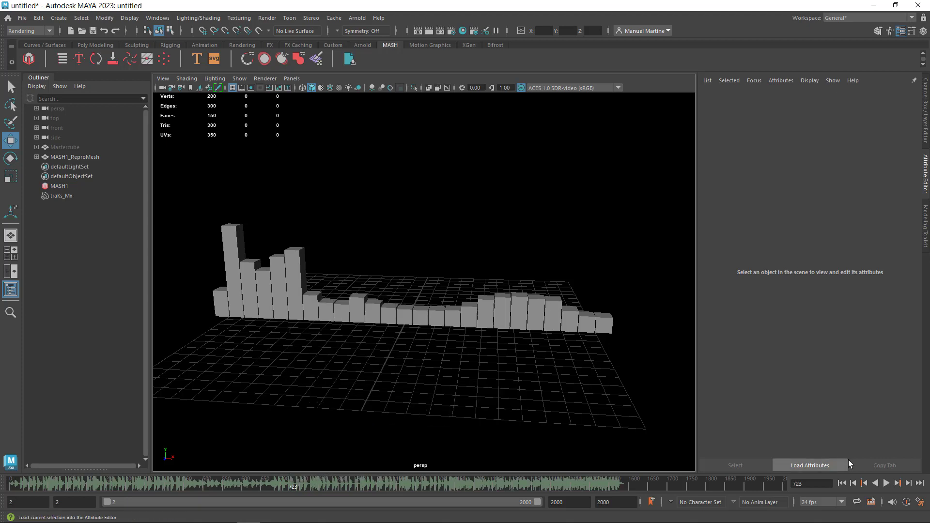
pyautogui.click(842, 483)
pyautogui.click(885, 482)
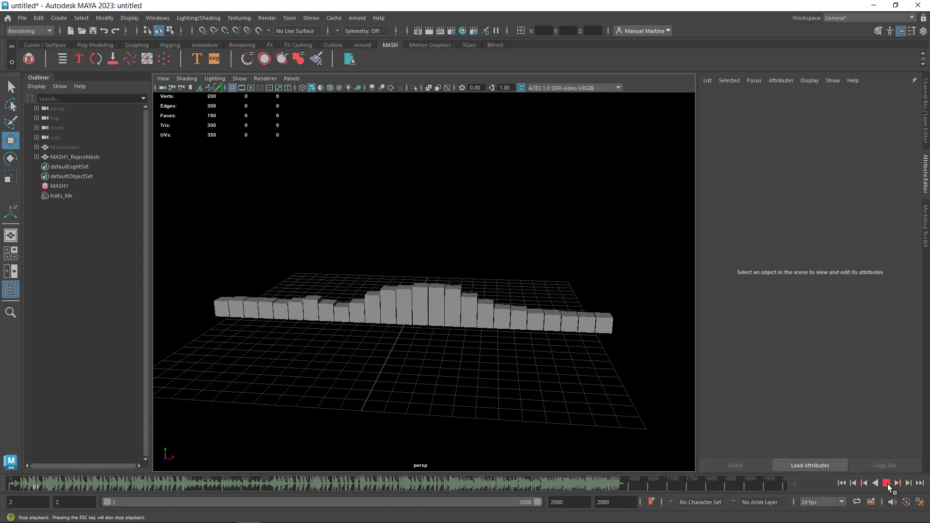
pyautogui.click(887, 483)
# - Change the playback speed setting again, replay the cube row, and rewind
pyautogui.rightClick(353, 483)
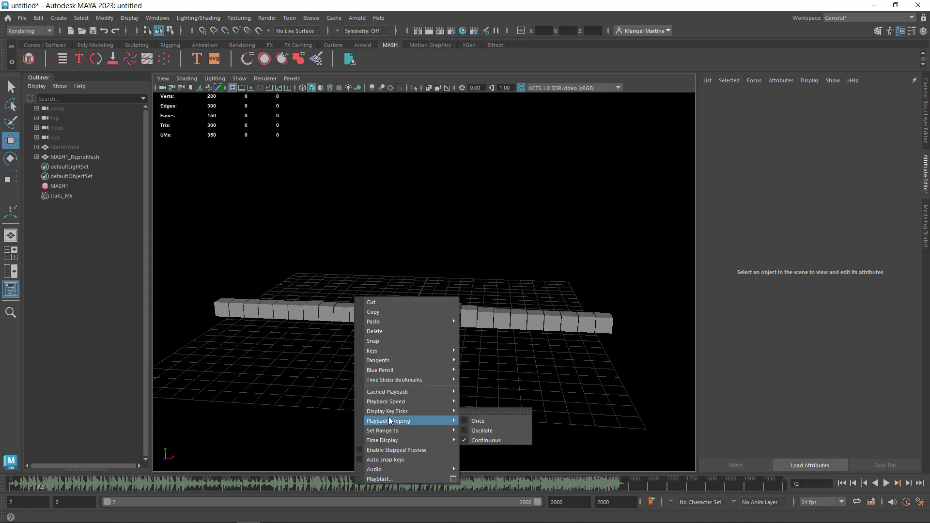
pyautogui.moveTo(386, 401)
pyautogui.click(465, 410)
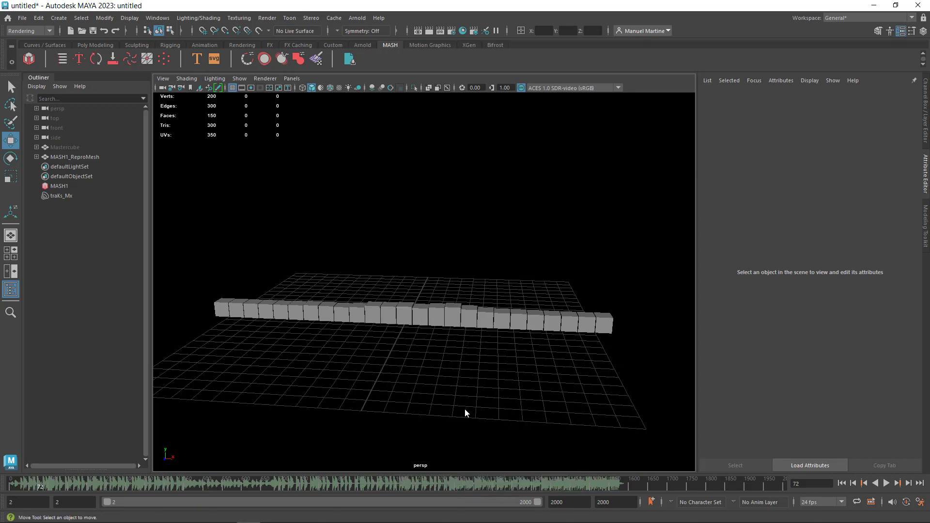
pyautogui.click(887, 484)
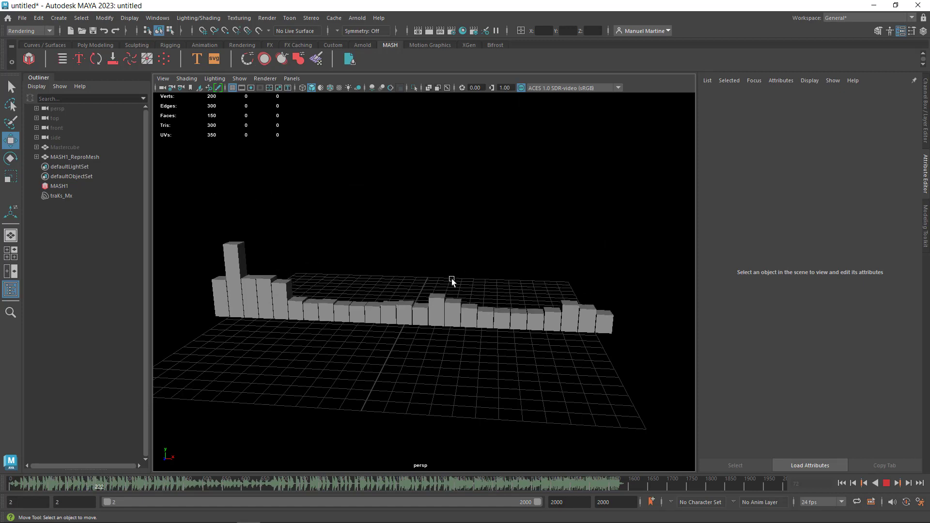
pyautogui.click(886, 483)
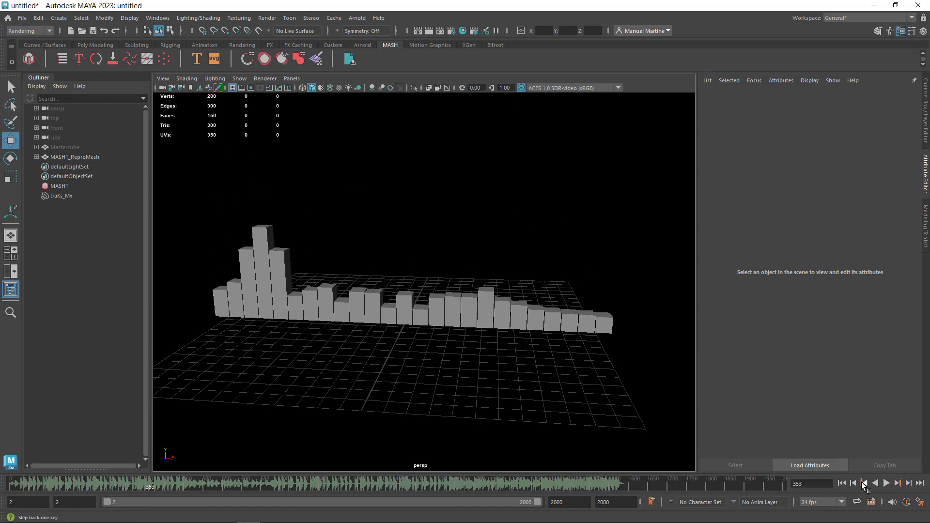
pyautogui.click(841, 483)
# - Switch playback to real-time speed and play the animation with the audio
pyautogui.rightClick(365, 483)
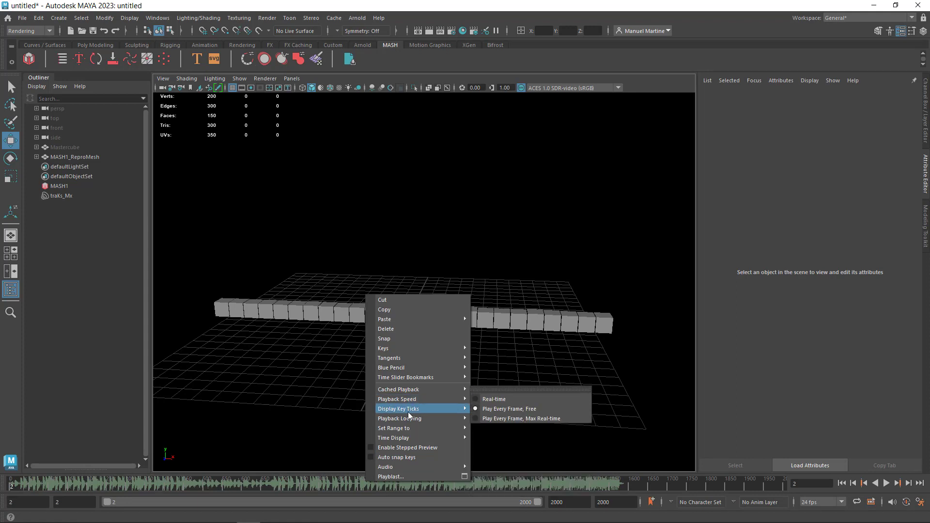
pyautogui.moveTo(397, 399)
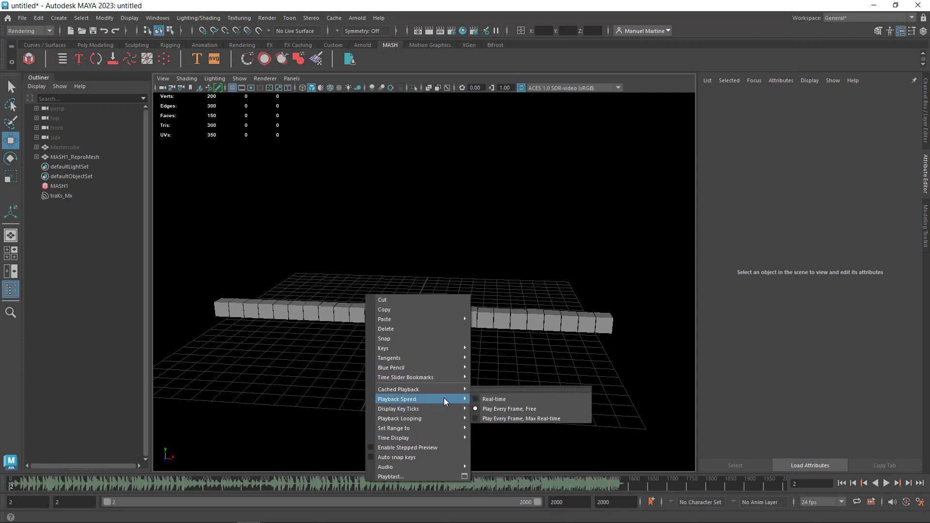
pyautogui.click(478, 398)
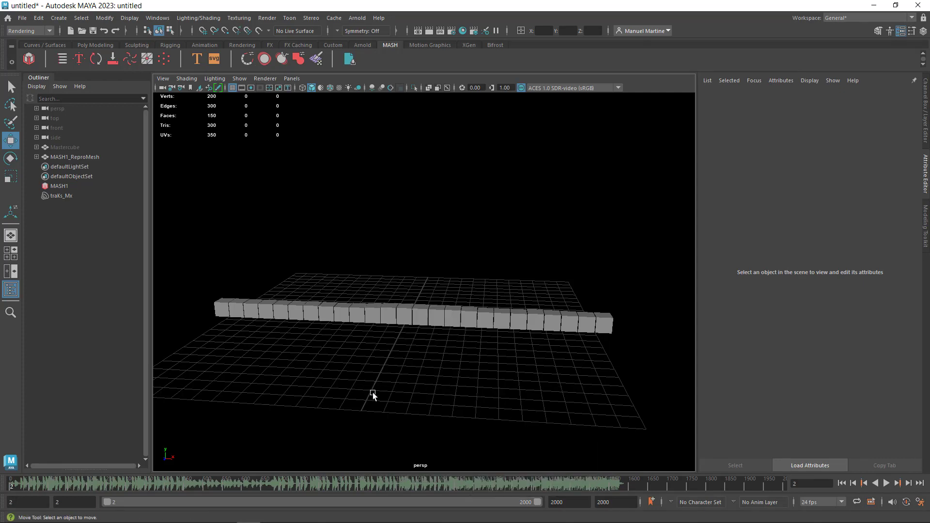
pyautogui.click(886, 483)
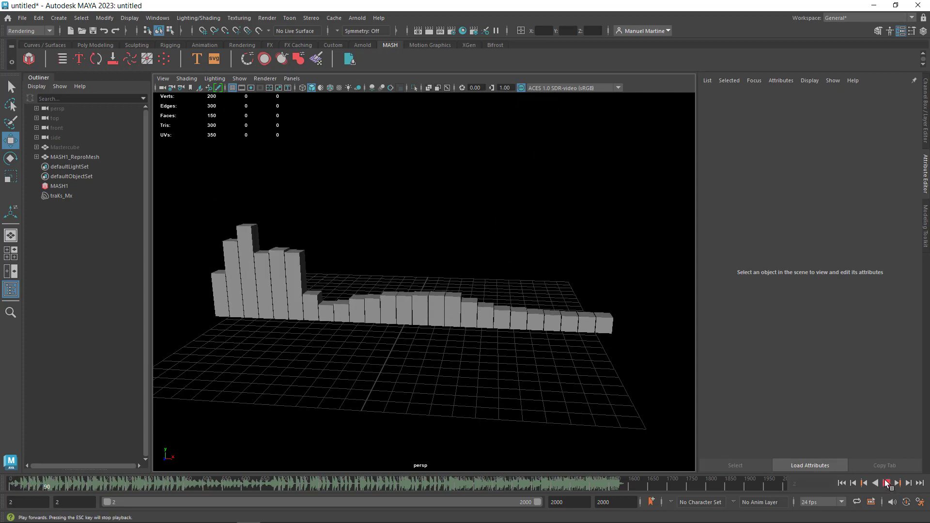
# - Stop playback, find where the audio ends, and set the playback end frame to 1588
pyautogui.press('Escape')
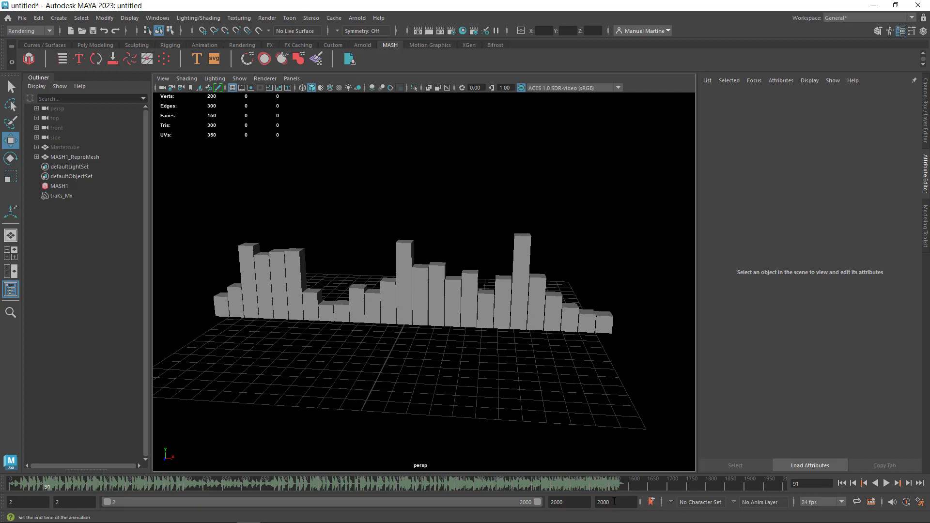
pyautogui.click(623, 484)
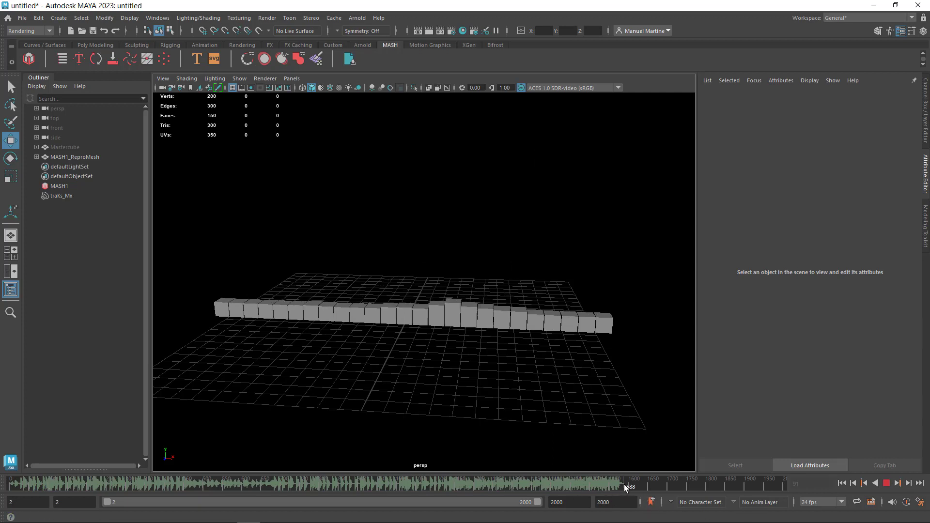
pyautogui.moveTo(623, 484); pyautogui.dragTo(624, 483)
pyautogui.click(612, 502)
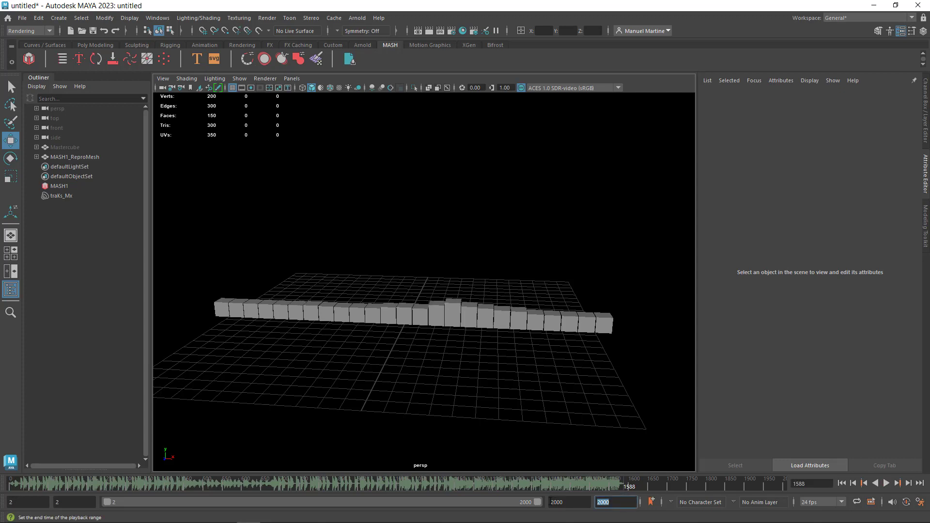
pyautogui.write('158')
pyautogui.press('Return')
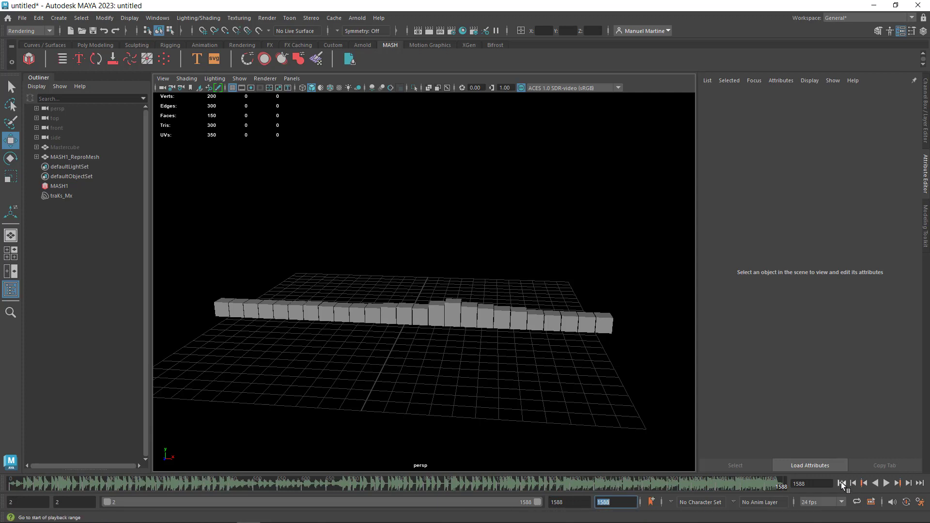
# - Preview the shortened animation from the start, then rewind to the first frame
pyautogui.click(841, 483)
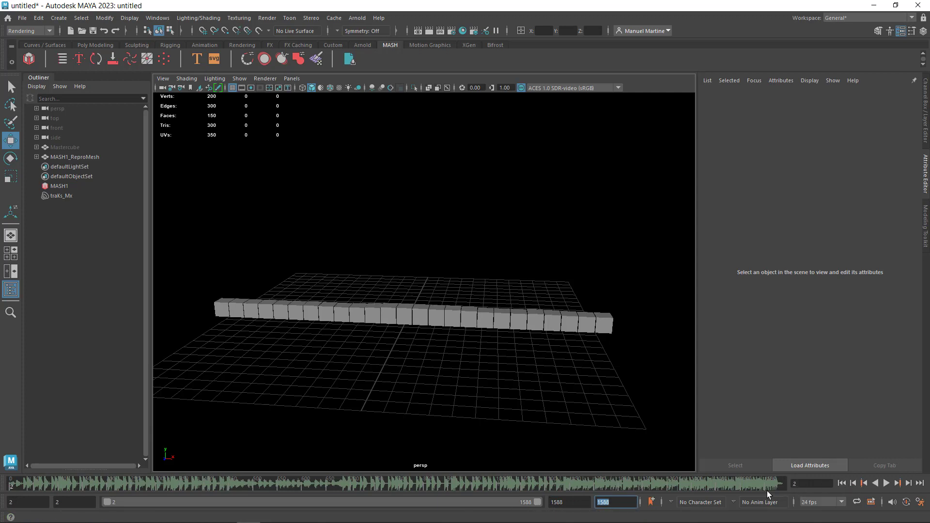
pyautogui.click(887, 484)
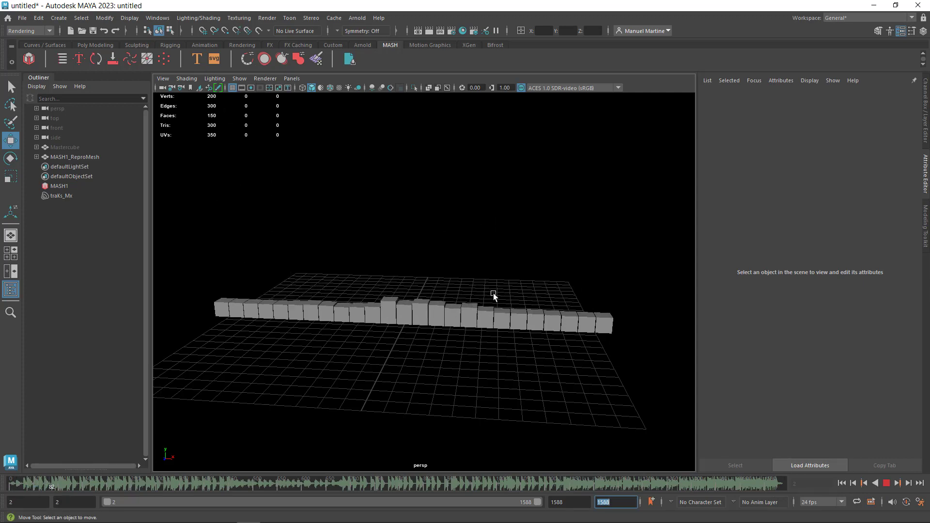
pyautogui.click(887, 483)
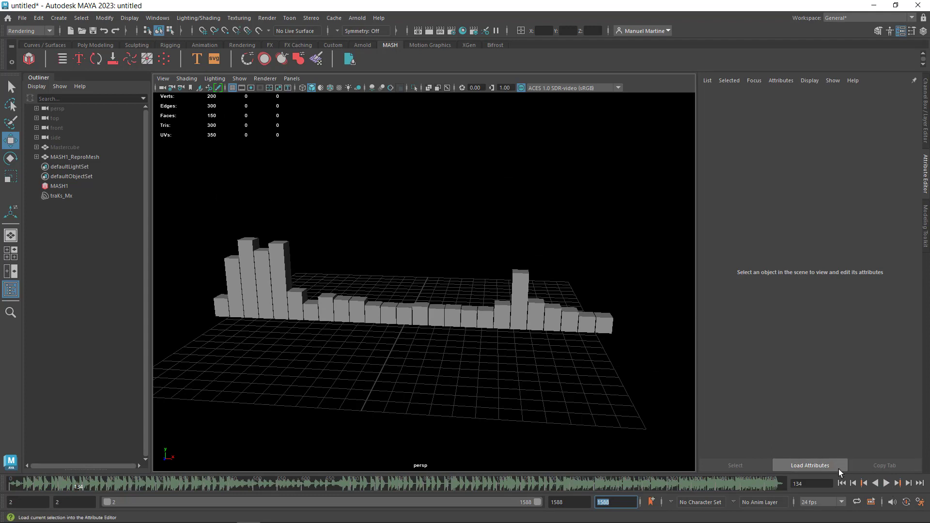
pyautogui.click(842, 481)
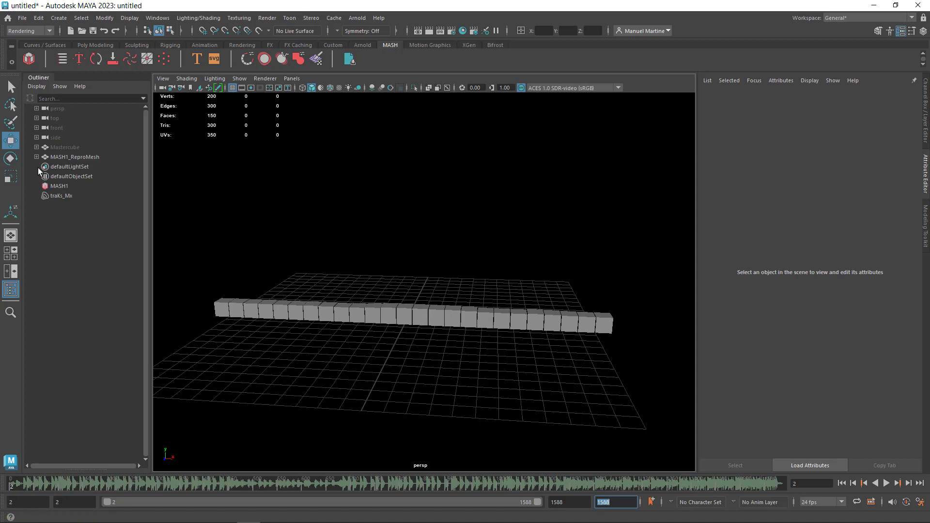
# - Build MASH2 from the Mastercube and set its Distribute Number of Points to 26
pyautogui.click(68, 147)
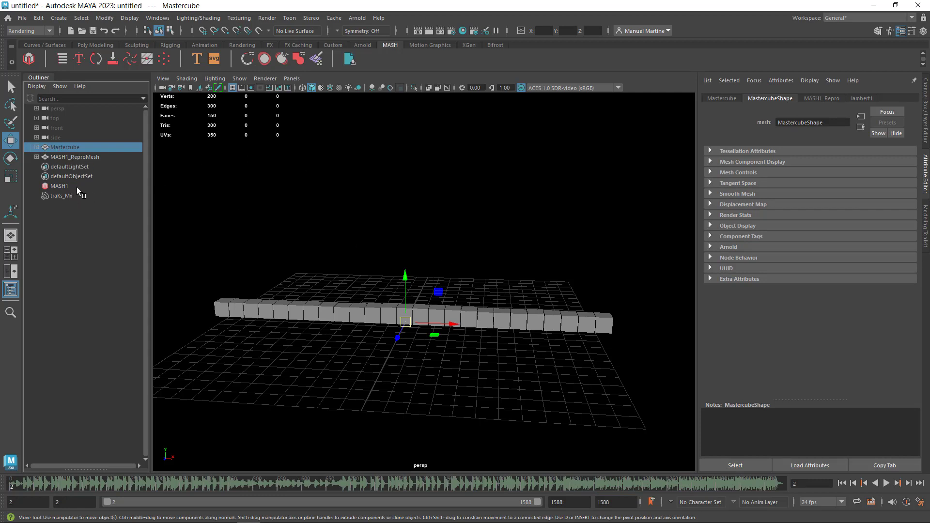
pyautogui.click(28, 60)
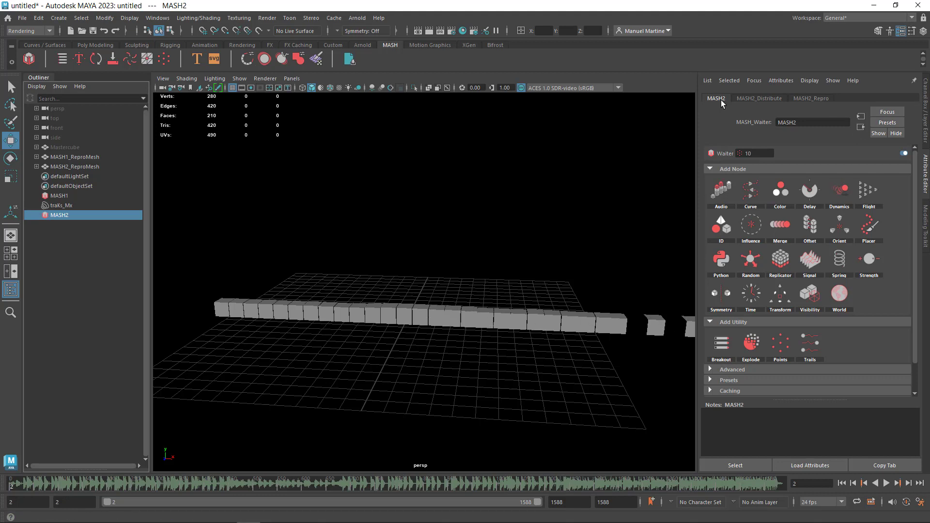
pyautogui.click(756, 100)
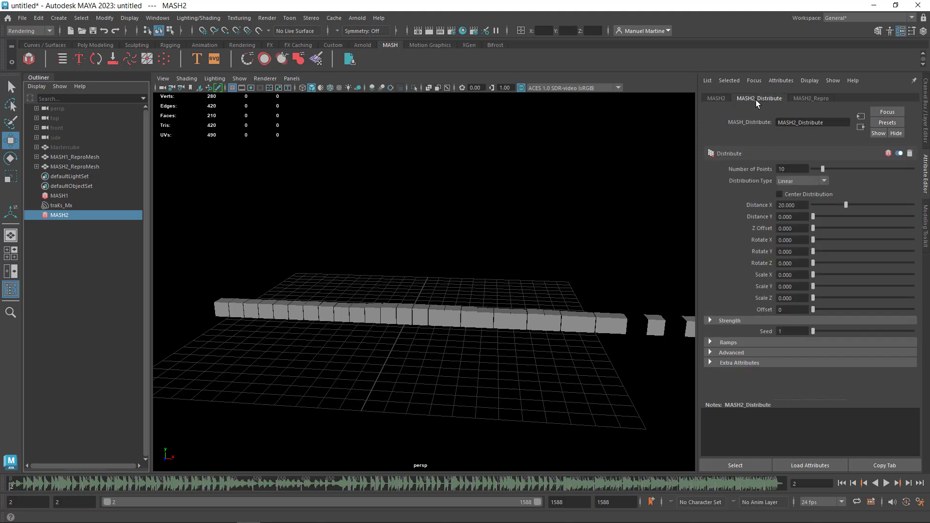
pyautogui.click(795, 169)
pyautogui.write('26')
pyautogui.press('Return')
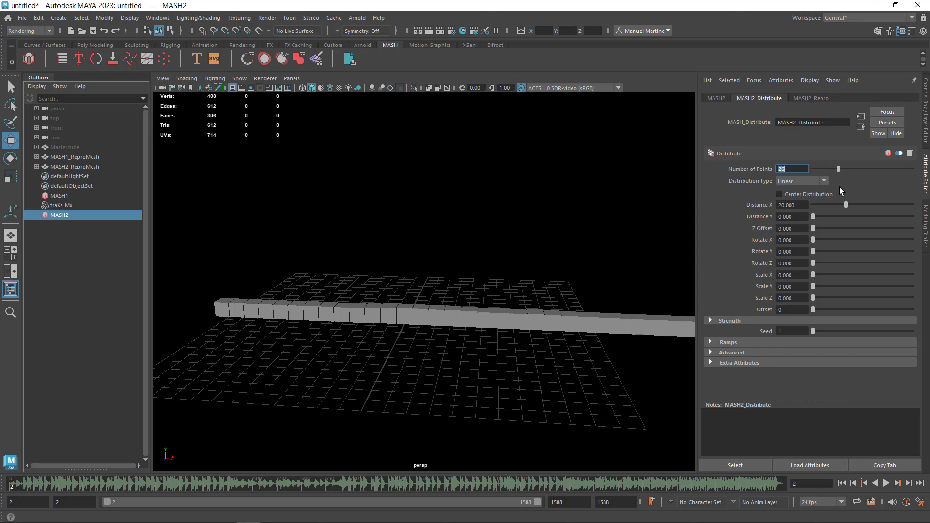
pyautogui.click(800, 206)
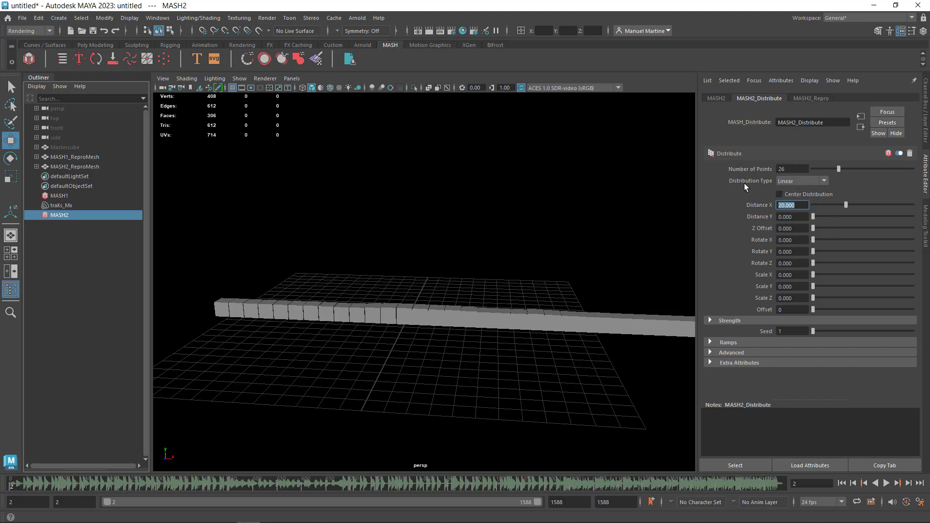
# - Switch the MASH2 distribution to Grid with Grid X 26, Grid Y 26 and Grid Z 1
pyautogui.click(821, 183)
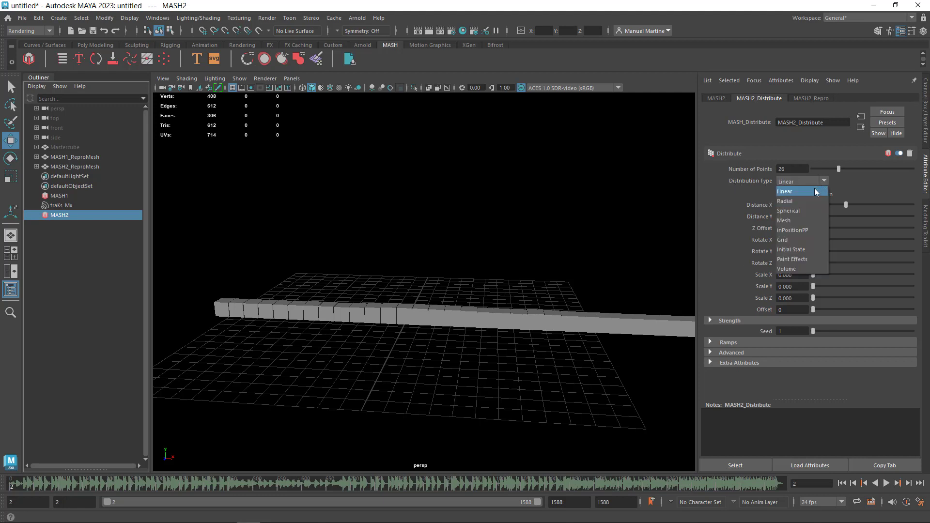
pyautogui.click(791, 239)
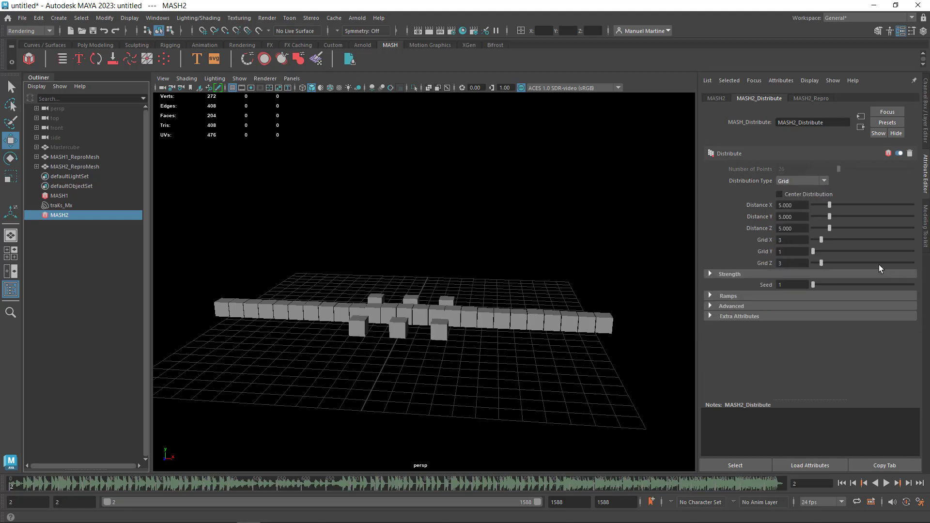
pyautogui.click(785, 263)
pyautogui.write('1')
pyautogui.press('Return')
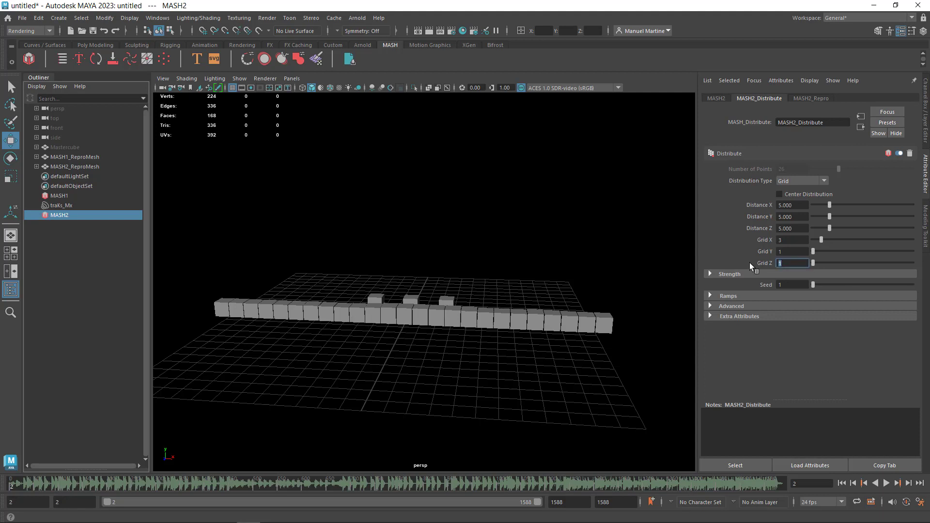
pyautogui.click(789, 251)
pyautogui.write('26')
pyautogui.press('Return')
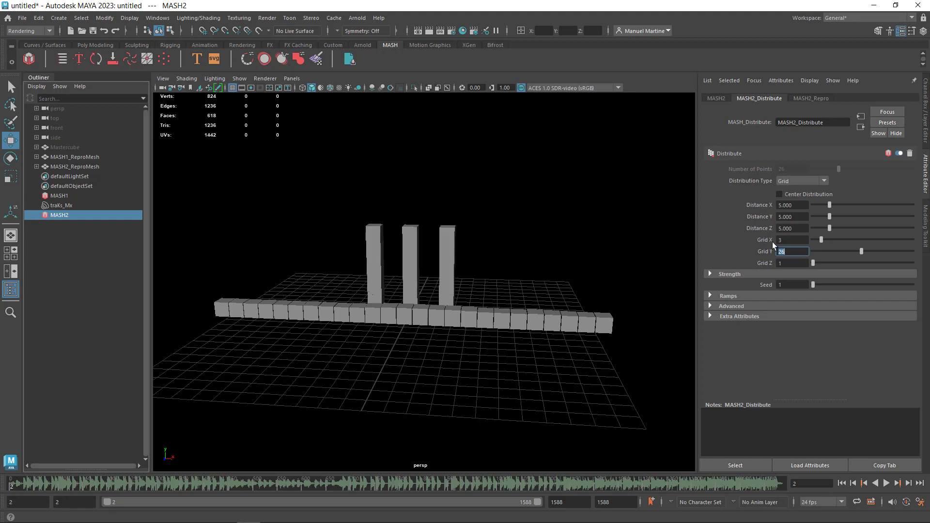
pyautogui.click(790, 242)
pyautogui.write('26')
pyautogui.press('Return')
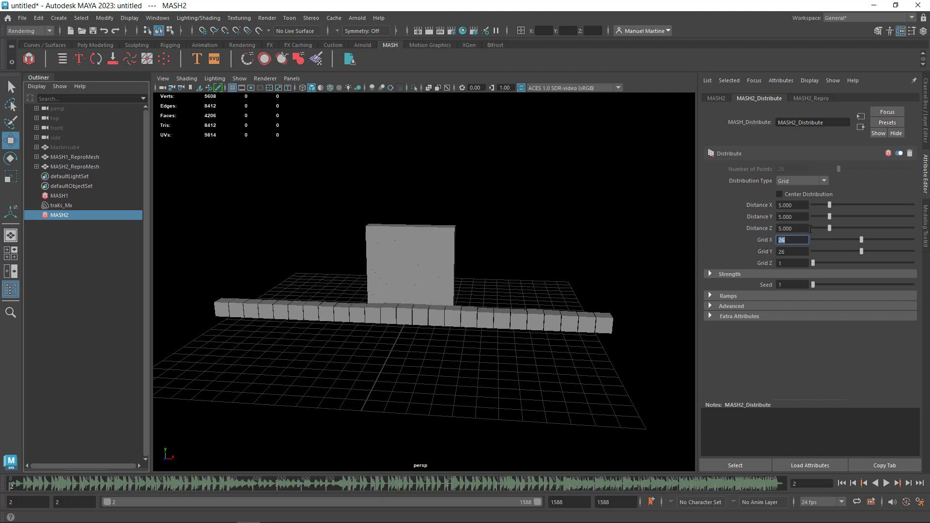
# - Set the grid's Distance X and Distance Y both to 25
pyautogui.click(780, 206)
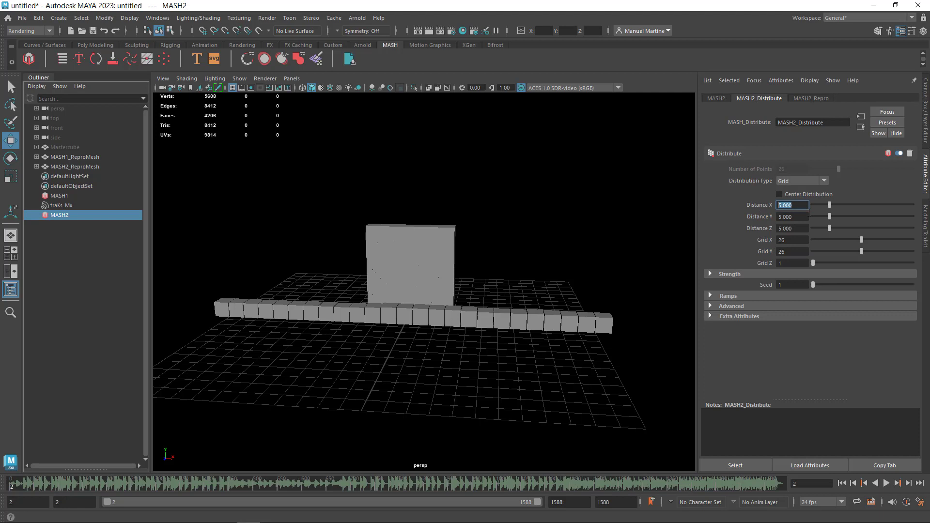
pyautogui.write('25')
pyautogui.press('Return')
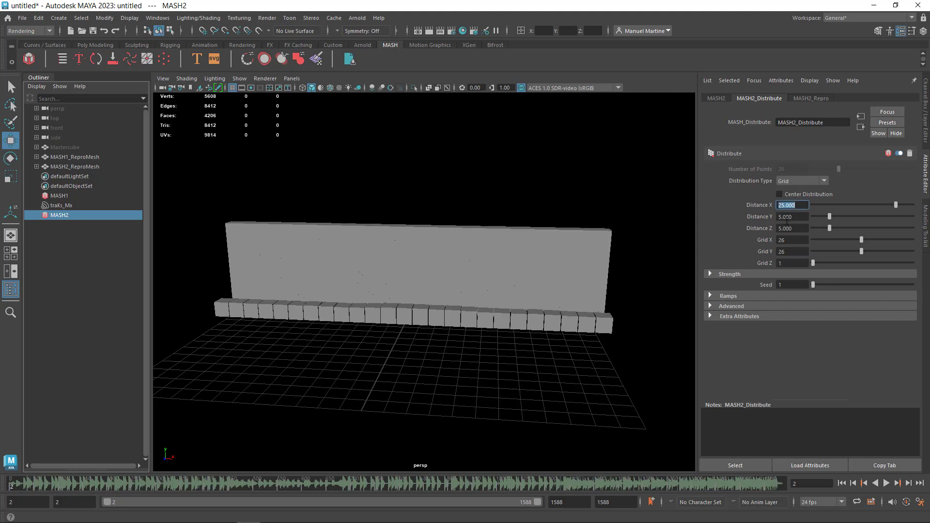
pyautogui.click(796, 217)
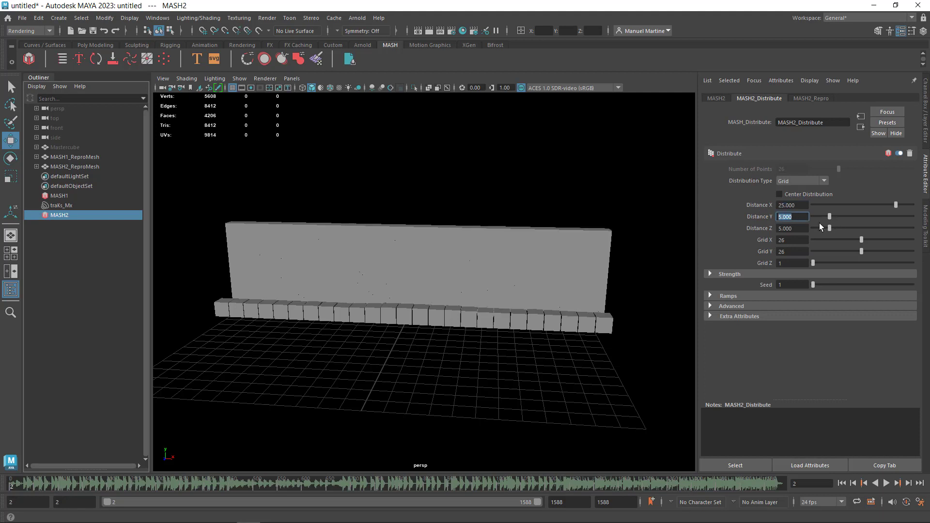
pyautogui.write('25')
pyautogui.press('Return')
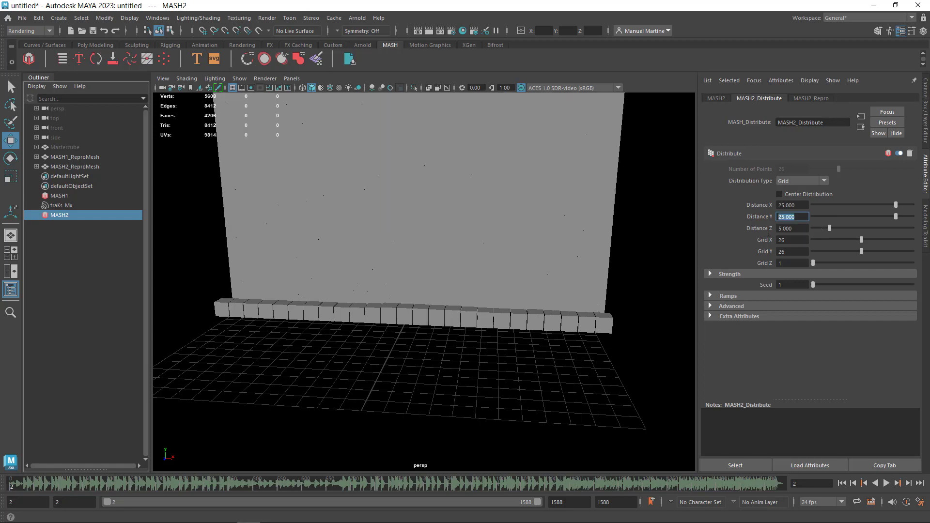
# - Drag MASH2's Distance Z to 0.000, orbiting to check the flattened cube wall
pyautogui.moveTo(552, 322)
pyautogui.keyDown('alt'); pyautogui.mouseDown()
pyautogui.moveTo(486, 305)
pyautogui.moveTo(507, 310)
pyautogui.moveTo(475, 368)
pyautogui.moveTo(441, 340)
pyautogui.moveTo(450, 336)
pyautogui.moveTo(441, 353)
pyautogui.moveTo(451, 346)
pyautogui.moveTo(386, 353)
pyautogui.moveTo(378, 394)
pyautogui.mouseUp(); pyautogui.keyUp('alt')
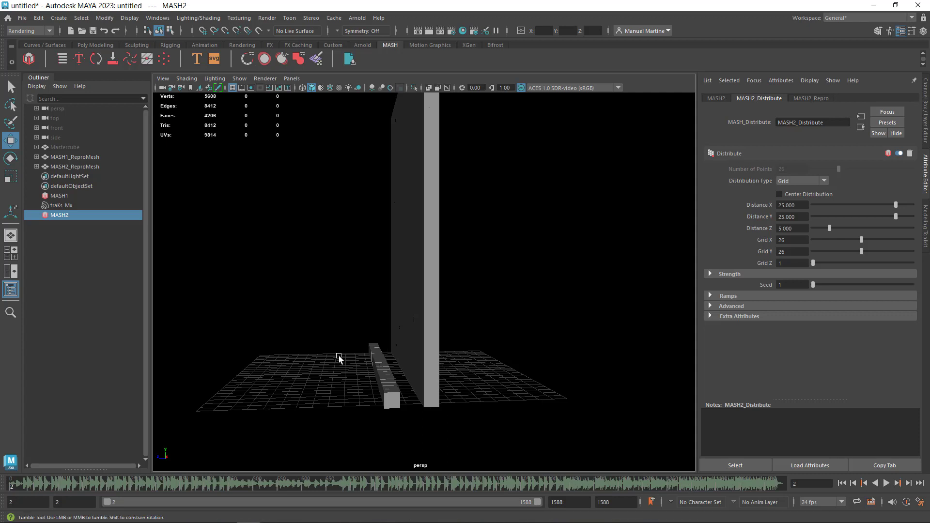
pyautogui.keyDown('alt'); pyautogui.moveTo(338, 356); pyautogui.dragTo(344, 364); pyautogui.keyUp('alt')
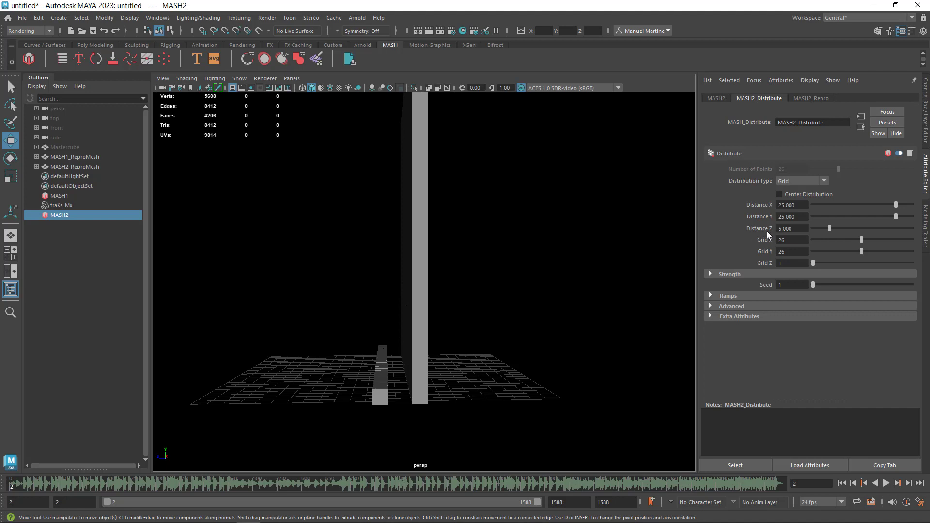
pyautogui.moveTo(827, 228); pyautogui.dragTo(801, 228)
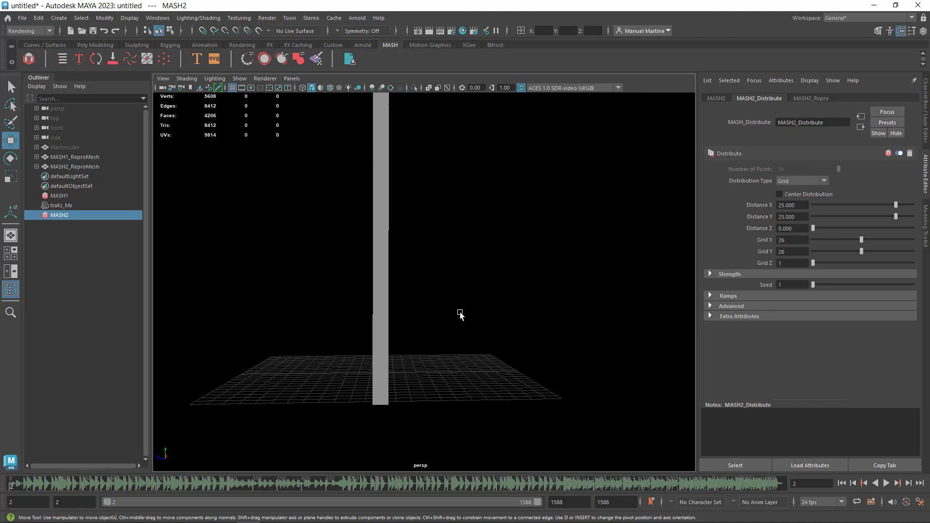
pyautogui.moveTo(460, 311)
pyautogui.keyDown('alt'); pyautogui.mouseDown()
pyautogui.moveTo(602, 322)
pyautogui.moveTo(481, 307)
pyautogui.moveTo(484, 338)
pyautogui.moveTo(493, 323)
pyautogui.mouseUp(); pyautogui.keyUp('alt')
pyautogui.click(493, 322)
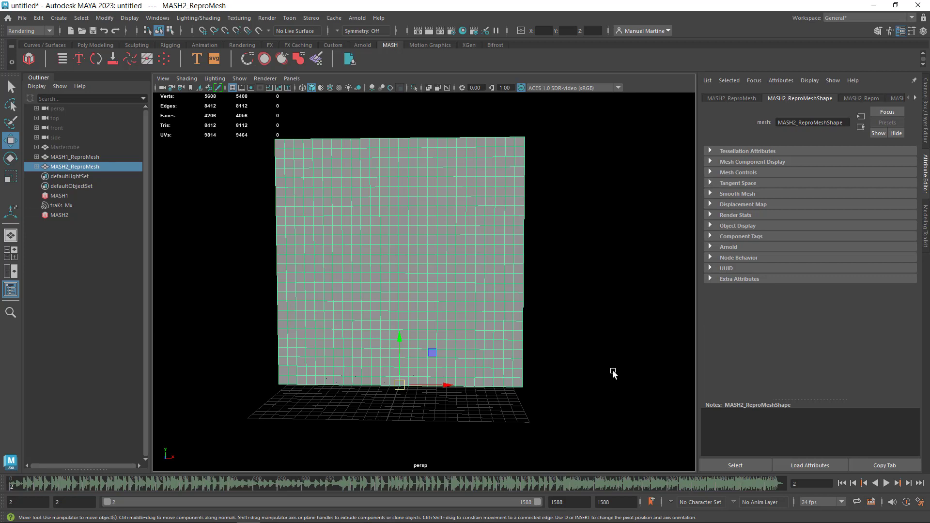
pyautogui.keyDown('alt'); pyautogui.moveTo(612, 374); pyautogui.dragTo(608, 391); pyautogui.keyUp('alt')
pyautogui.click(886, 484)
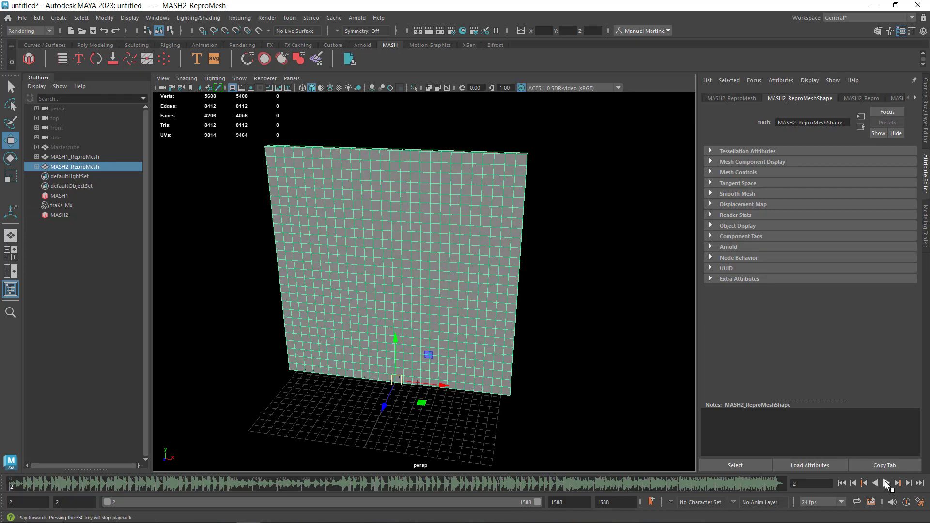
pyautogui.moveTo(449, 382)
pyautogui.keyDown('alt'); pyautogui.mouseDown()
pyautogui.moveTo(452, 360)
pyautogui.moveTo(416, 333)
pyautogui.mouseUp(); pyautogui.keyUp('alt')
pyautogui.click(887, 484)
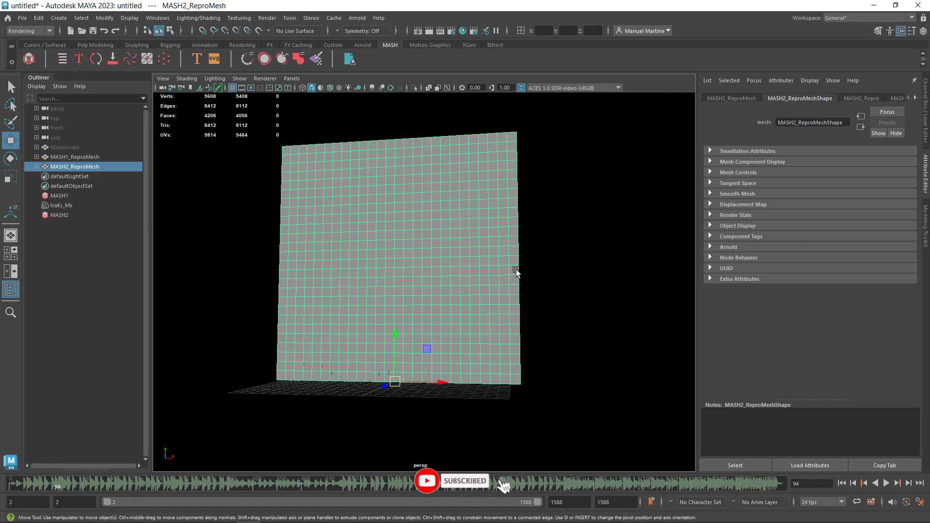
pyautogui.click(62, 215)
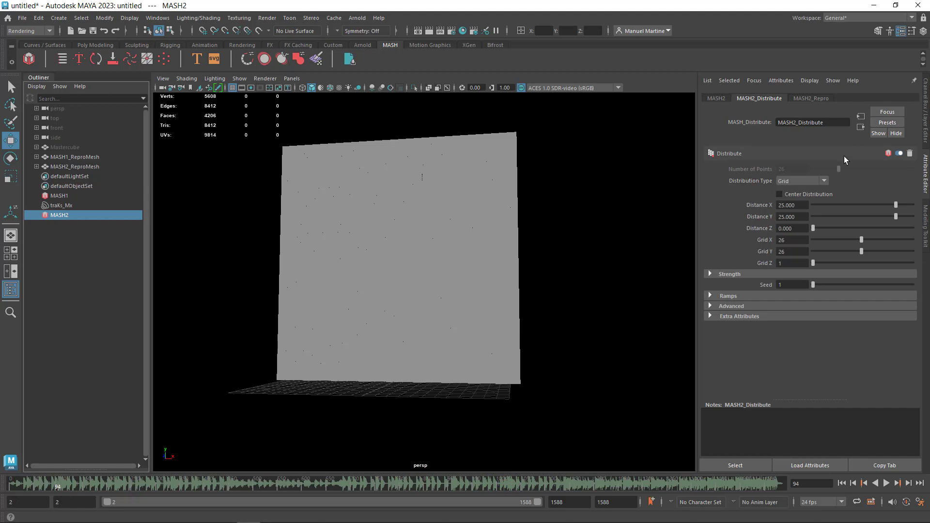
# - Add a MASH2_Color node and bring up the texture chooser for its Color attribute
pyautogui.click(717, 98)
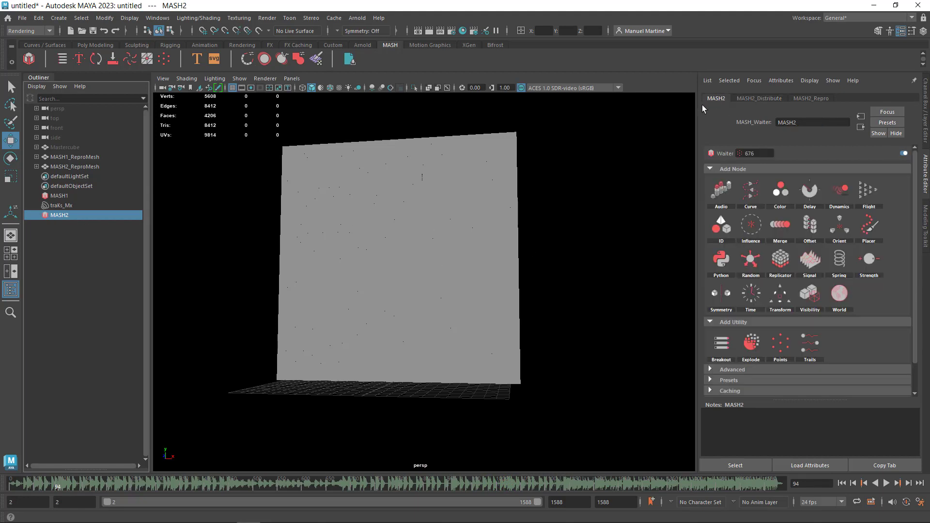
pyautogui.rightClick(791, 193)
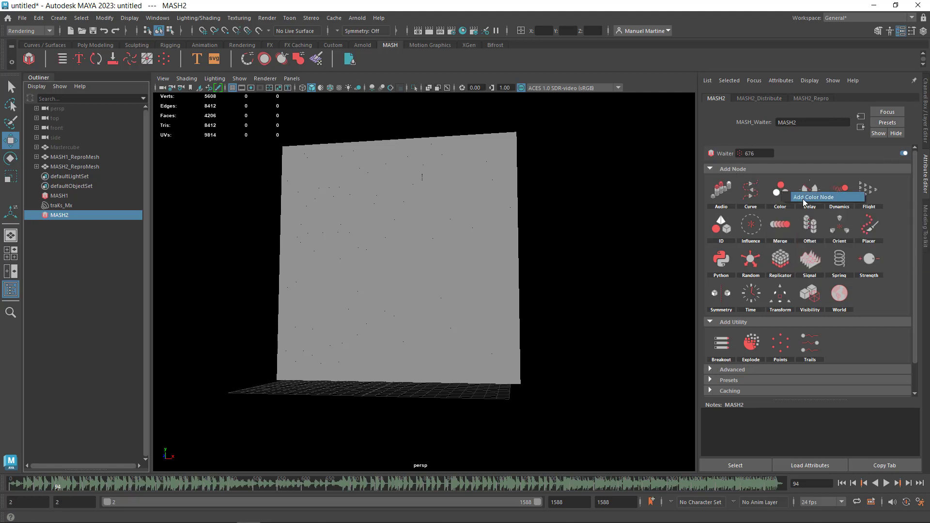
pyautogui.click(804, 197)
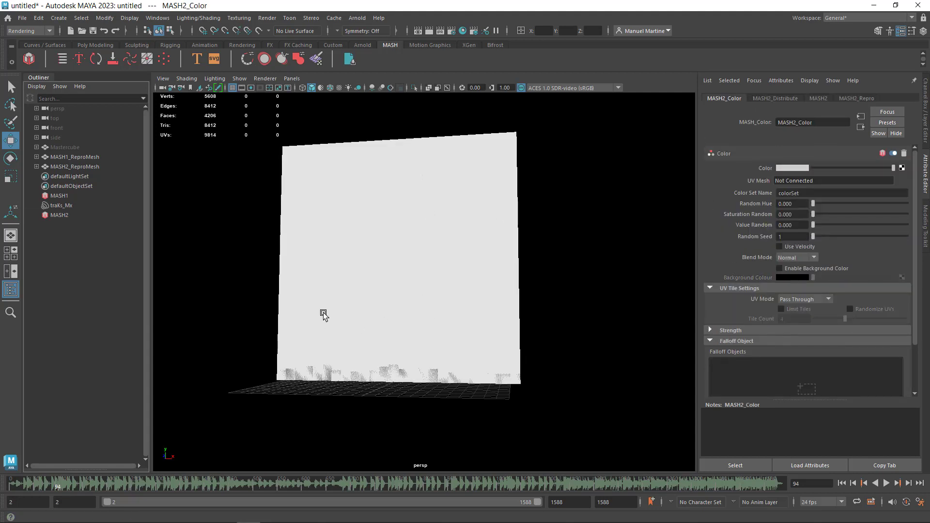
pyautogui.moveTo(355, 307)
pyautogui.keyDown('alt'); pyautogui.mouseDown()
pyautogui.moveTo(359, 322)
pyautogui.moveTo(370, 316)
pyautogui.moveTo(375, 355)
pyautogui.moveTo(377, 326)
pyautogui.moveTo(417, 323)
pyautogui.moveTo(370, 329)
pyautogui.moveTo(381, 319)
pyautogui.mouseUp(); pyautogui.keyUp('alt')
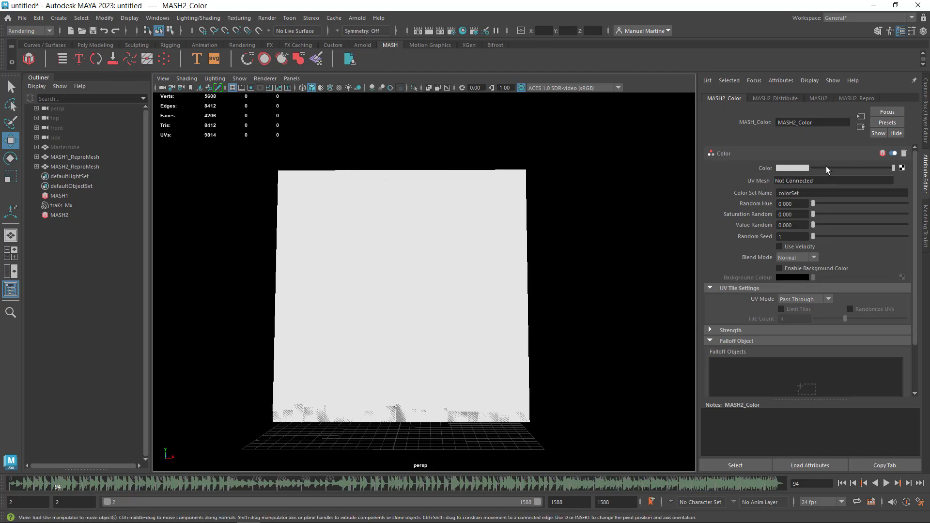
pyautogui.click(901, 168)
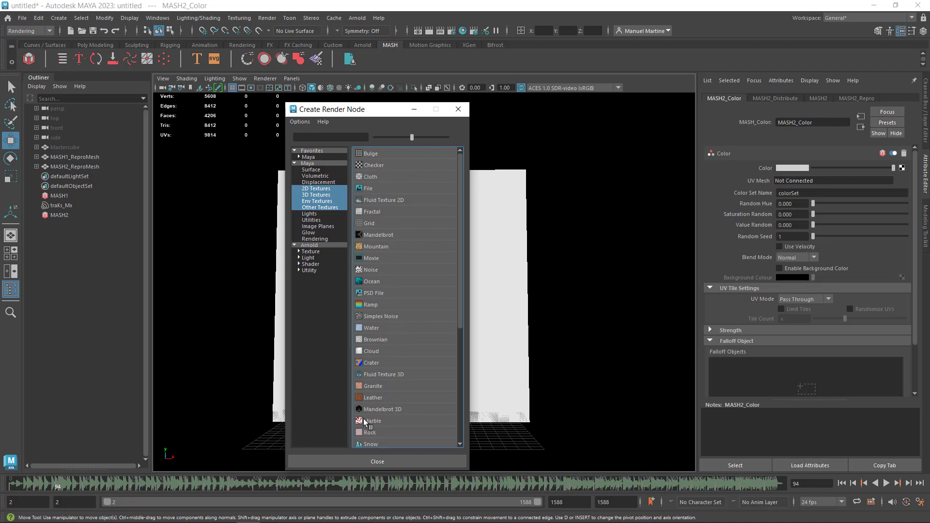
# - Create a ramp texture with a red right end and a green left end
pyautogui.click(366, 306)
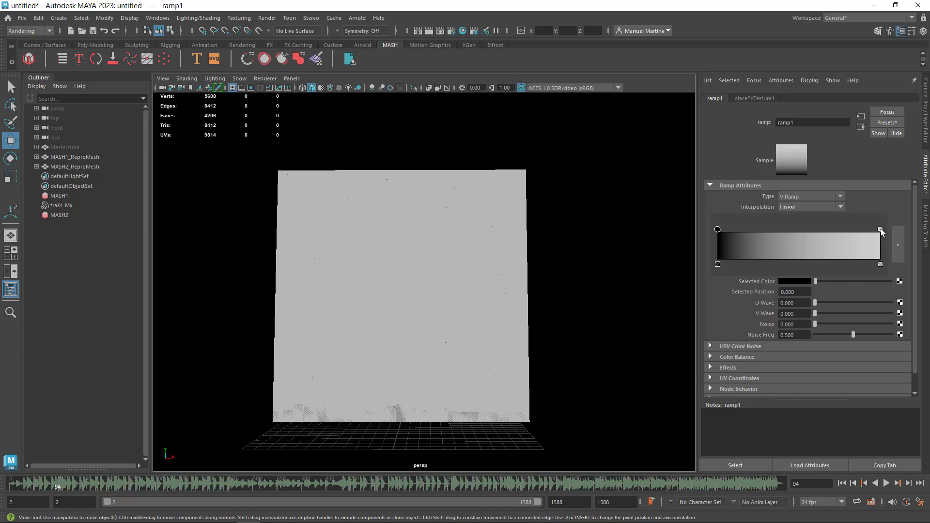
pyautogui.click(881, 229)
pyautogui.click(794, 281)
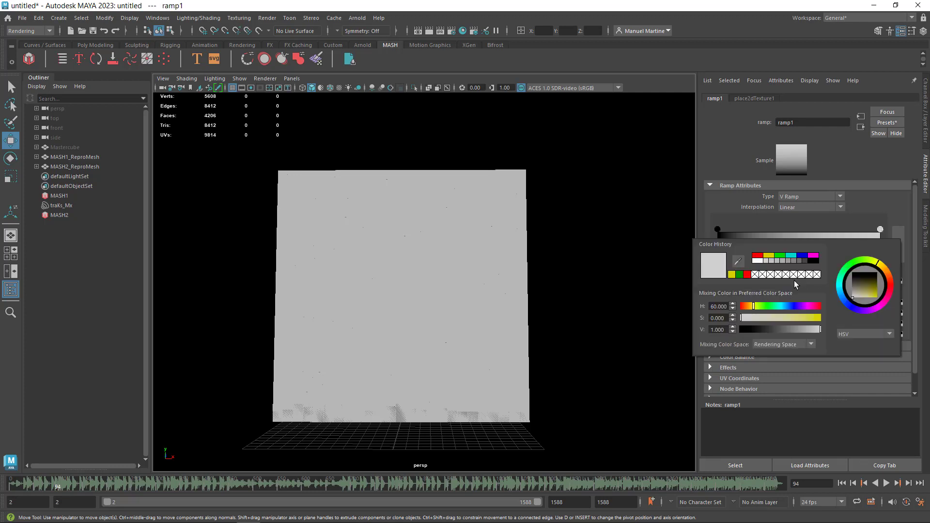
pyautogui.click(758, 256)
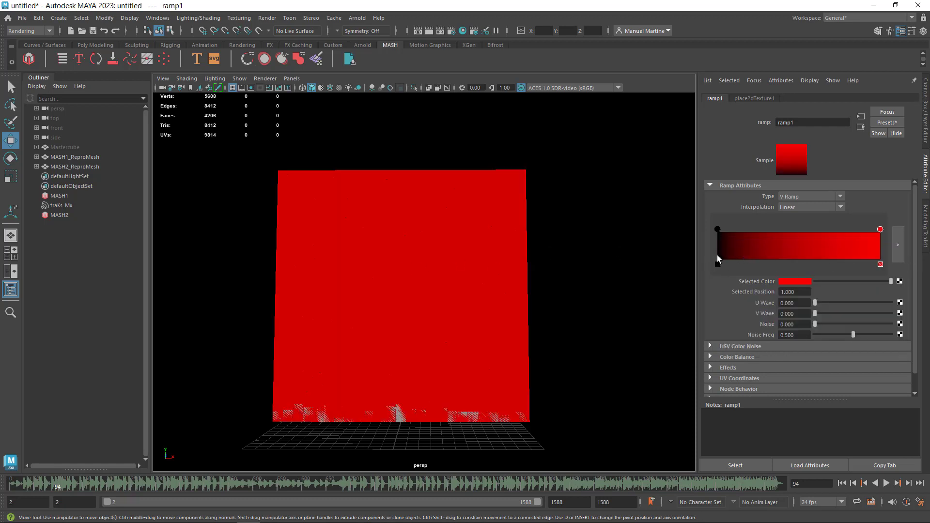
pyautogui.click(718, 229)
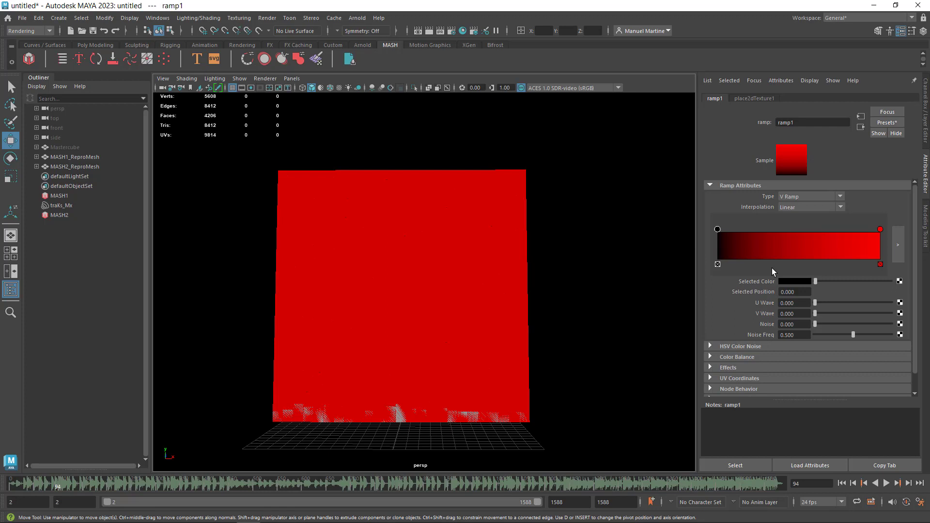
pyautogui.click(793, 281)
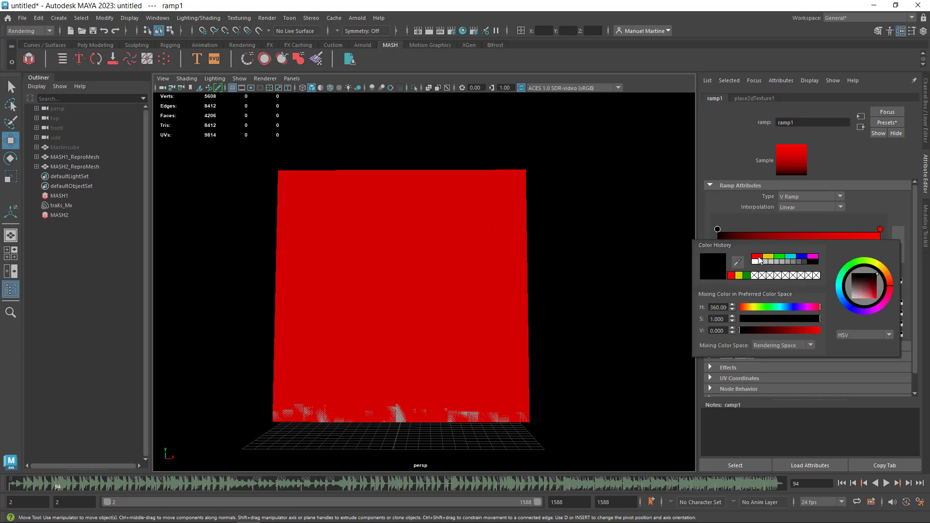
pyautogui.click(783, 257)
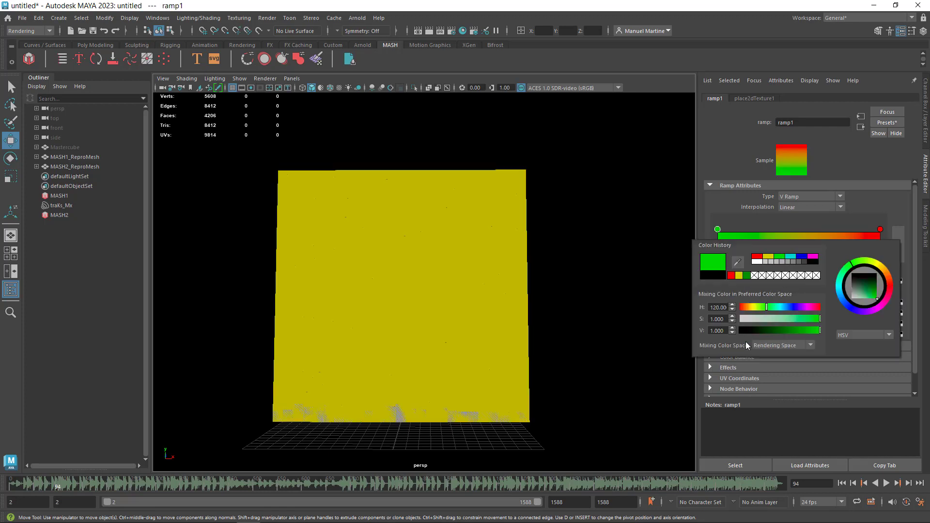
# - Add a pure yellow ramp point near the middle, nudged slightly toward red
pyautogui.click(795, 236)
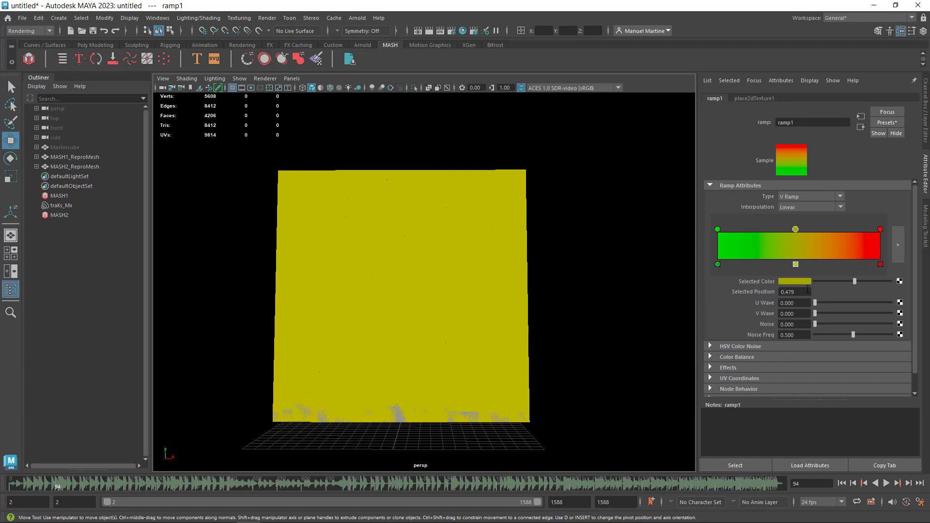
pyautogui.click(791, 283)
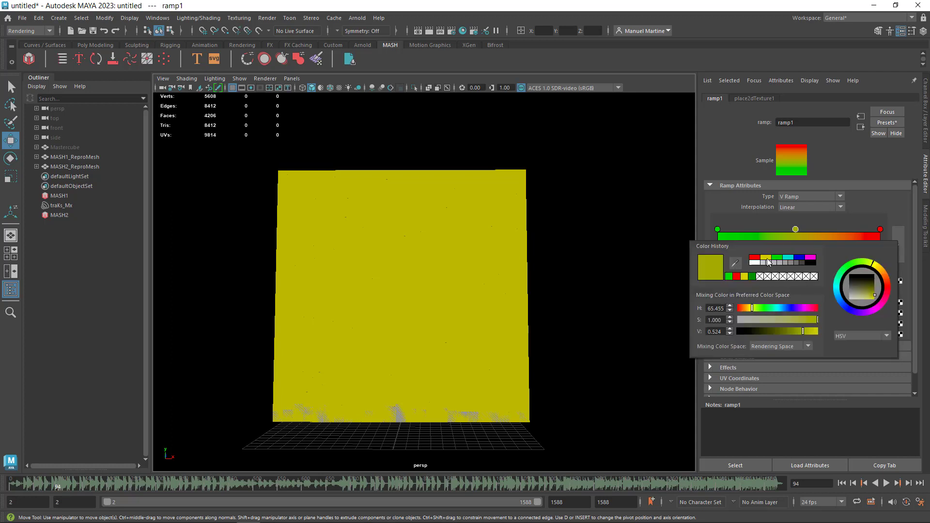
pyautogui.click(765, 258)
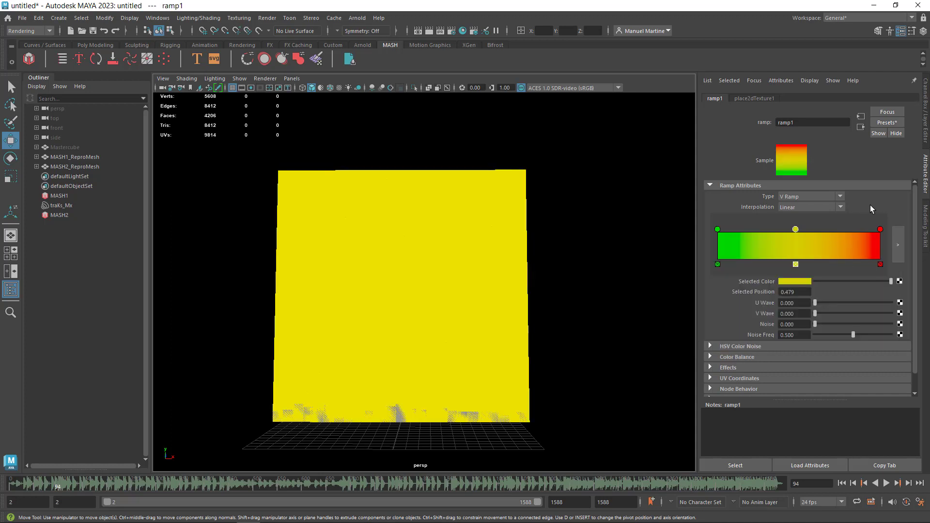
pyautogui.moveTo(797, 231); pyautogui.dragTo(805, 231)
# - Make ramp1 a U Ramp with green, yellow and red handles at 0.313, 0.637 and 0.940
pyautogui.click(839, 196)
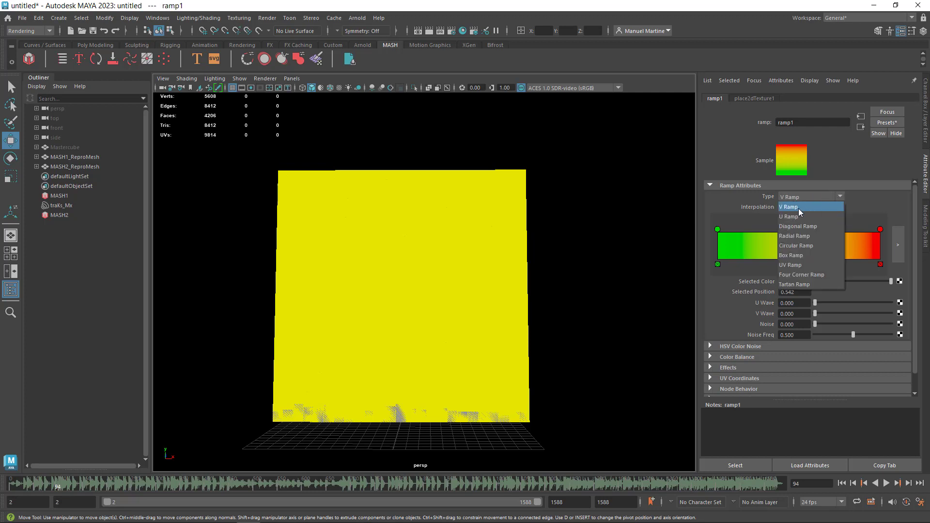
pyautogui.click(789, 216)
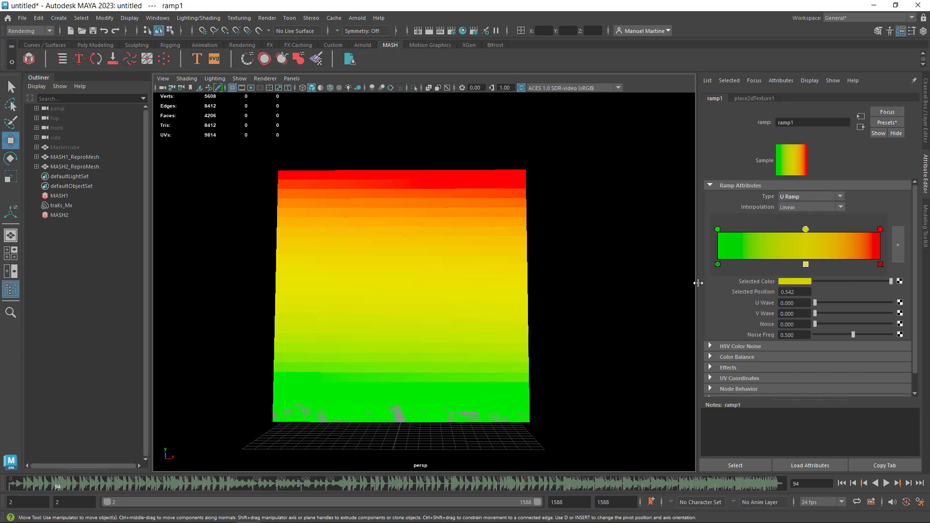
pyautogui.moveTo(808, 231); pyautogui.dragTo(828, 235)
pyautogui.moveTo(720, 228); pyautogui.dragTo(769, 225)
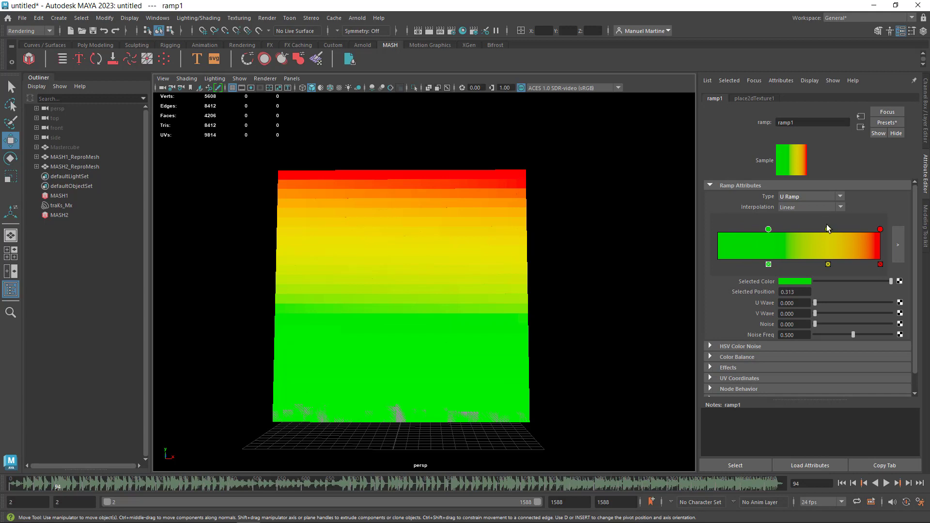
pyautogui.moveTo(828, 227); pyautogui.dragTo(821, 229)
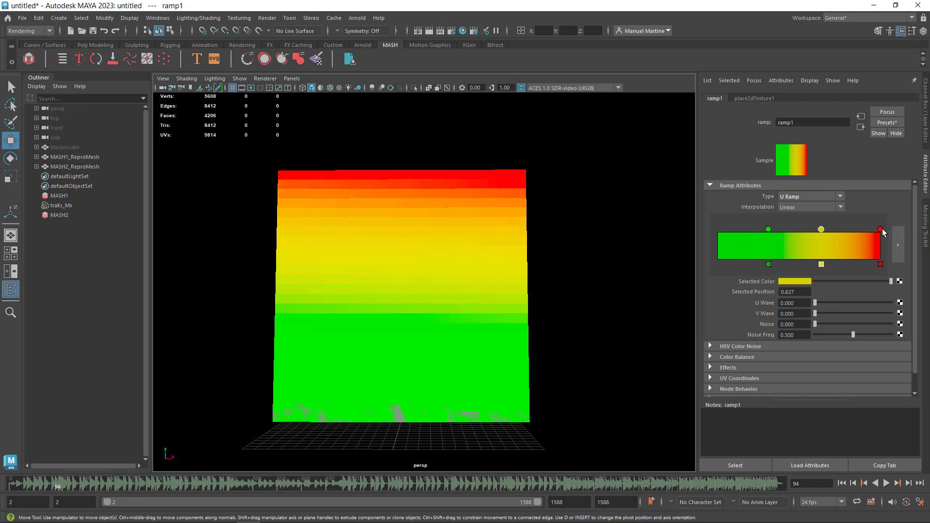
pyautogui.moveTo(881, 231); pyautogui.dragTo(870, 232)
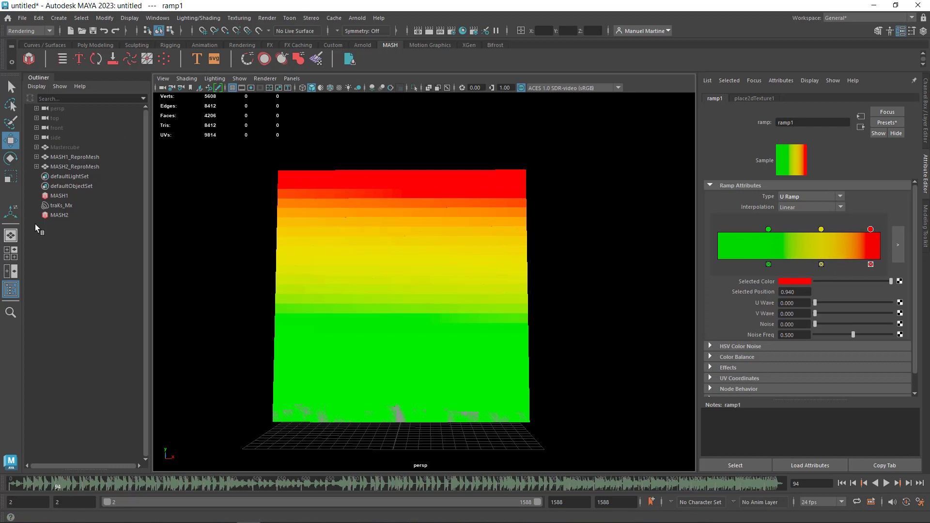
pyautogui.click(59, 215)
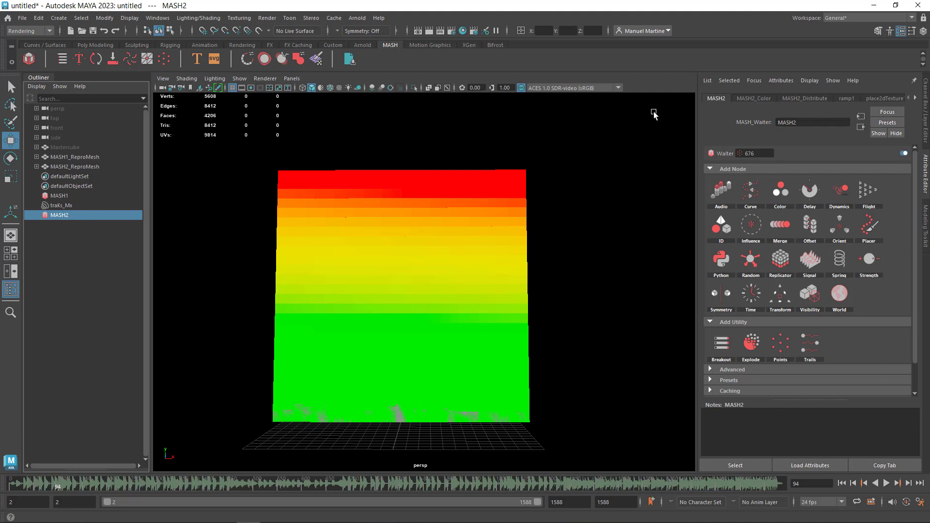
# - Give MASH2_Color a slight Random Hue and enable a dark grey background colour
pyautogui.click(763, 100)
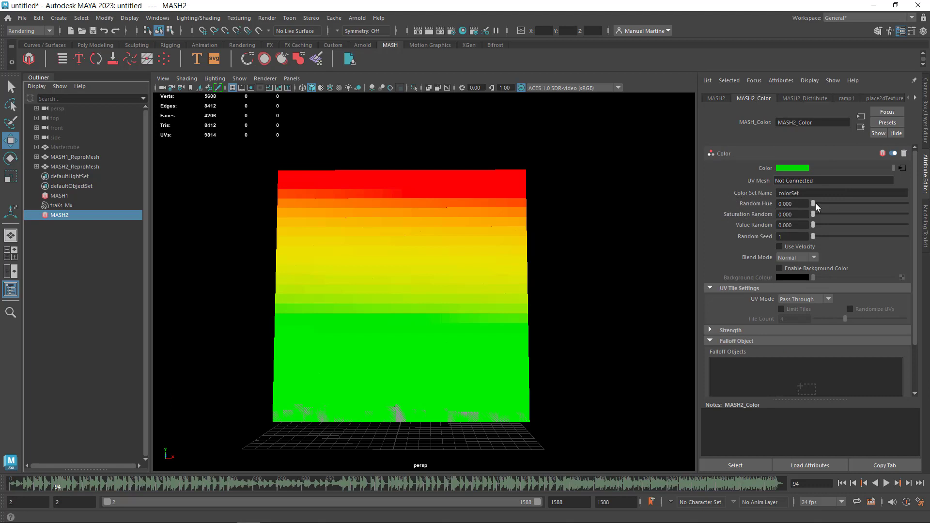
pyautogui.moveTo(816, 204); pyautogui.dragTo(815, 208)
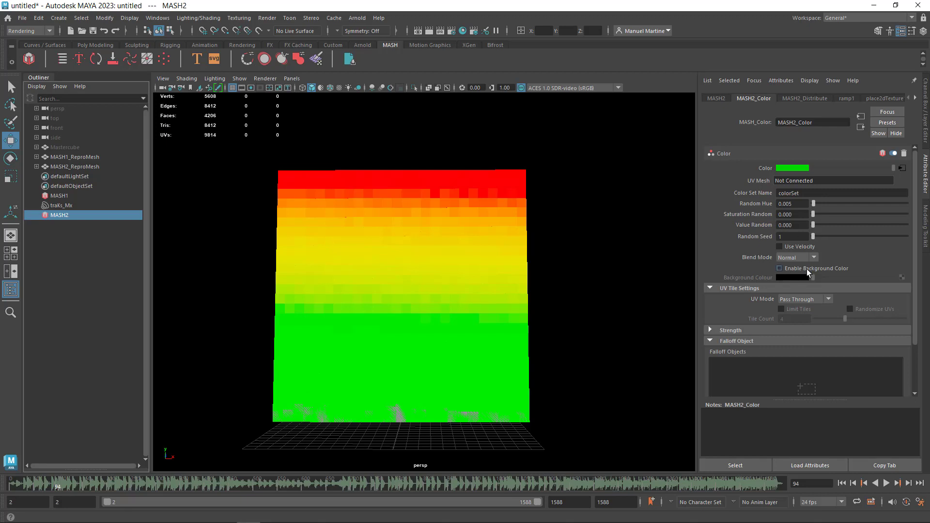
pyautogui.click(779, 268)
pyautogui.moveTo(813, 277); pyautogui.dragTo(818, 278)
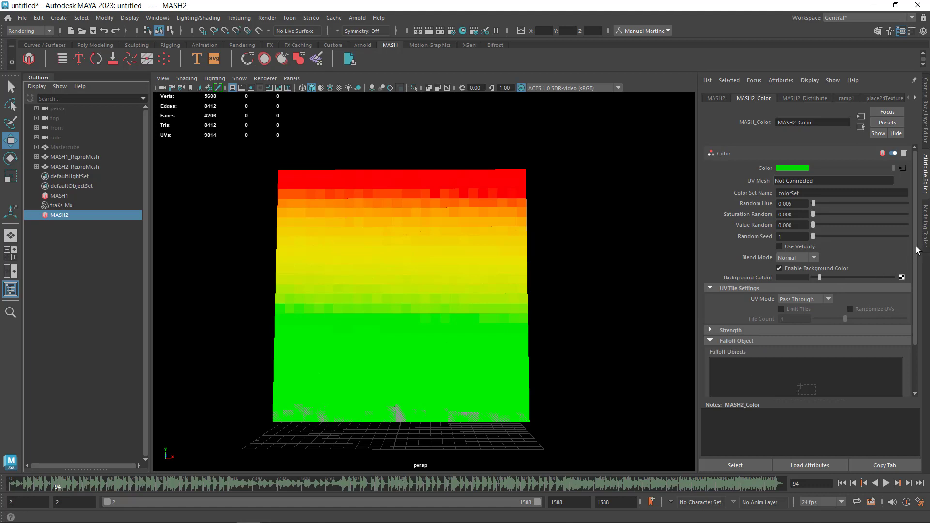
pyautogui.scroll(-2, 911, 248)
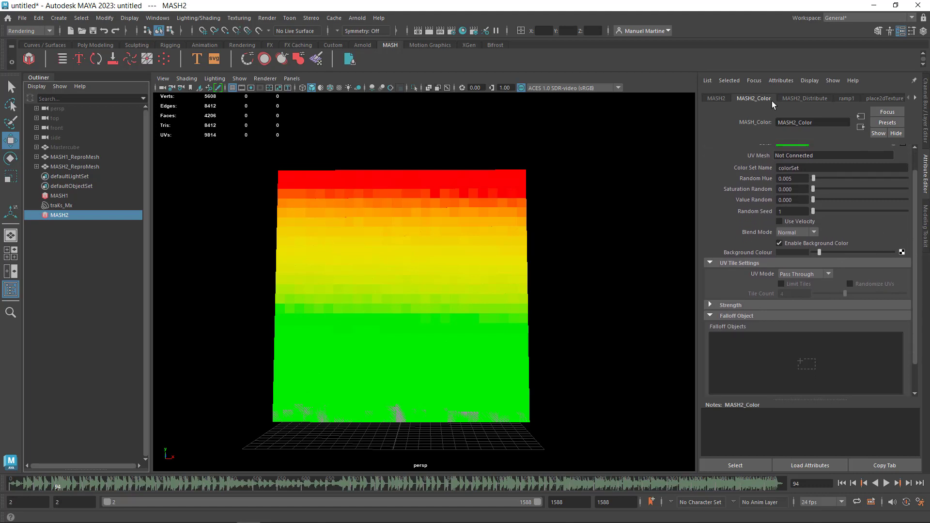
pyautogui.scroll(-1, 913, 287)
pyautogui.scroll(-2, 917, 300)
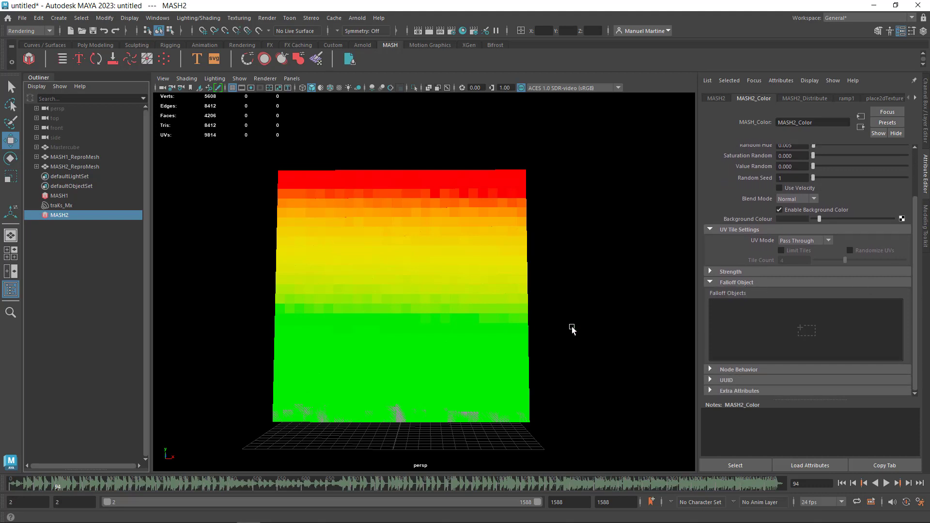
# - Create Falloff_MASH2_Color from the Falloff Objects field, undoing a trial move of its sphere
pyautogui.rightClick(792, 325)
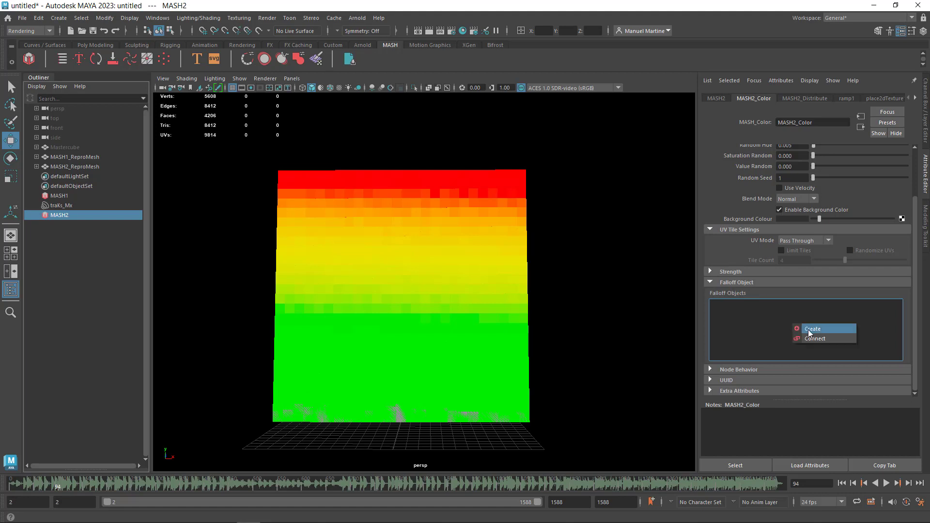
pyautogui.click(809, 330)
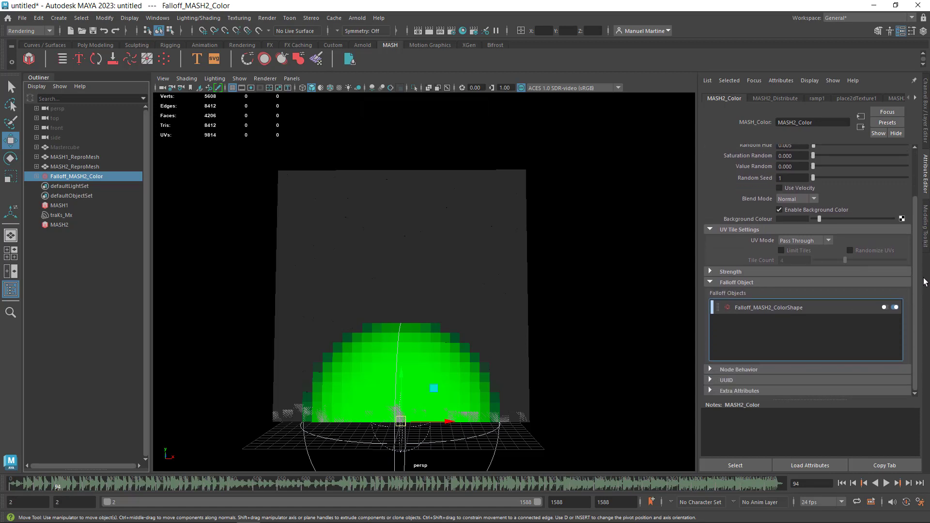
pyautogui.moveTo(402, 377)
pyautogui.mouseDown()
pyautogui.moveTo(415, 193)
pyautogui.moveTo(424, 370)
pyautogui.moveTo(425, 359)
pyautogui.mouseUp()
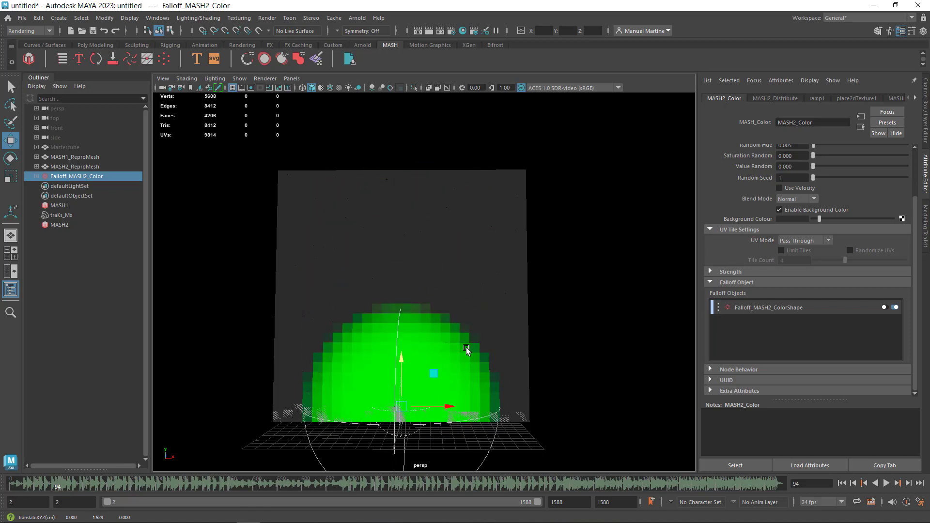
pyautogui.hotkey('ctrl', 'z')
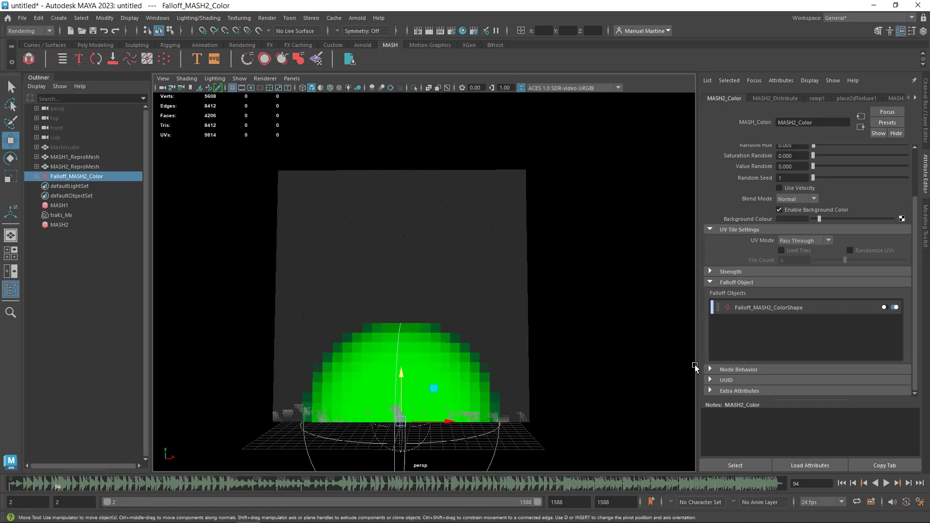
pyautogui.moveTo(650, 361)
pyautogui.keyDown('alt'); pyautogui.mouseDown()
pyautogui.moveTo(610, 368)
pyautogui.moveTo(611, 321)
pyautogui.moveTo(579, 322)
pyautogui.mouseUp(); pyautogui.keyUp('alt')
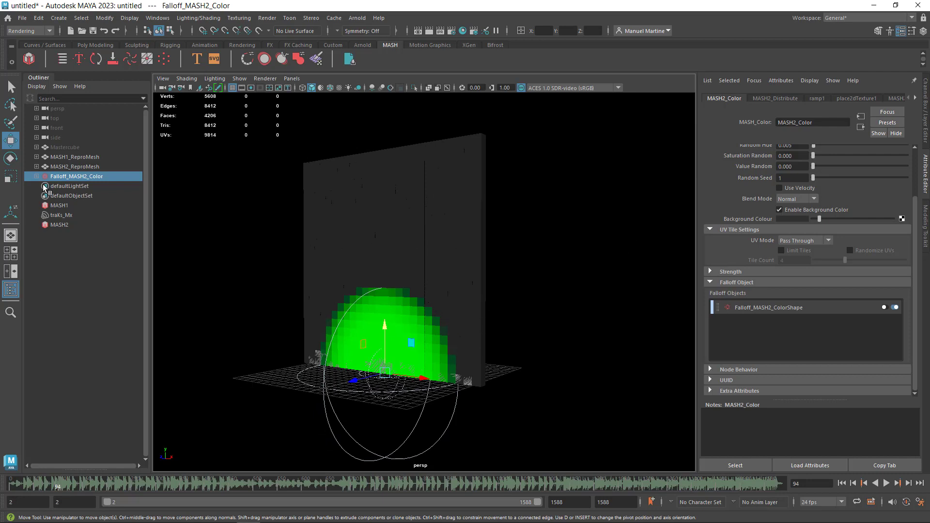
# - Switch Falloff_MASH2_Color's Shape to Mesh in the Attribute Editor
pyautogui.click(63, 177)
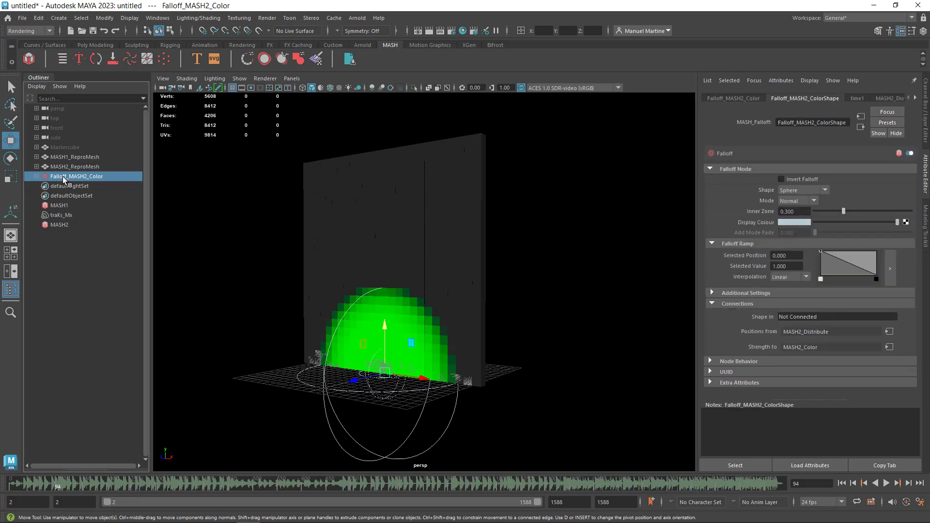
pyautogui.moveTo(75, 180); pyautogui.dragTo(87, 180)
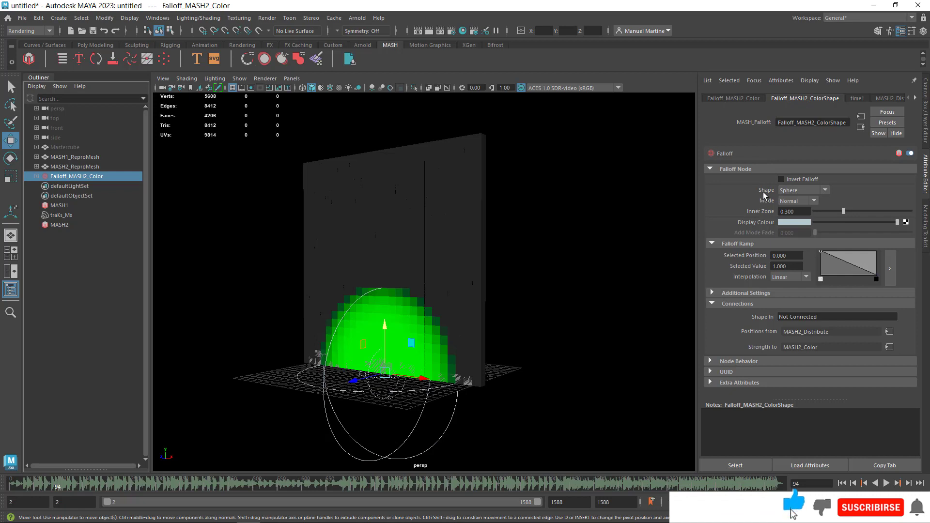
pyautogui.click(823, 190)
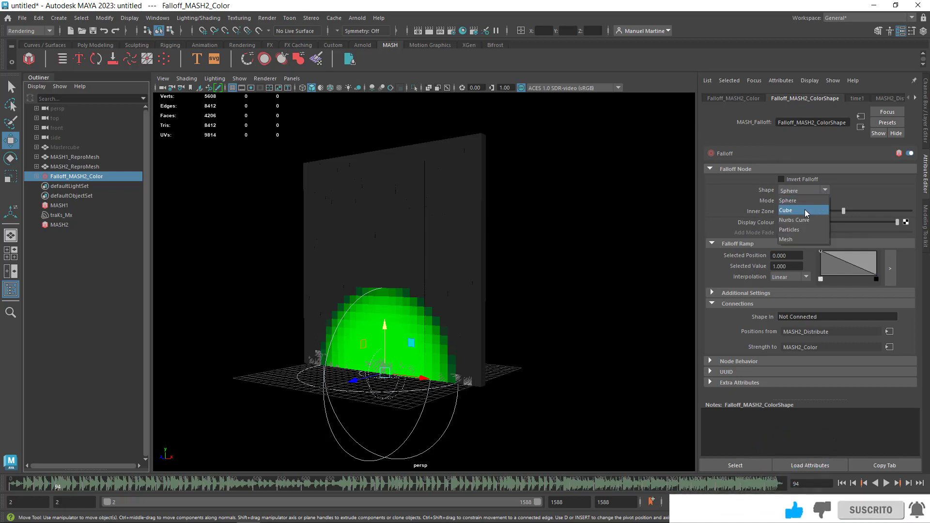
pyautogui.click(795, 239)
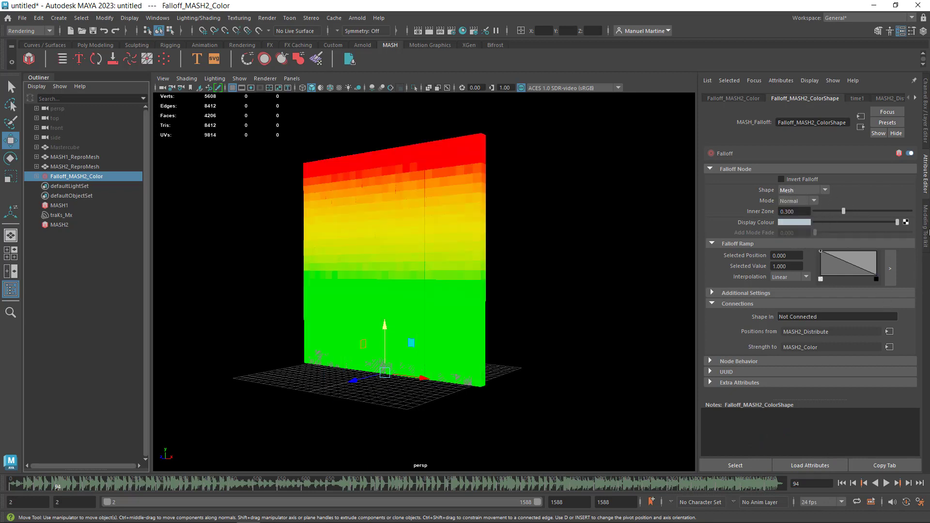
pyautogui.click(706, 304)
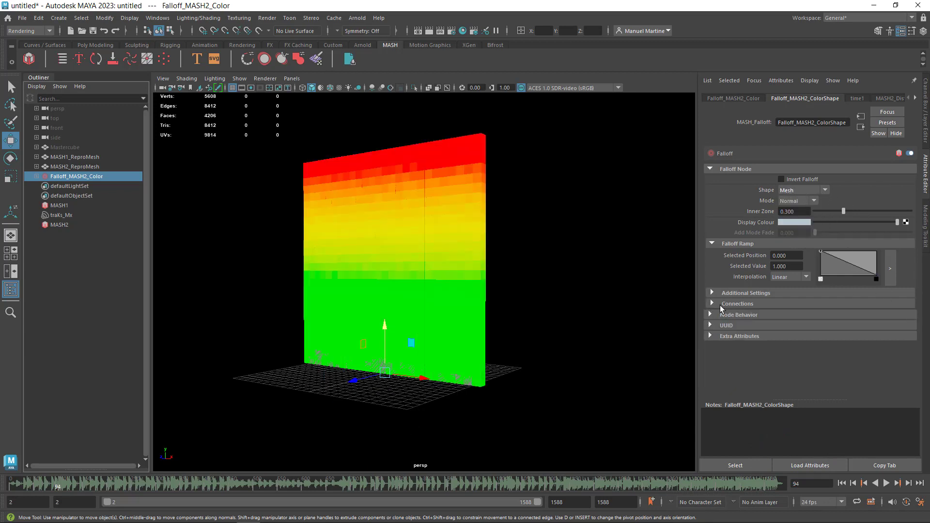
pyautogui.click(711, 304)
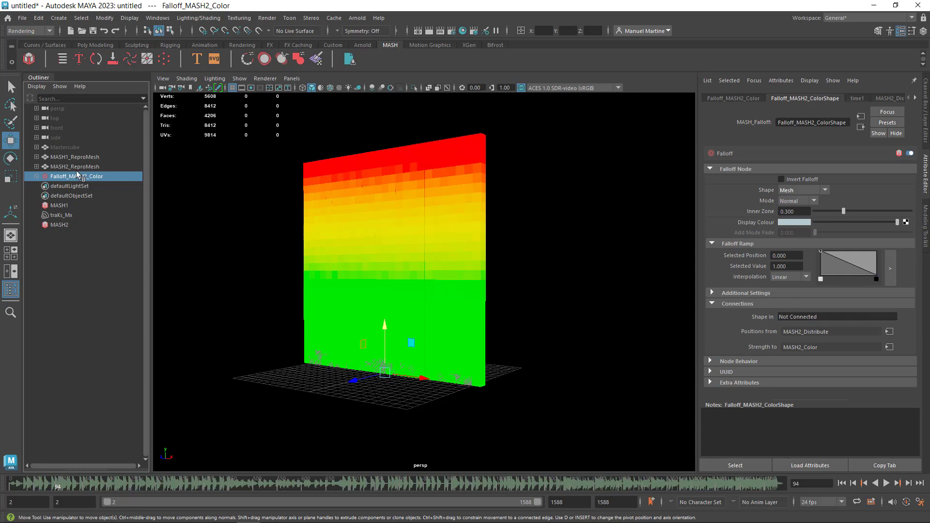
# - Connect MASH1_ReproMesh as the Shape In mesh of Falloff_MASH2_Color
pyautogui.click(56, 160)
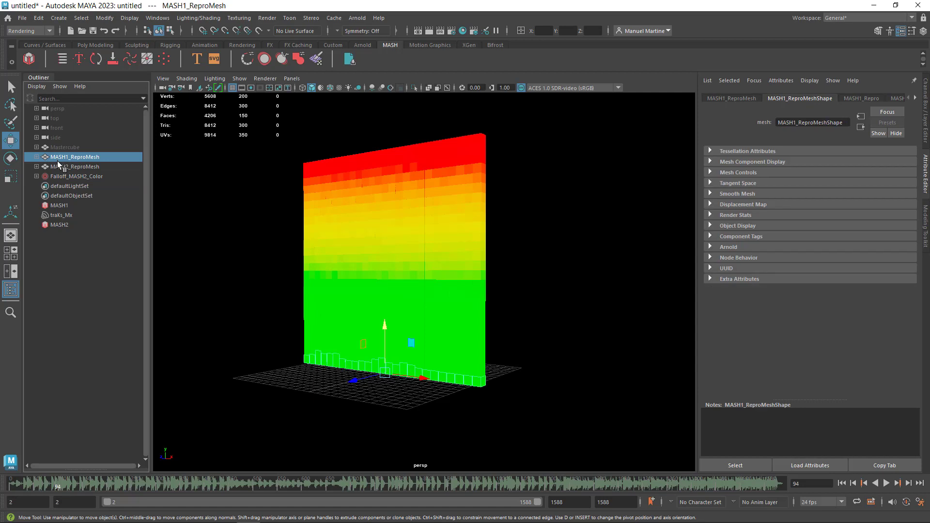
pyautogui.click(89, 175)
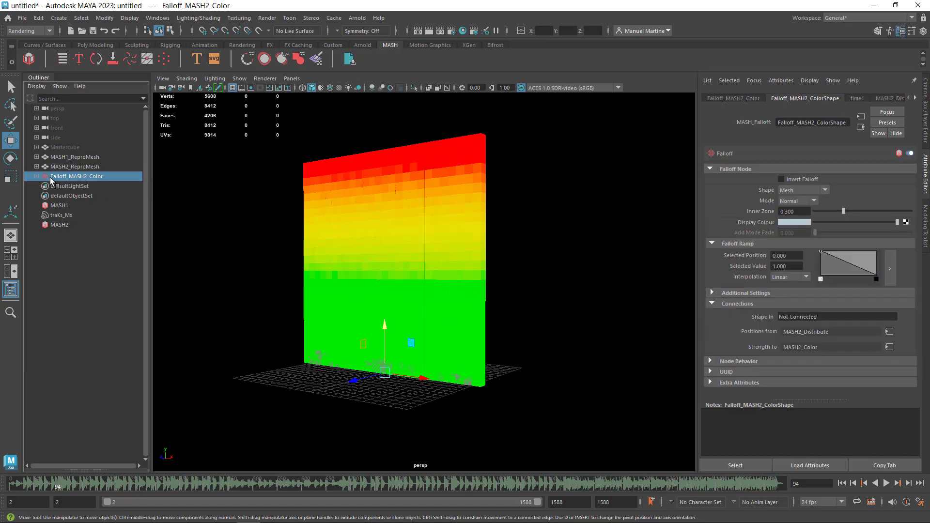
pyautogui.moveTo(52, 179); pyautogui.dragTo(82, 183)
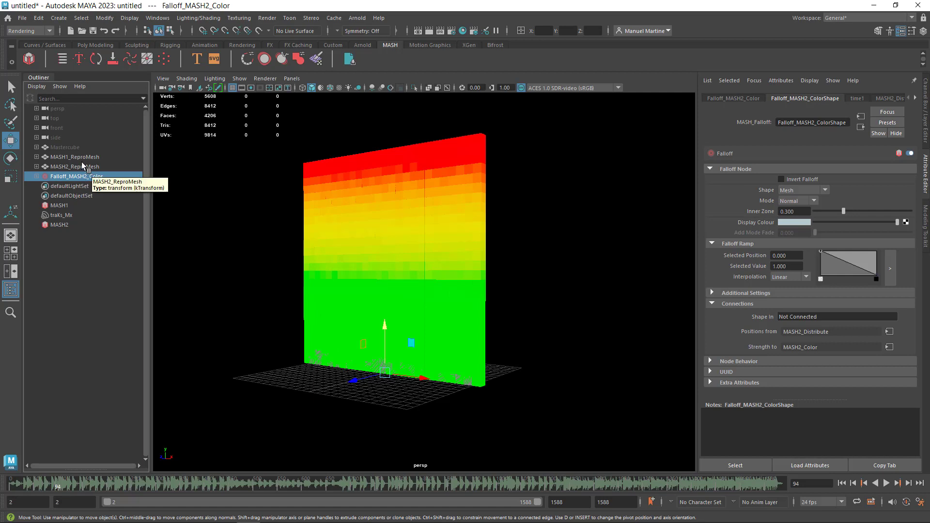
pyautogui.moveTo(76, 159)
pyautogui.mouseDown()
pyautogui.moveTo(661, 268)
pyautogui.moveTo(797, 317)
pyautogui.mouseUp()
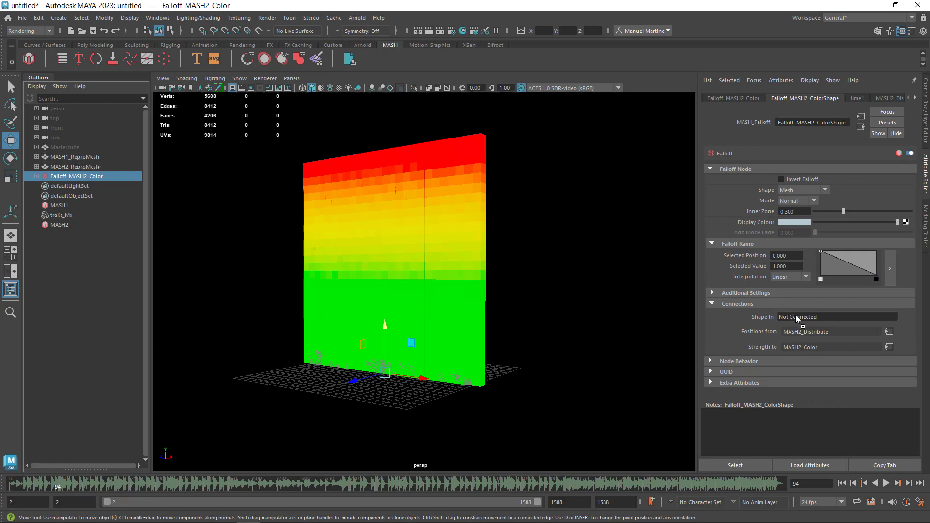
pyautogui.moveTo(795, 315); pyautogui.dragTo(795, 315)
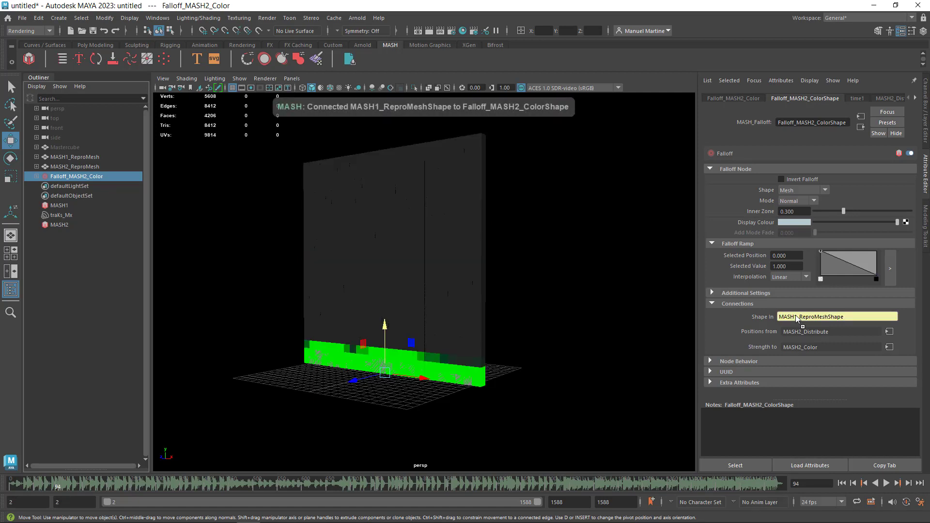
# - Play the timeline to preview the green falloff, pausing at frame 154
pyautogui.click(844, 484)
pyautogui.click(886, 484)
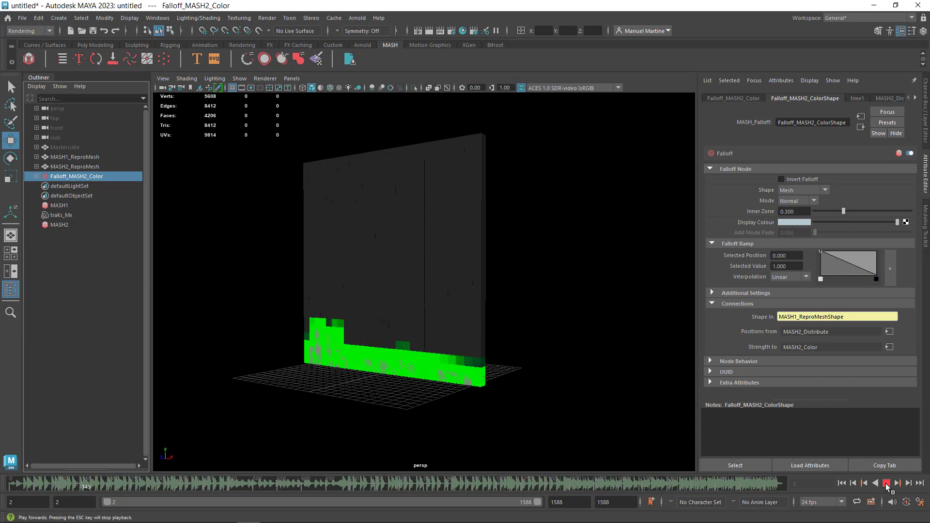
pyautogui.click(886, 484)
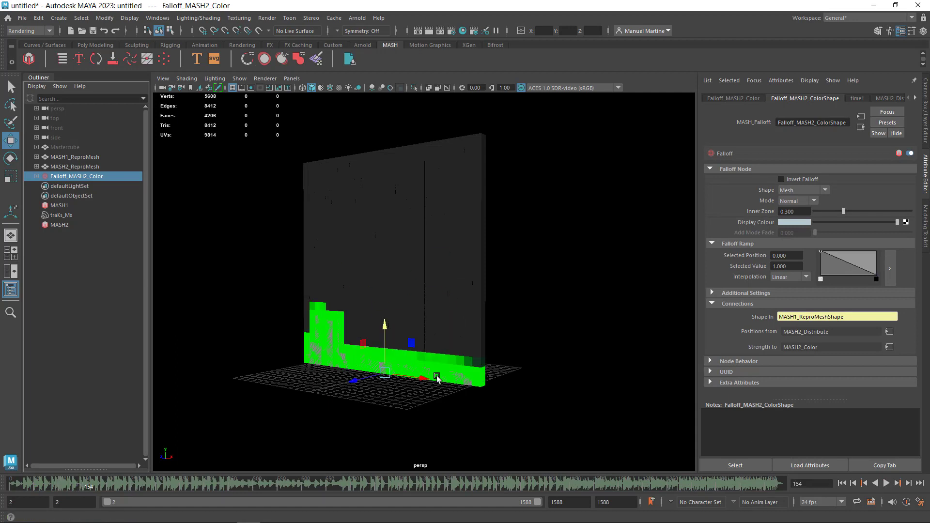
pyautogui.click(66, 158)
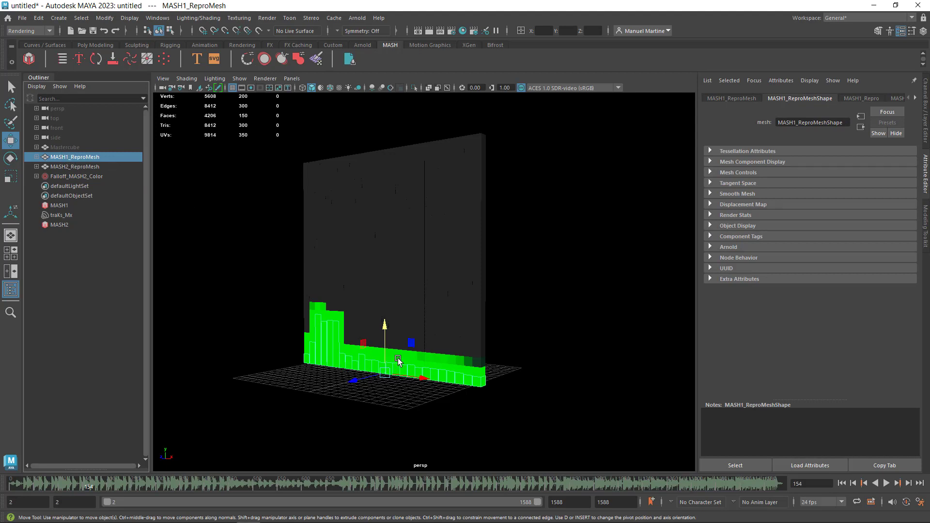
# - Hide MASH1_ReproMesh with Ctrl+H, replay from the start, and orbit around the wall
pyautogui.hotkey('ctrl', 'h')
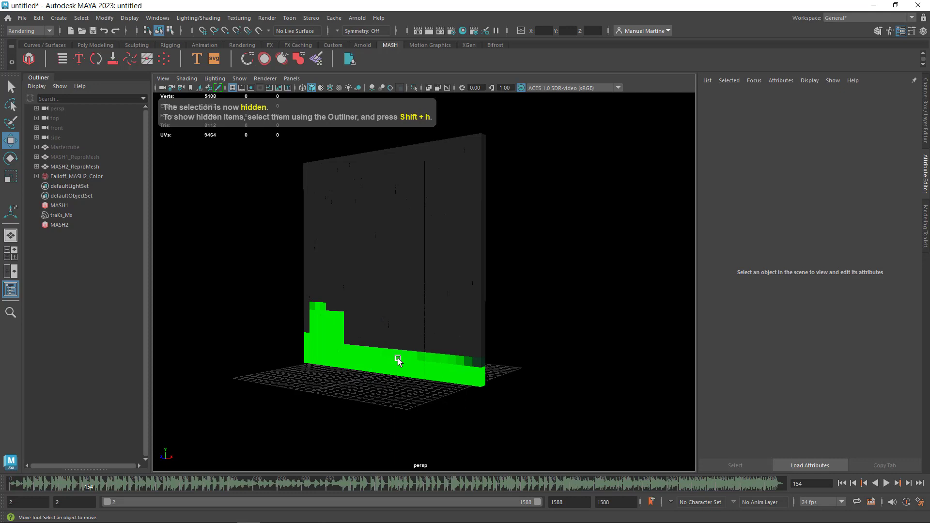
pyautogui.click(841, 483)
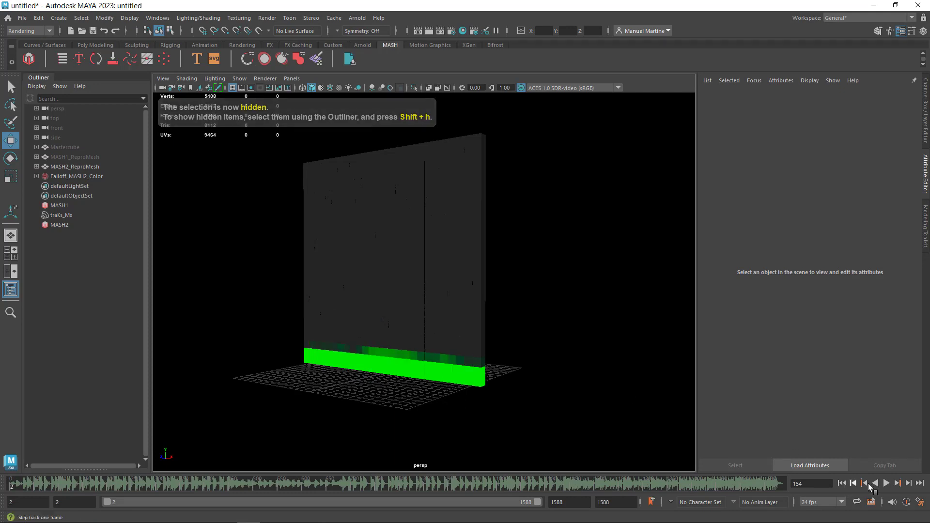
pyautogui.click(886, 483)
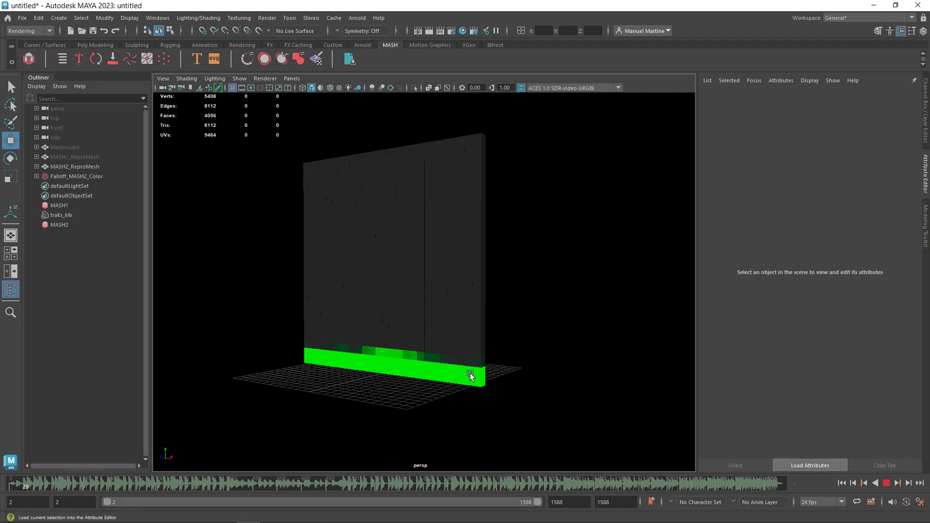
pyautogui.moveTo(412, 336)
pyautogui.keyDown('alt'); pyautogui.mouseDown()
pyautogui.moveTo(302, 344)
pyautogui.moveTo(473, 337)
pyautogui.mouseUp(); pyautogui.keyUp('alt')
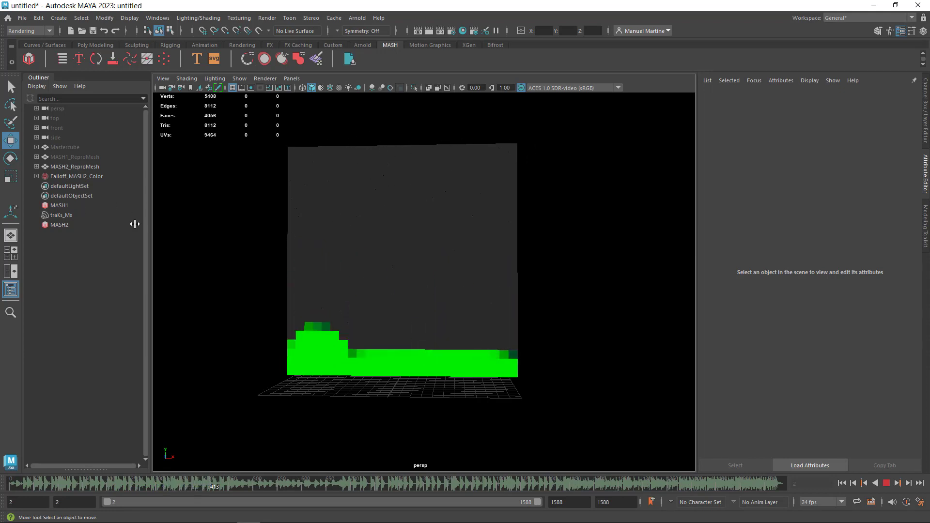
# - Raise MASH1_Audio Scale Y to 60 during playback and enable Wireframe on Shaded
pyautogui.click(58, 206)
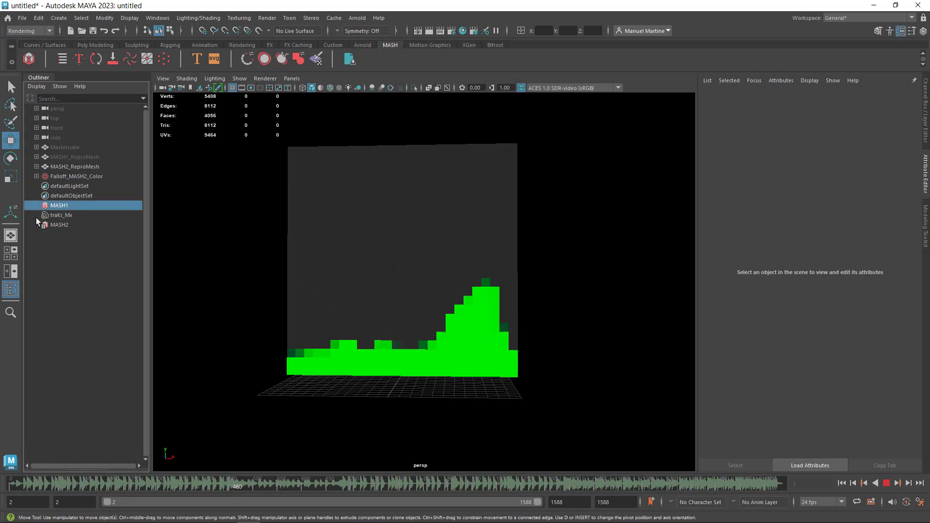
pyautogui.click(886, 483)
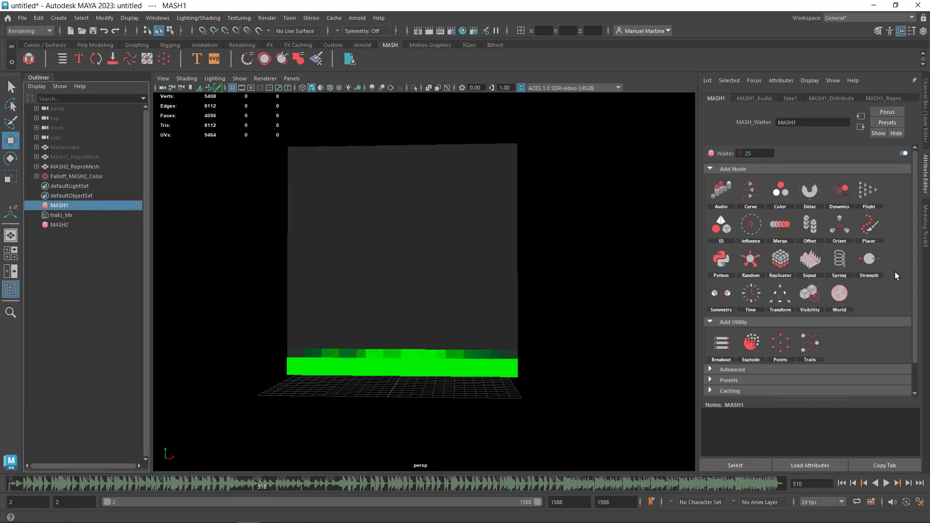
pyautogui.click(756, 100)
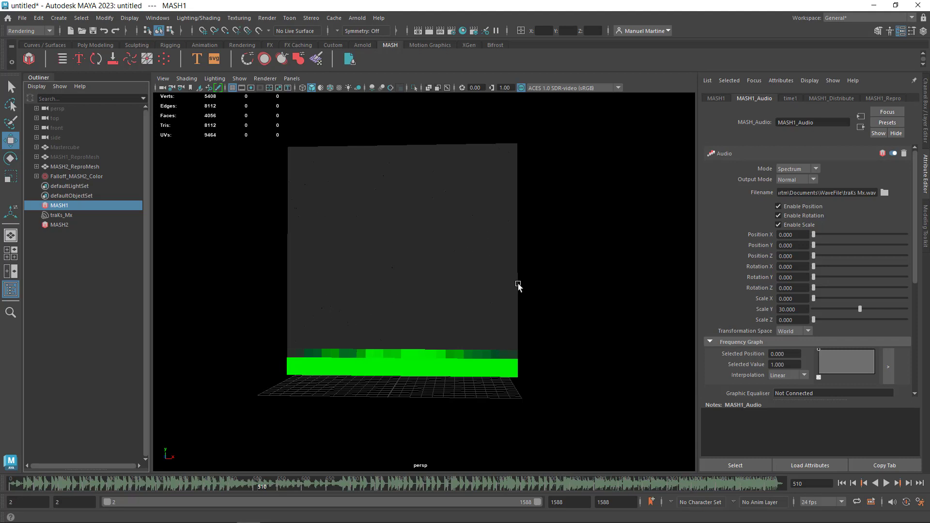
pyautogui.click(842, 484)
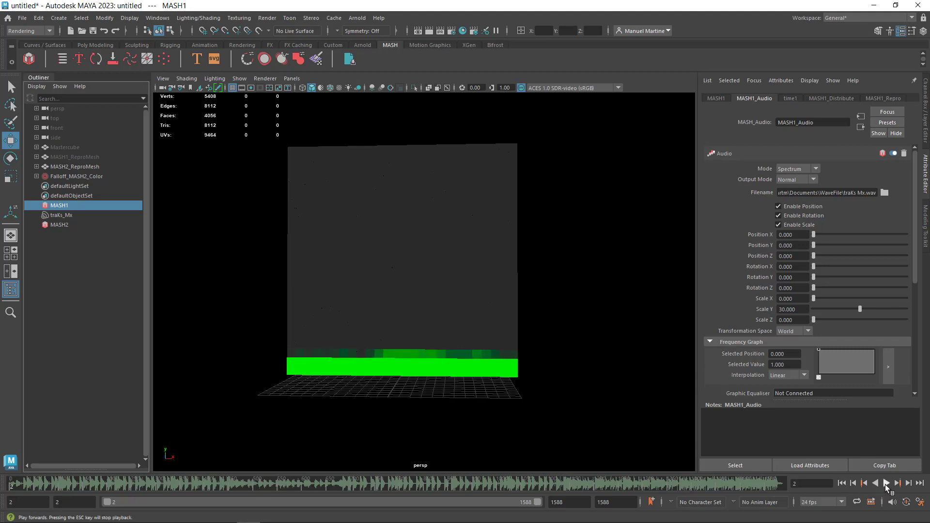
pyautogui.click(886, 483)
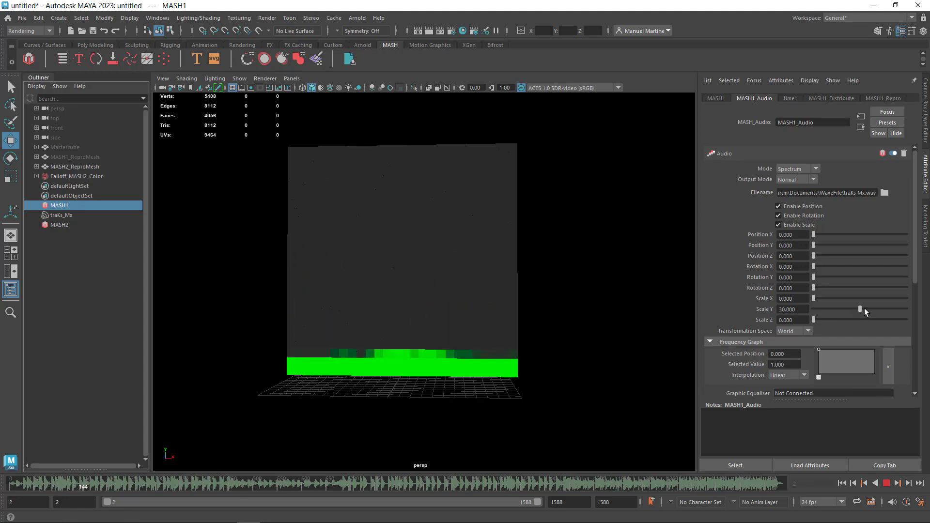
pyautogui.moveTo(858, 307); pyautogui.dragTo(910, 312)
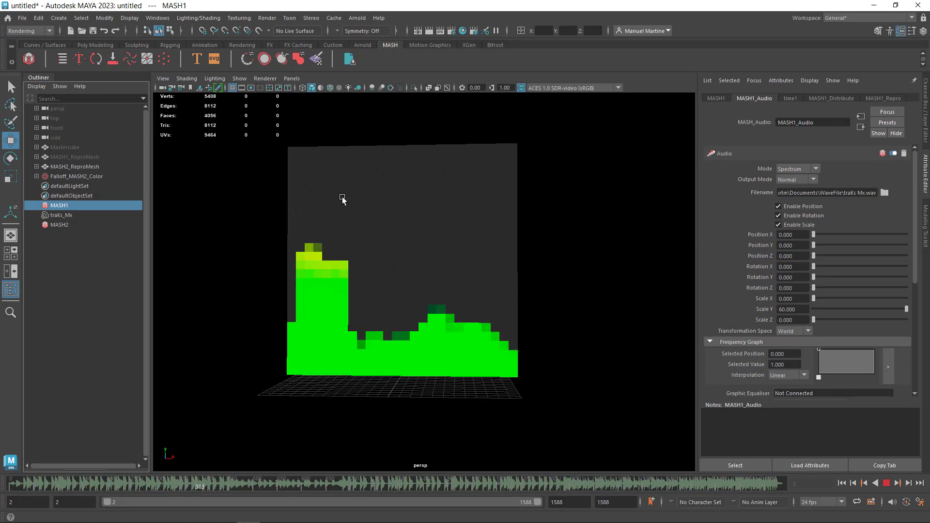
pyautogui.click(329, 88)
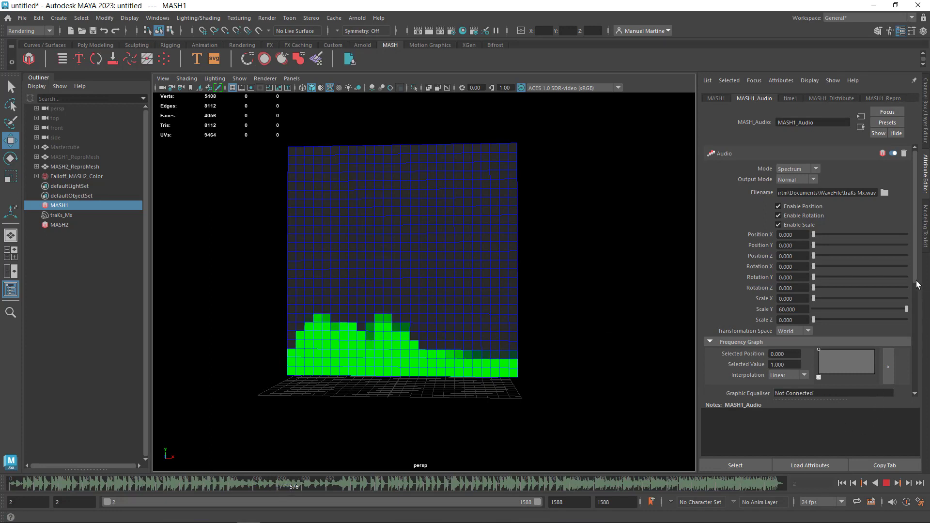
pyautogui.moveTo(915, 281); pyautogui.dragTo(917, 324)
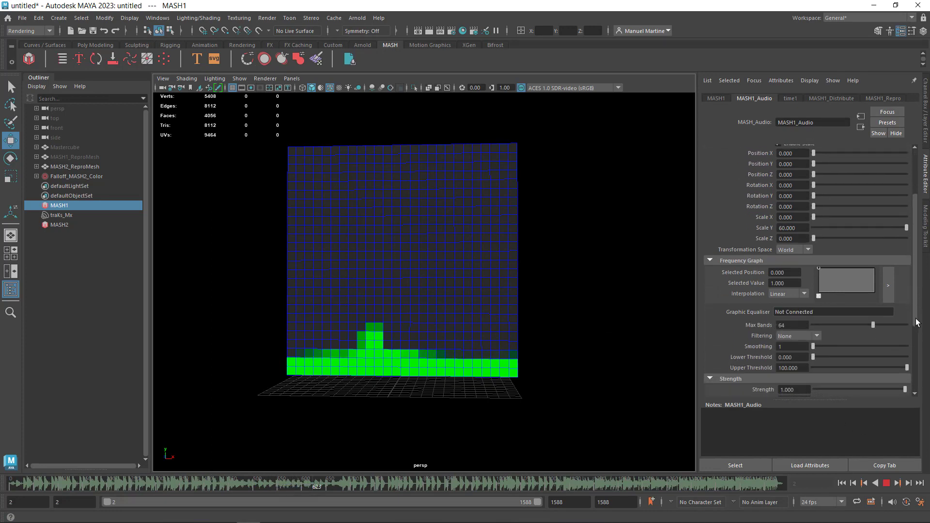
pyautogui.moveTo(916, 324); pyautogui.dragTo(916, 363)
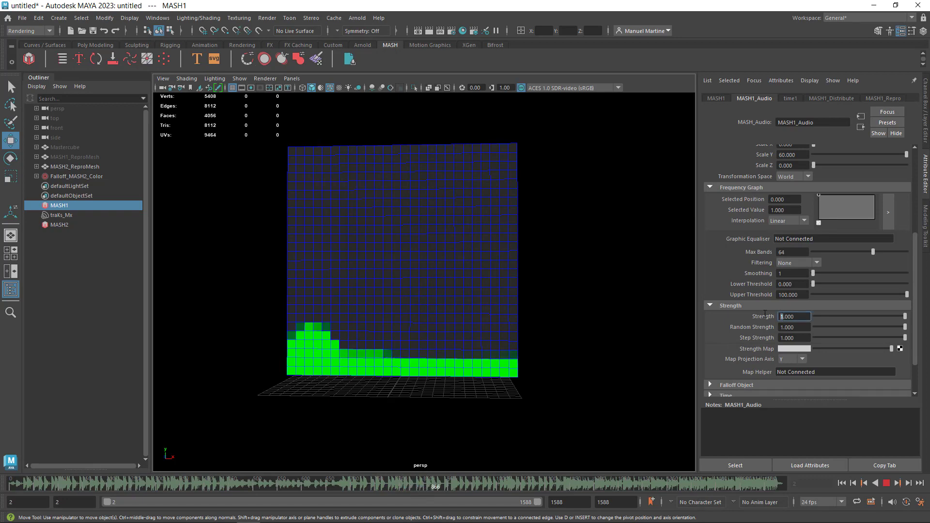
pyautogui.write('2')
pyautogui.press('Return')
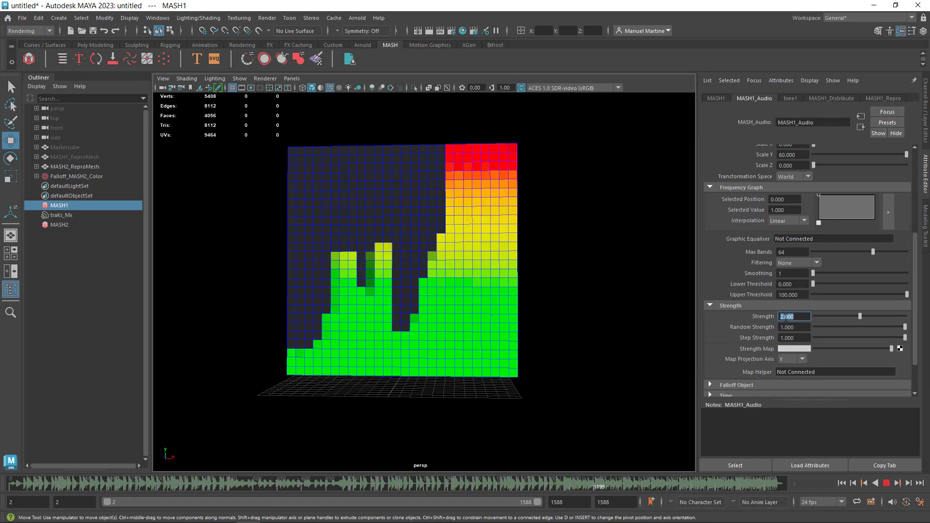
pyautogui.write('1')
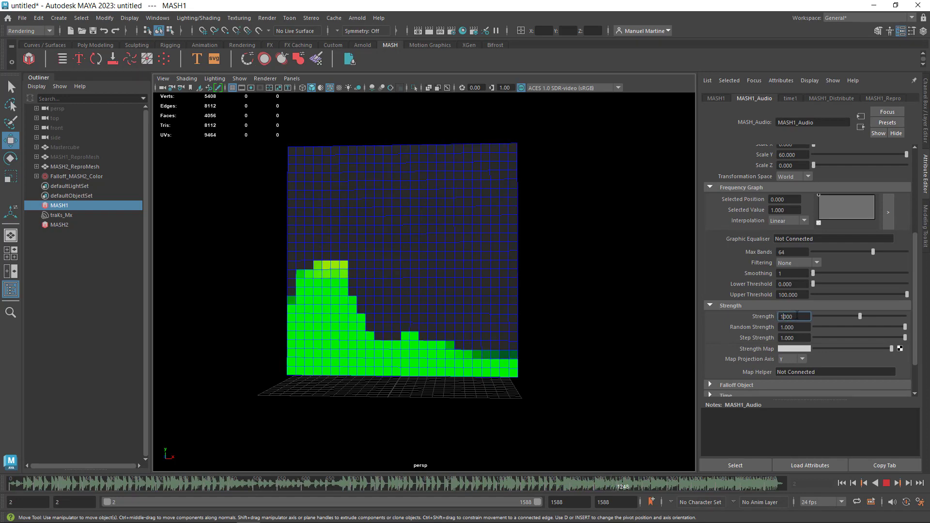
pyautogui.write('000')
pyautogui.press('Return')
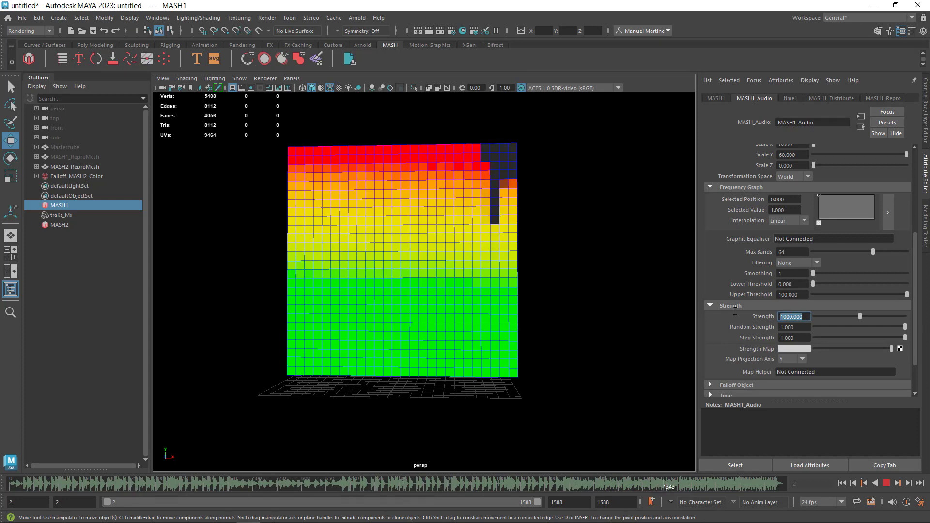
pyautogui.write('1')
pyautogui.press('Return')
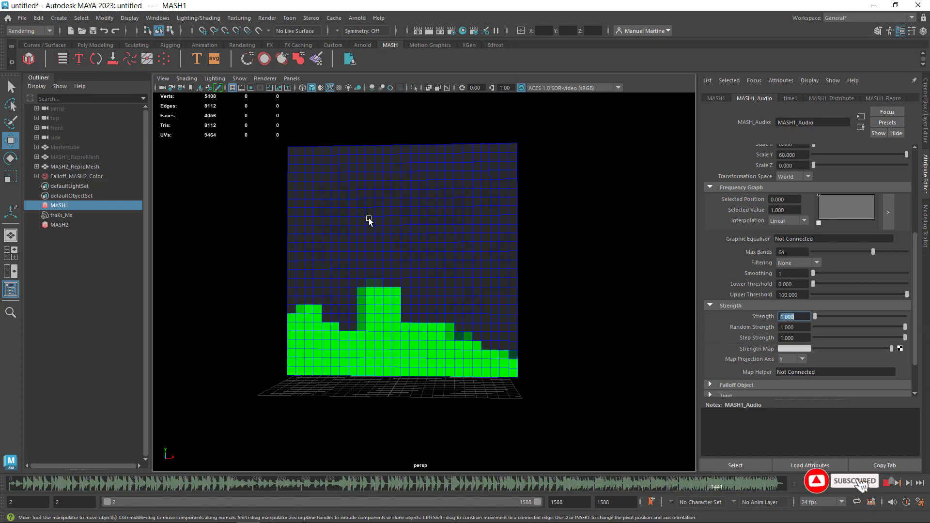
pyautogui.scroll(1, 911, 266)
pyautogui.scroll(2, 911, 265)
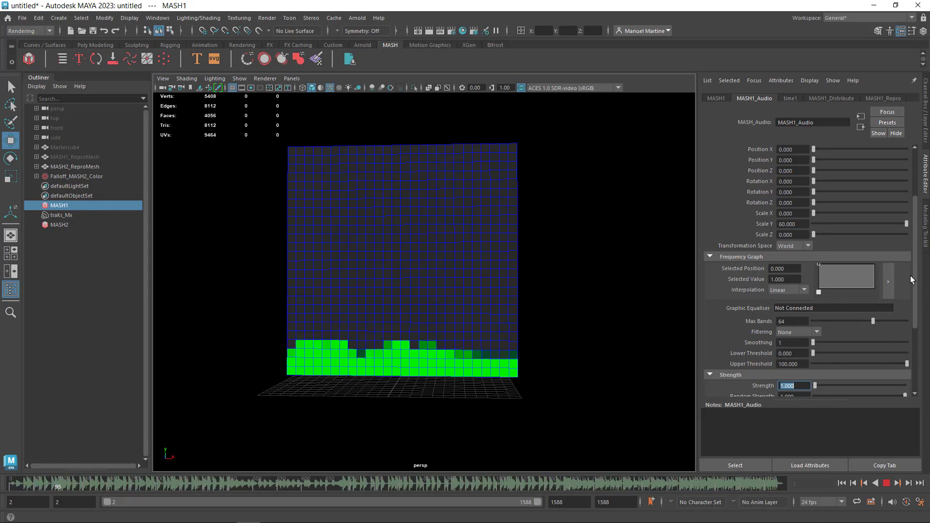
pyautogui.scroll(-5, 910, 280)
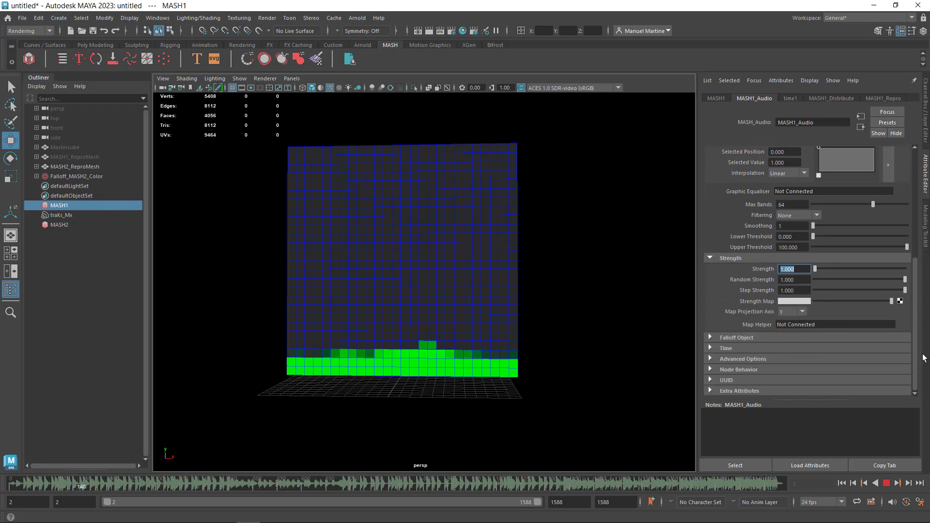
pyautogui.scroll(6, 835, 240)
pyautogui.scroll(2, 835, 240)
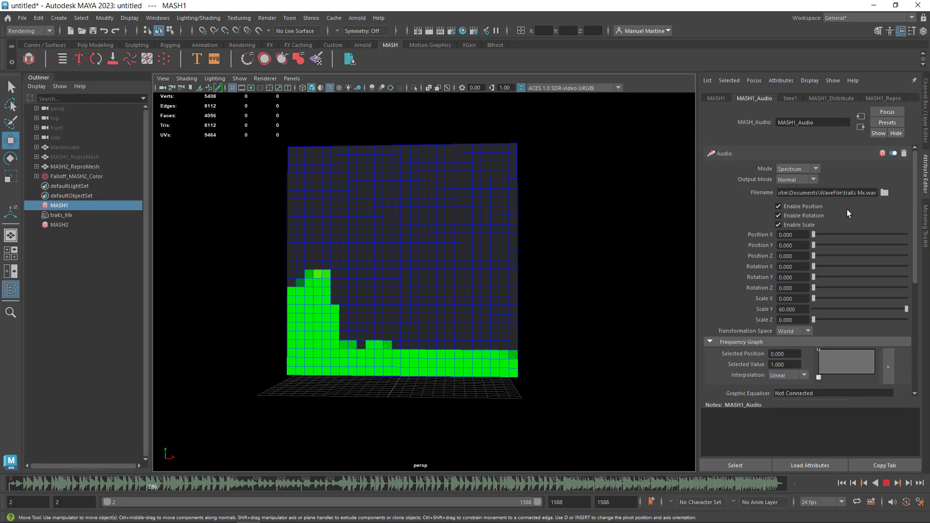
pyautogui.scroll(-3, 867, 223)
pyautogui.scroll(-2, 896, 237)
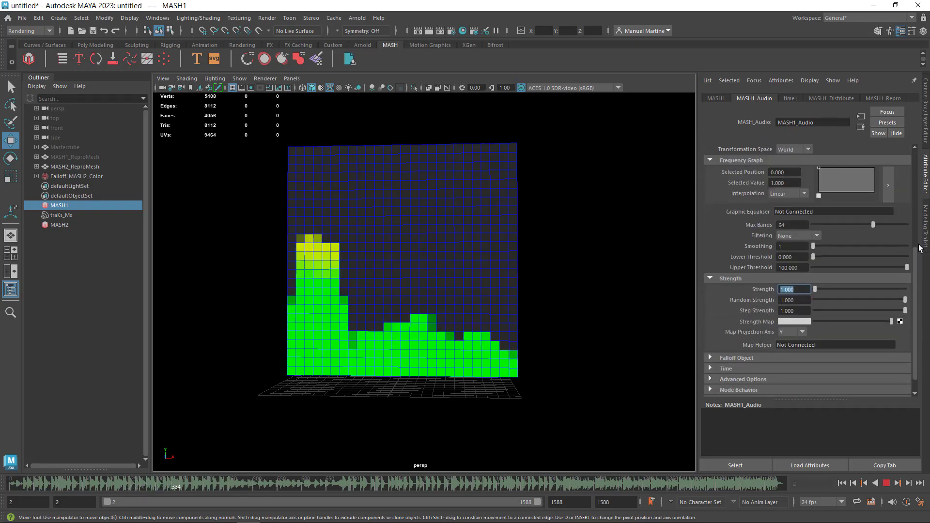
pyautogui.scroll(3, 900, 242)
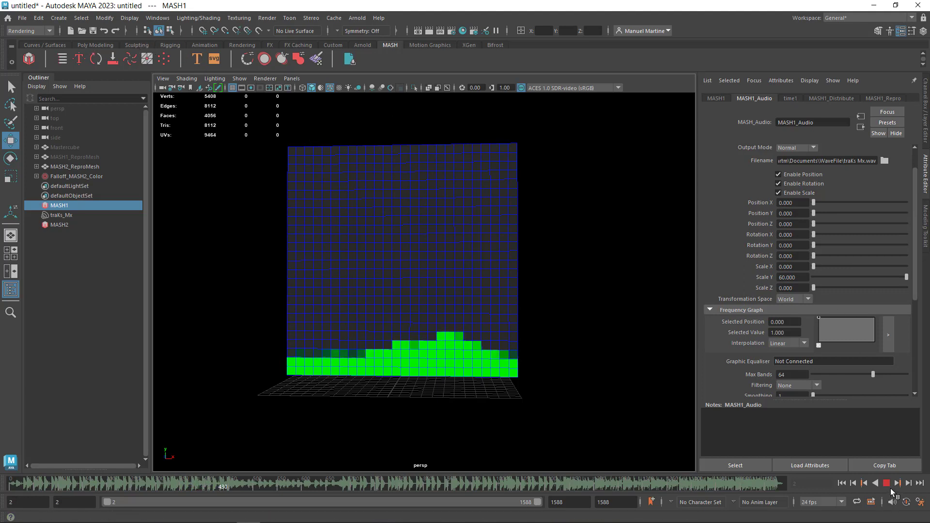
pyautogui.click(887, 483)
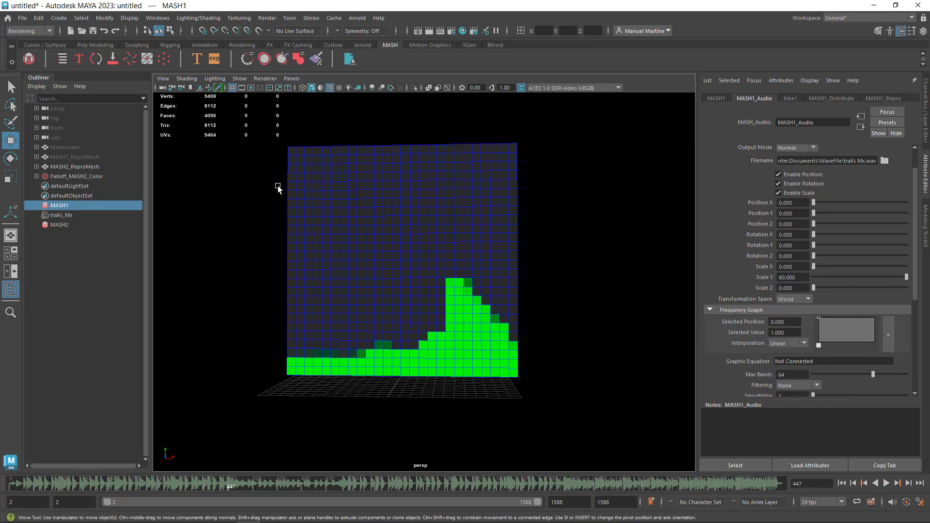
pyautogui.click(57, 22)
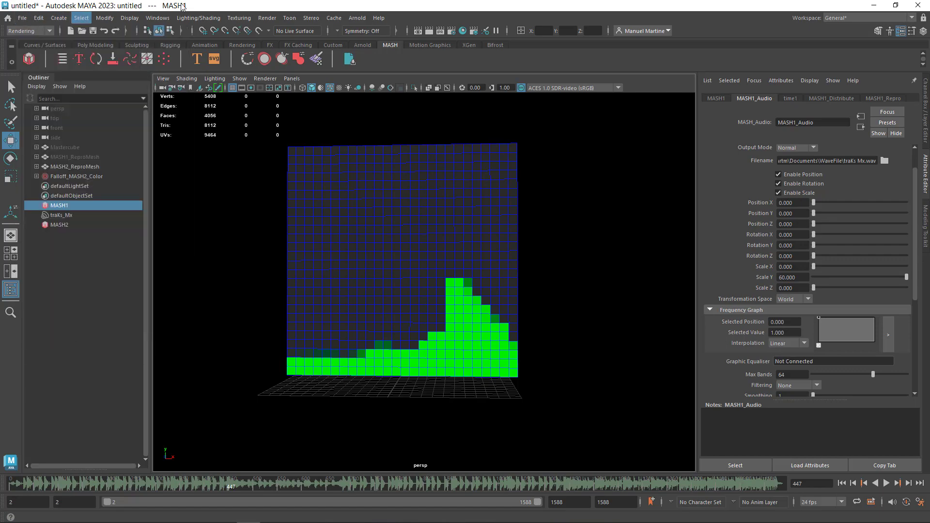
pyautogui.click(105, 17)
pyautogui.click(202, 7)
# - Create a NURBS circle, scale it into a ring around the wall, and raise it about 7 units
pyautogui.click(55, 44)
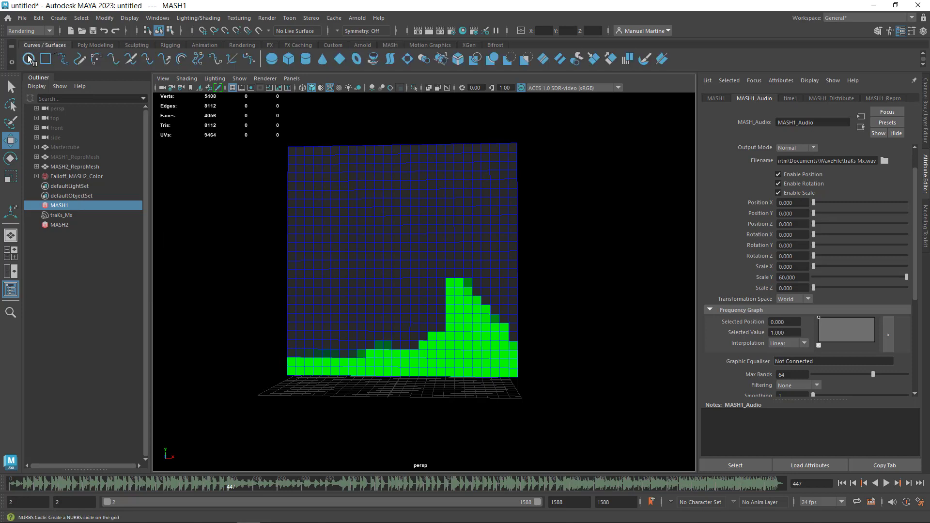
pyautogui.click(28, 59)
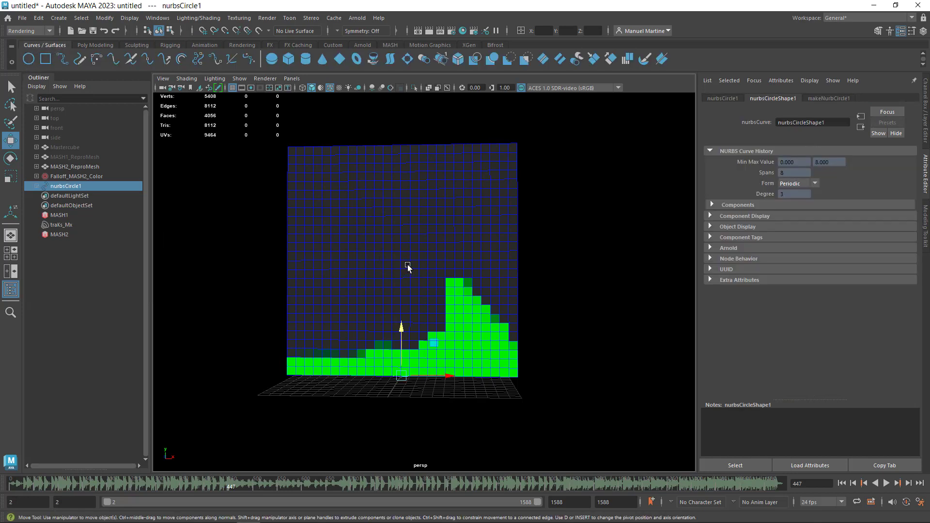
pyautogui.press('r')
pyautogui.moveTo(404, 383); pyautogui.dragTo(806, 374)
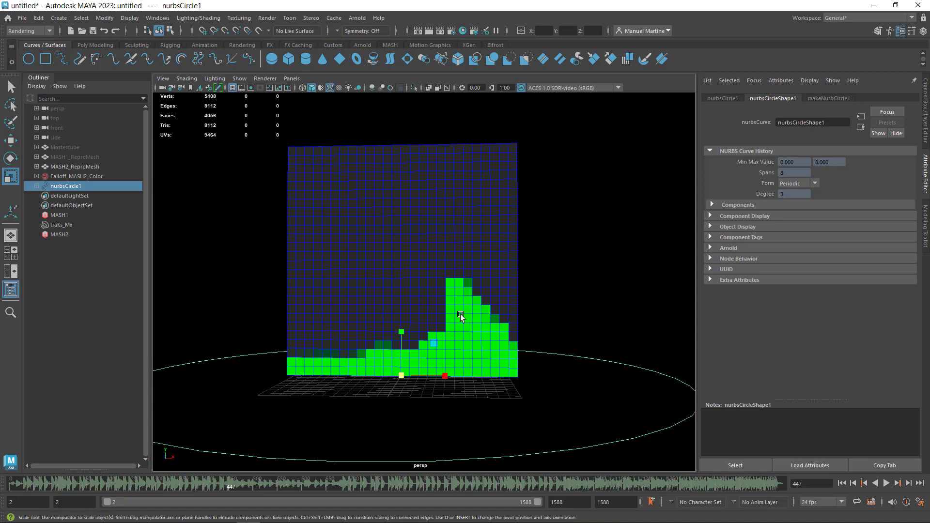
pyautogui.press('w')
pyautogui.moveTo(405, 334); pyautogui.dragTo(405, 271)
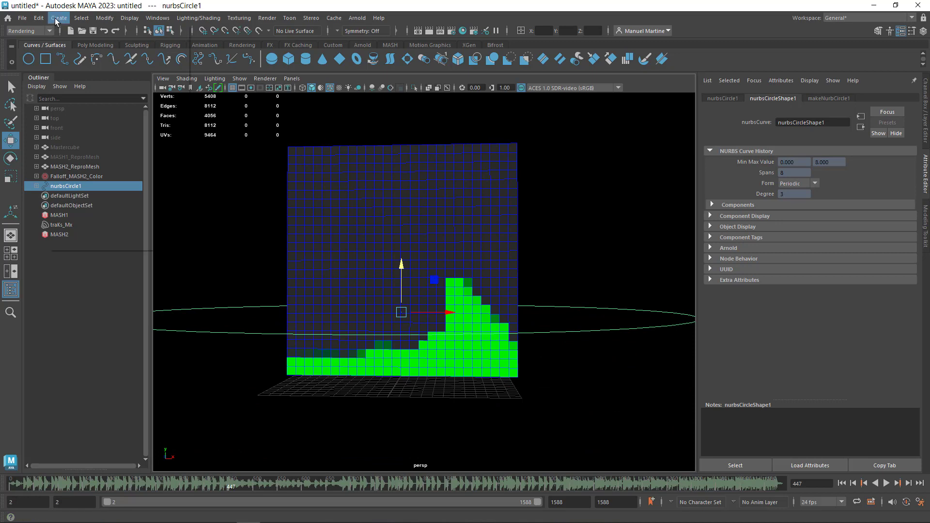
# - Create camera1 and attach it to nurbsCircle1 as a motion path
pyautogui.click(57, 20)
pyautogui.moveTo(75, 84)
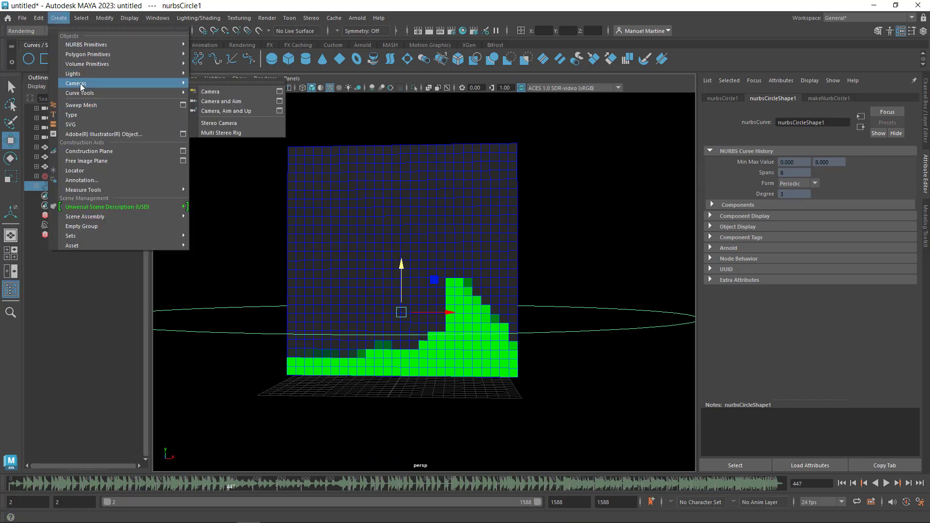
pyautogui.click(243, 93)
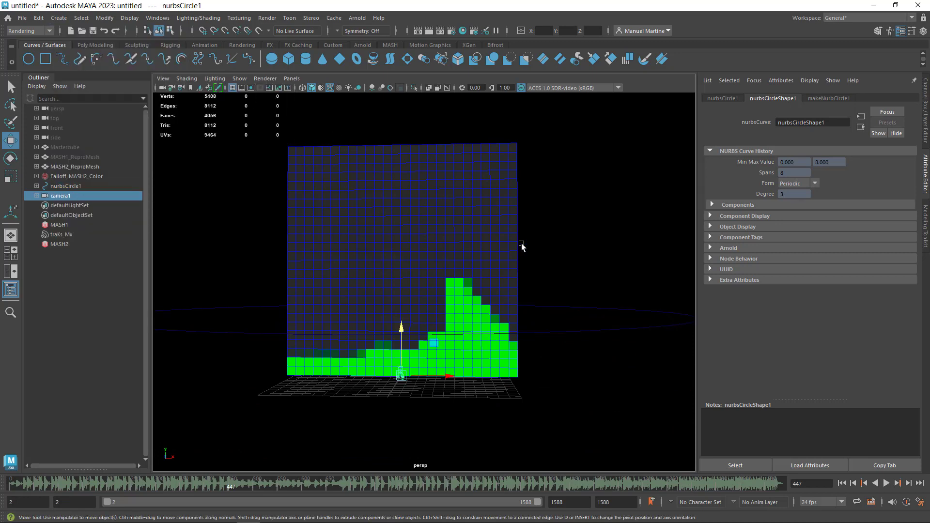
pyautogui.keyDown('shift'); pyautogui.click(581, 332); pyautogui.keyUp('shift')
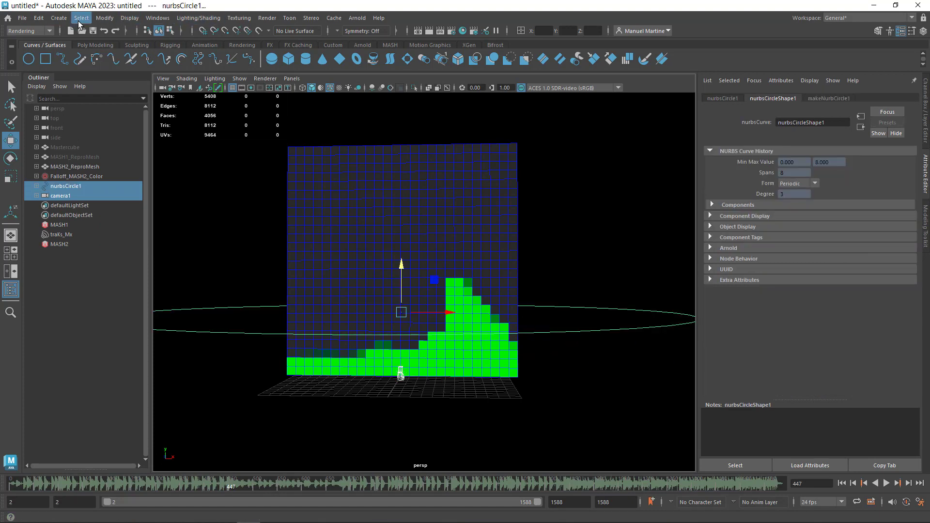
pyautogui.click(51, 30)
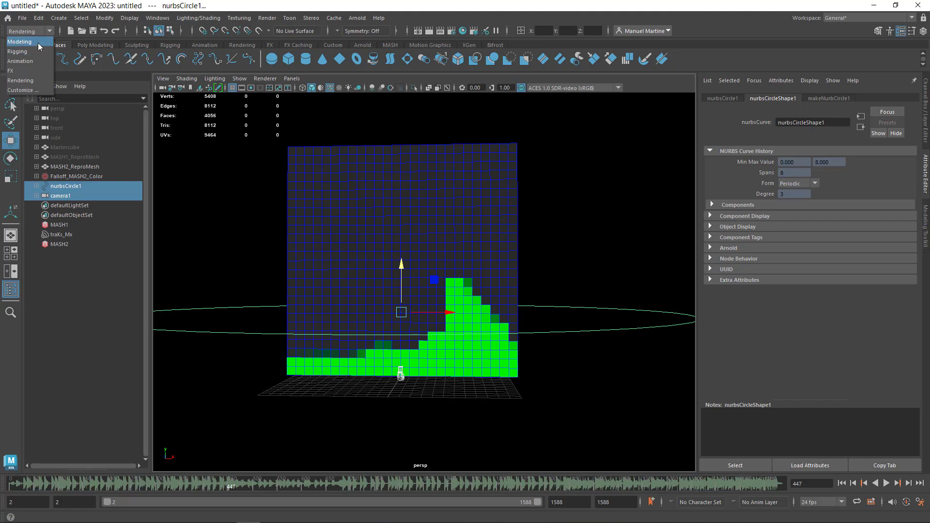
pyautogui.click(36, 61)
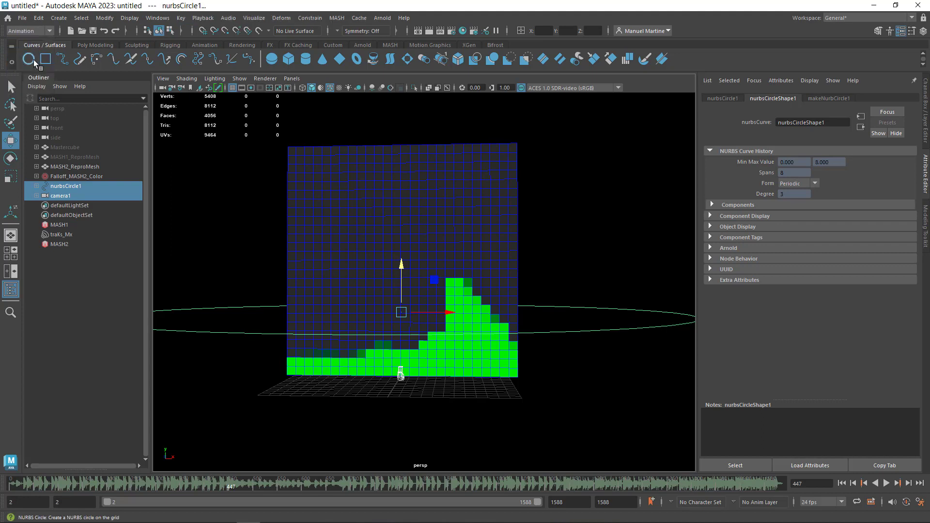
pyautogui.click(312, 21)
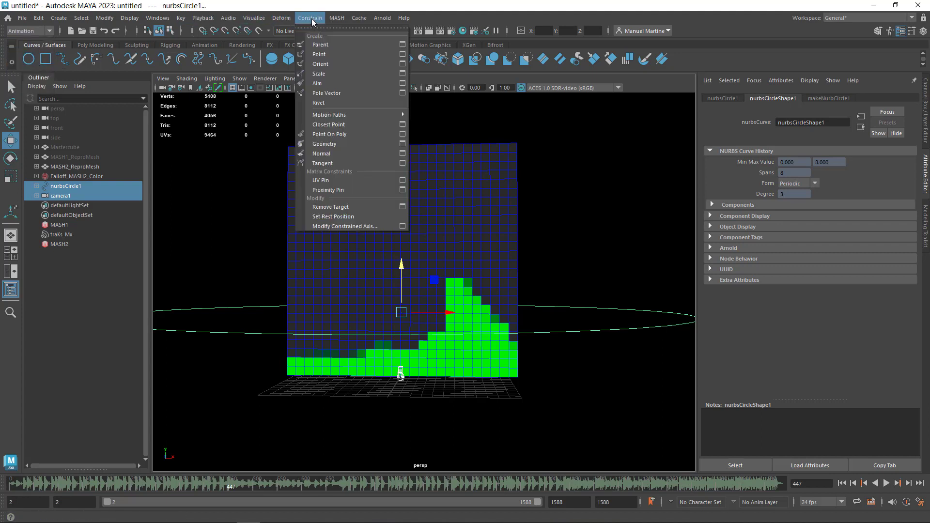
pyautogui.moveTo(329, 115)
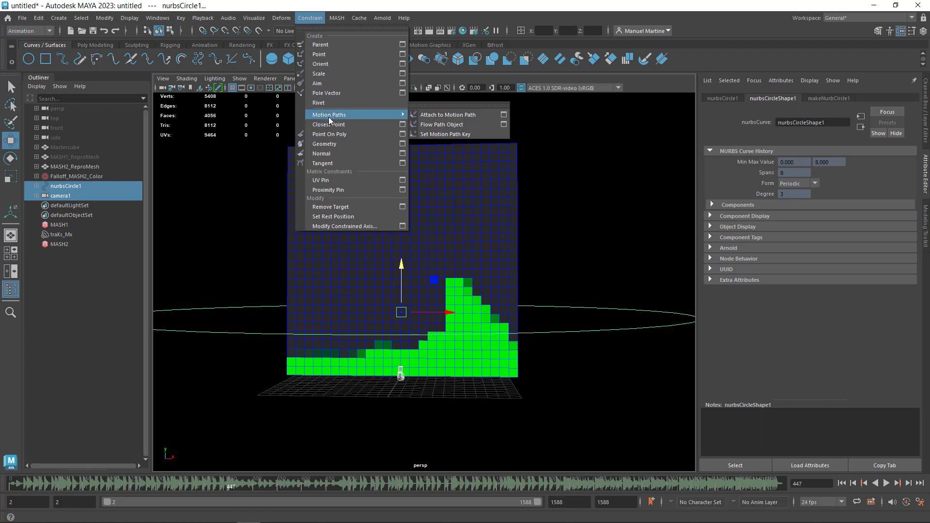
pyautogui.click(430, 119)
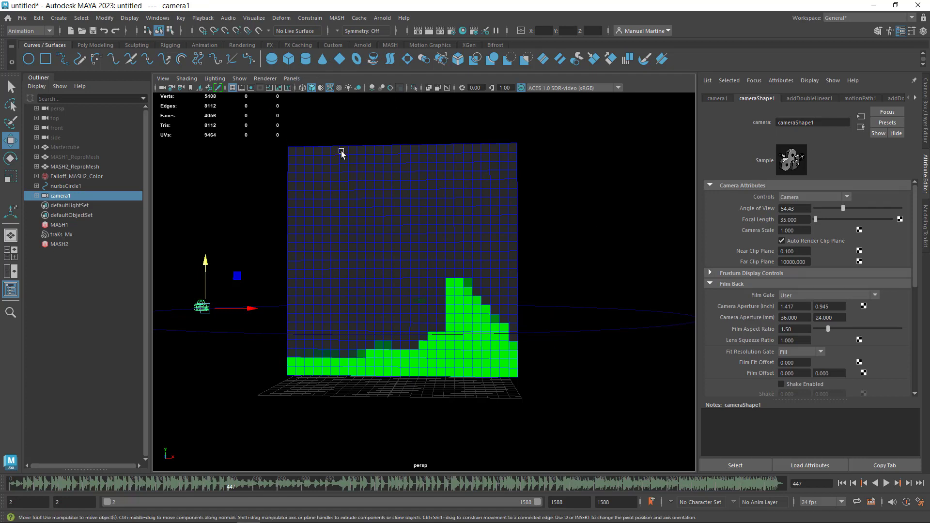
pyautogui.click(292, 78)
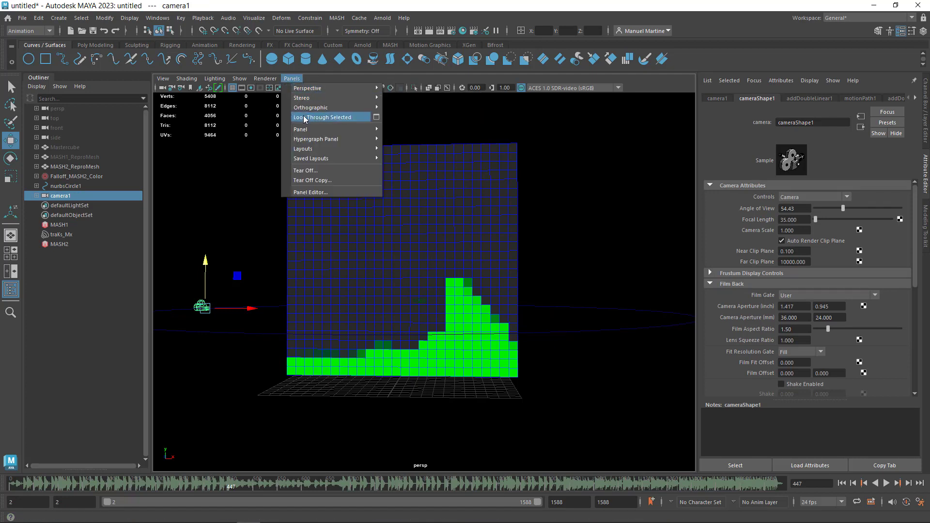
pyautogui.moveTo(327, 88)
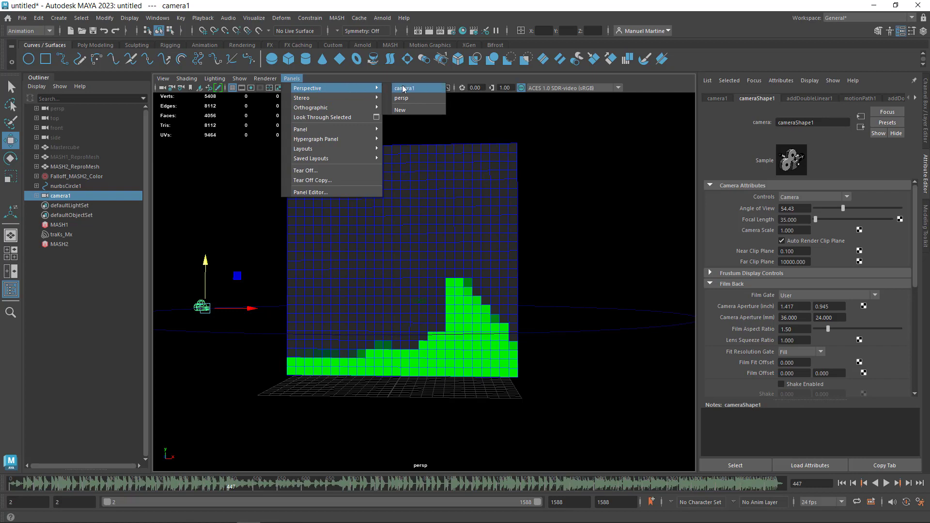
# - Look through camera1 and play the animation from the start
pyautogui.click(413, 89)
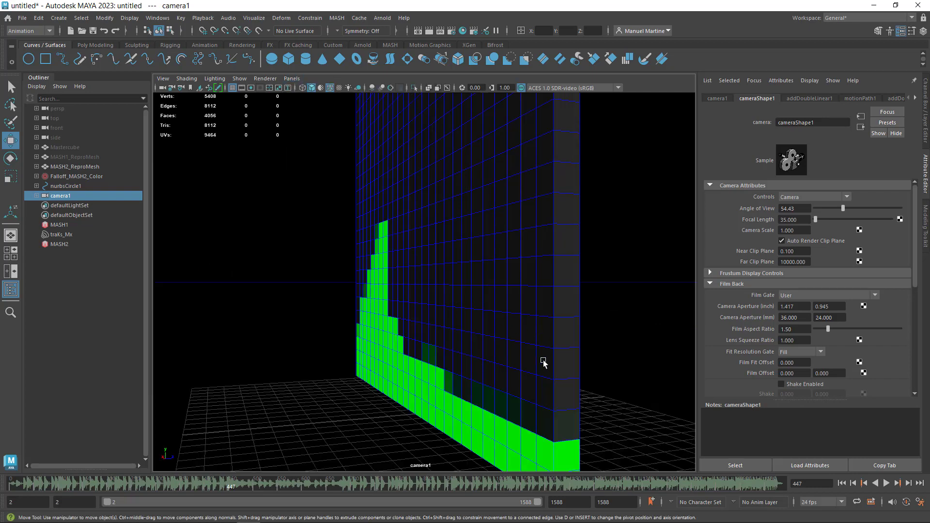
pyautogui.click(841, 483)
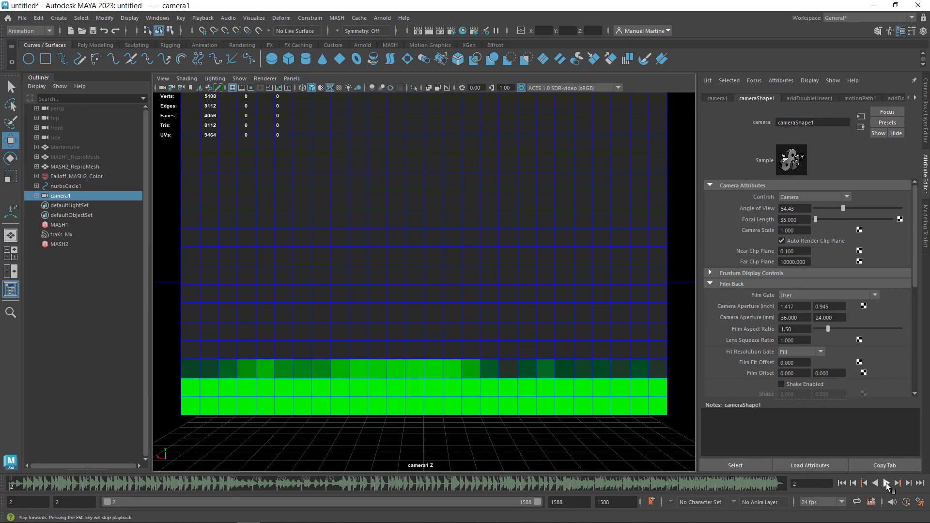
pyautogui.click(886, 482)
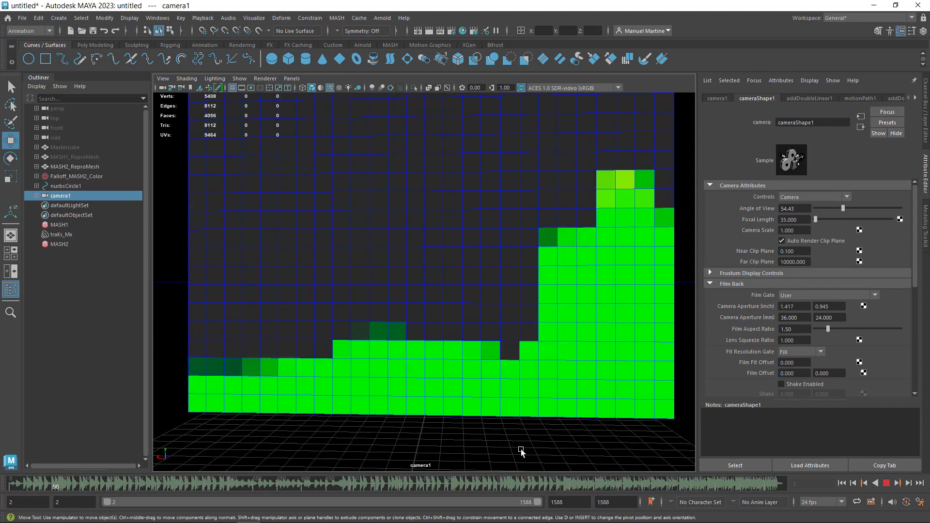
pyautogui.click(876, 484)
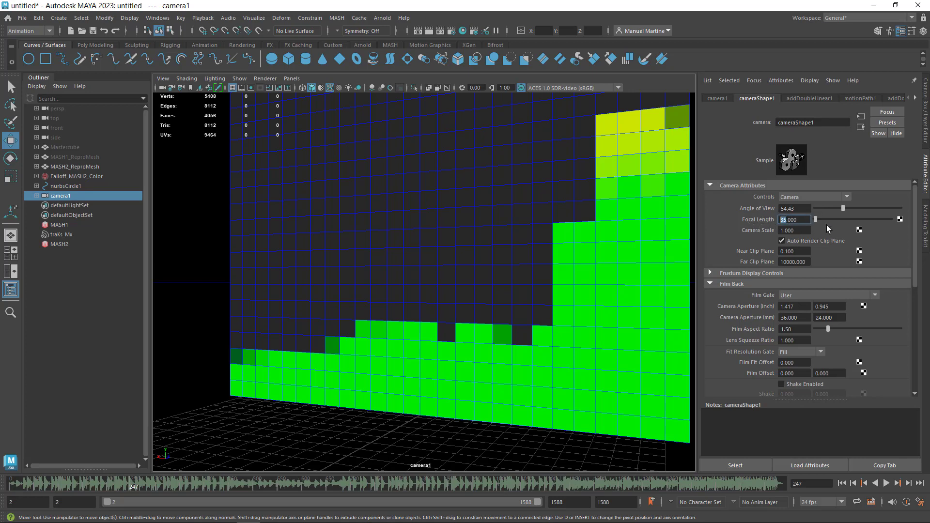
# - Set camera1's focal length to 24, then 20, and replay before rewinding to the start
pyautogui.write('24')
pyautogui.press('Return')
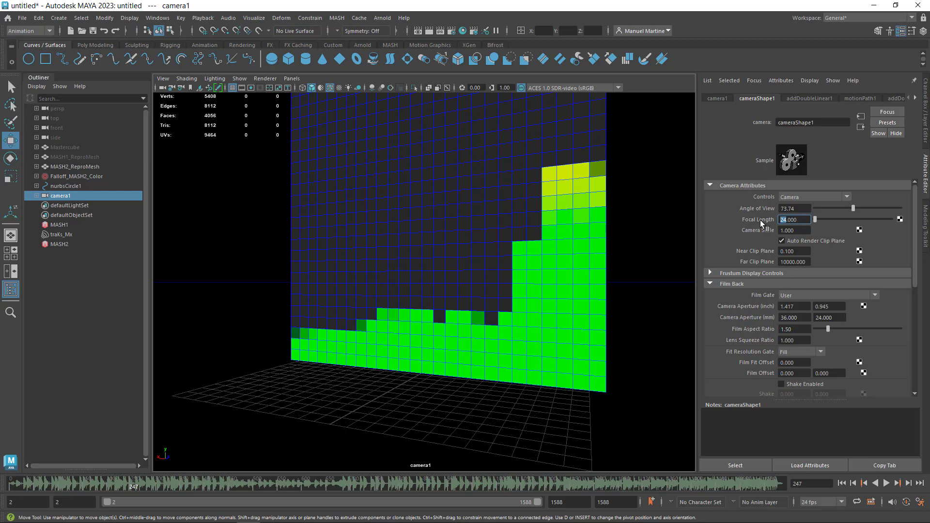
pyautogui.write('20')
pyautogui.press('Return')
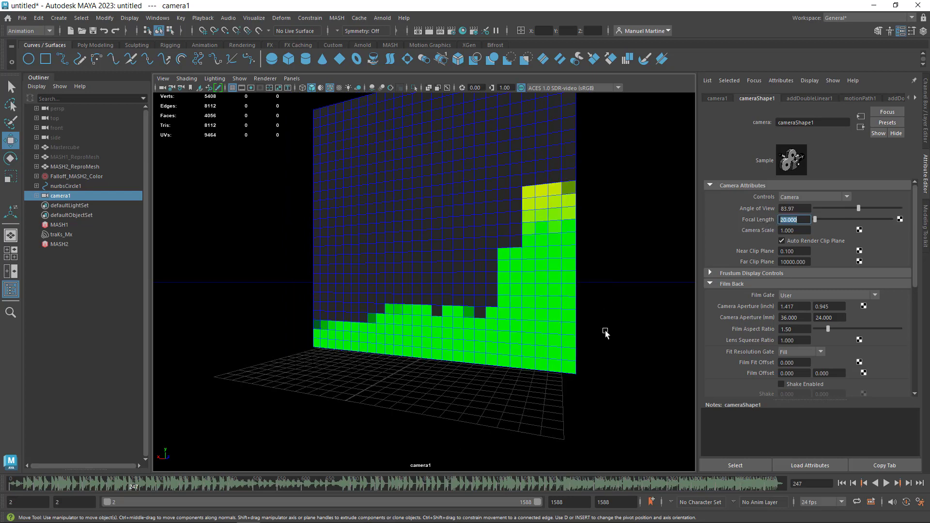
pyautogui.click(871, 483)
pyautogui.click(886, 483)
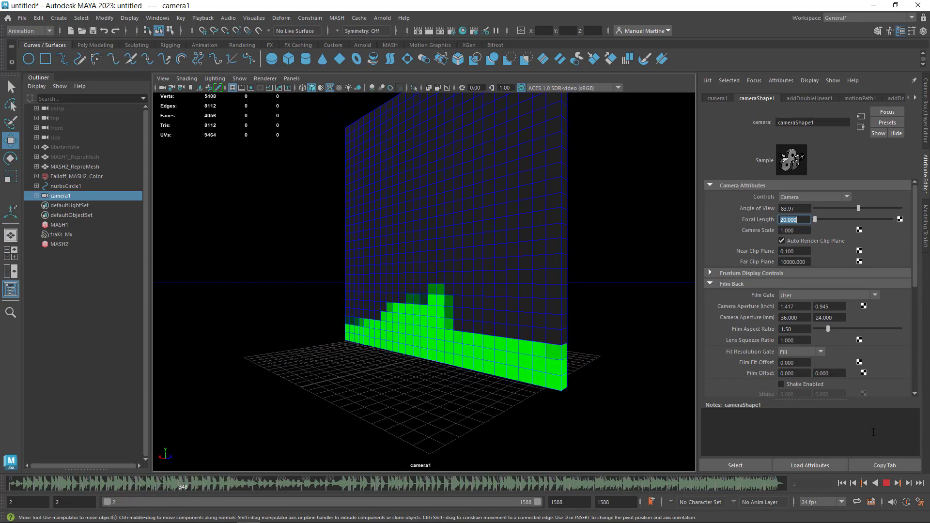
pyautogui.click(886, 483)
pyautogui.click(845, 486)
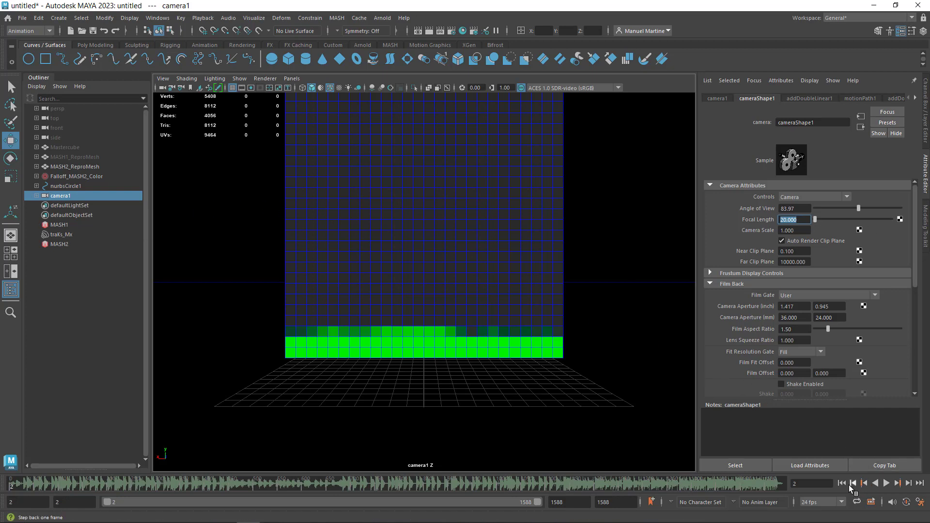
# - Preview playback to frame 54, then select MASH1 to show its add-node settings
pyautogui.click(886, 483)
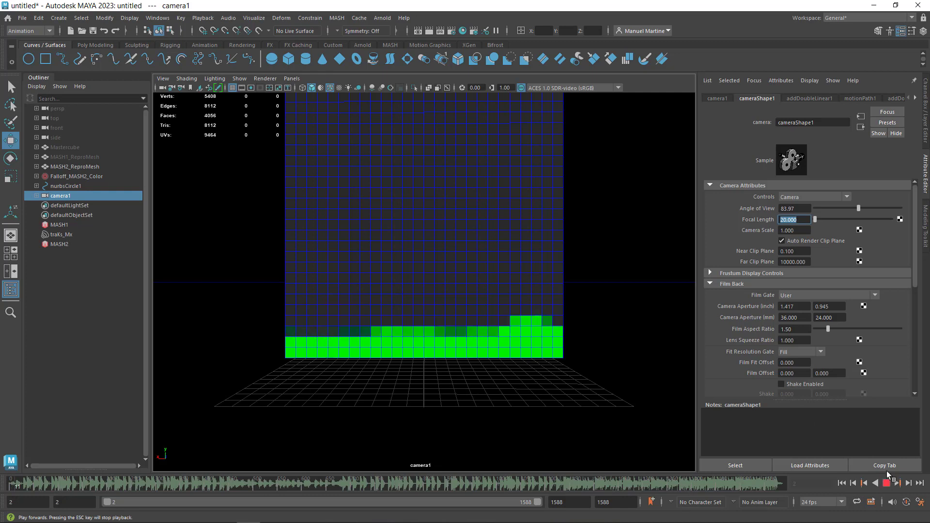
pyautogui.click(886, 483)
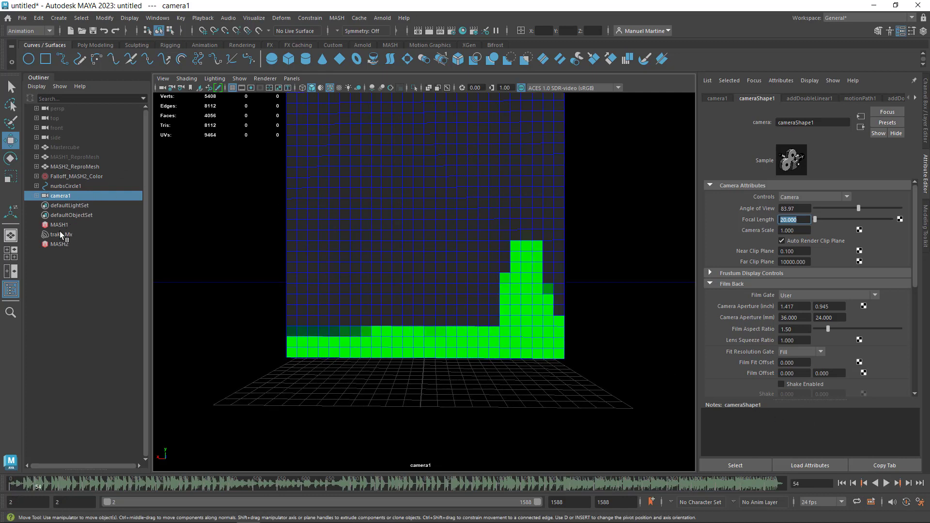
pyautogui.click(57, 227)
pyautogui.click(66, 243)
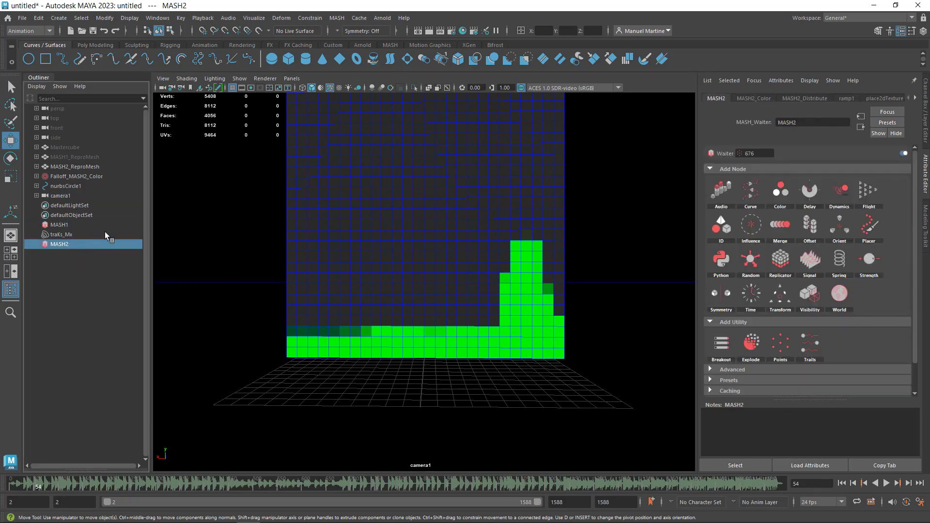
pyautogui.click(58, 226)
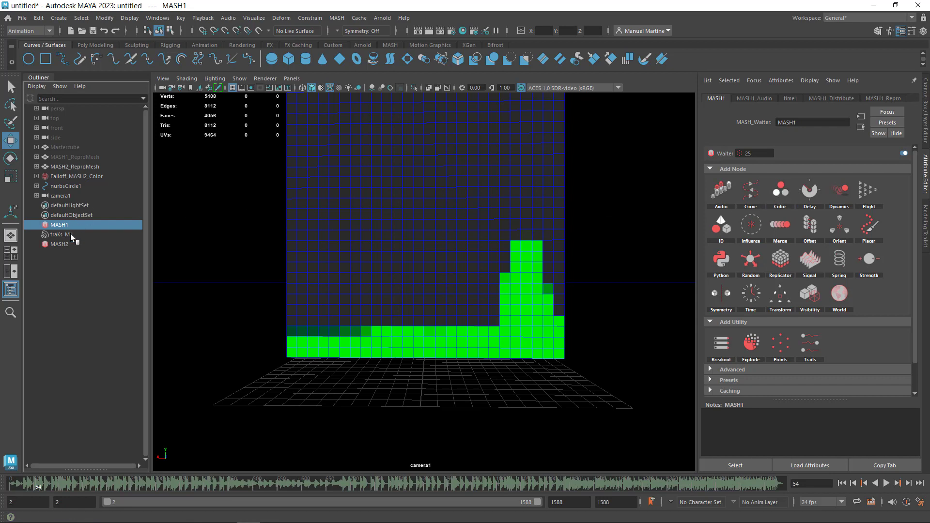
pyautogui.click(59, 244)
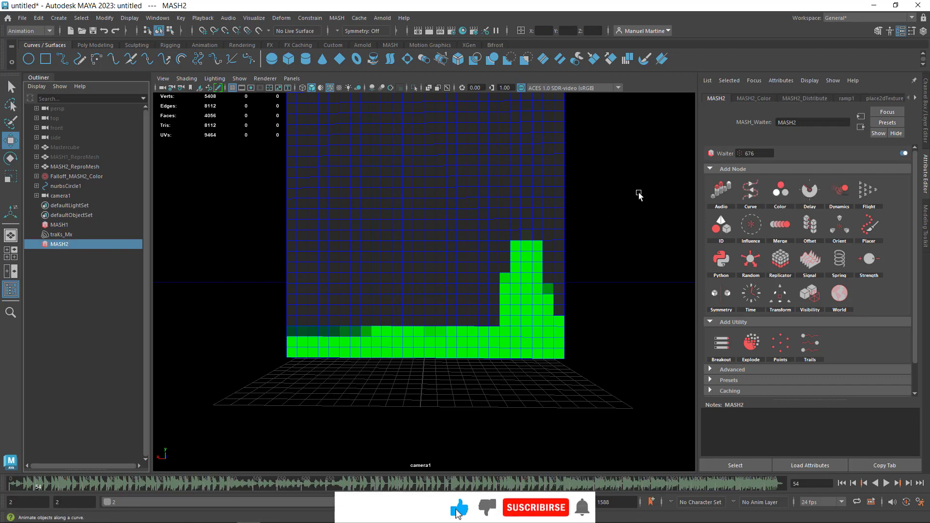
pyautogui.click(58, 225)
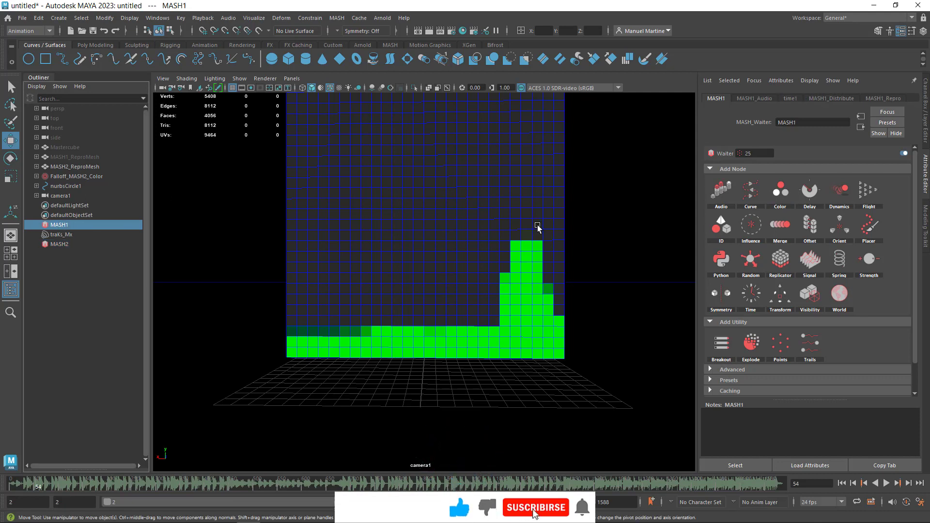
pyautogui.moveTo(762, 213); pyautogui.dragTo(522, 304)
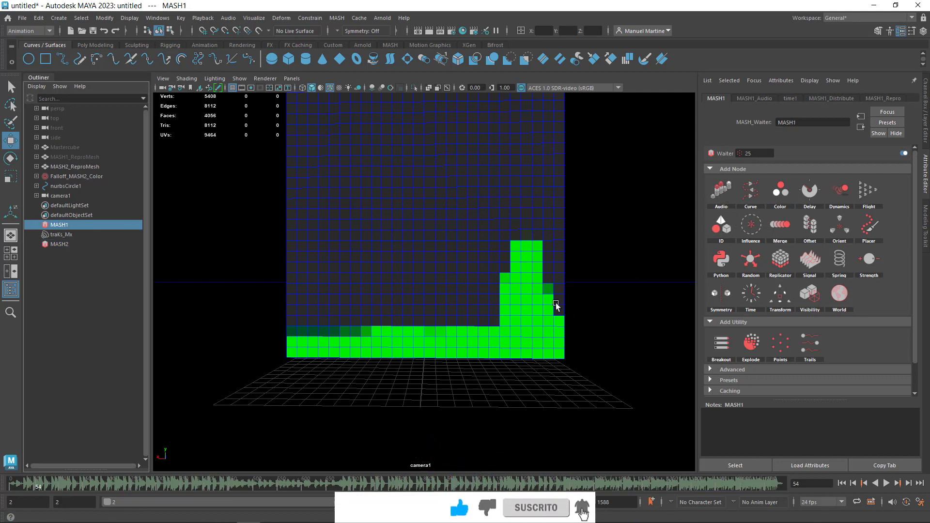